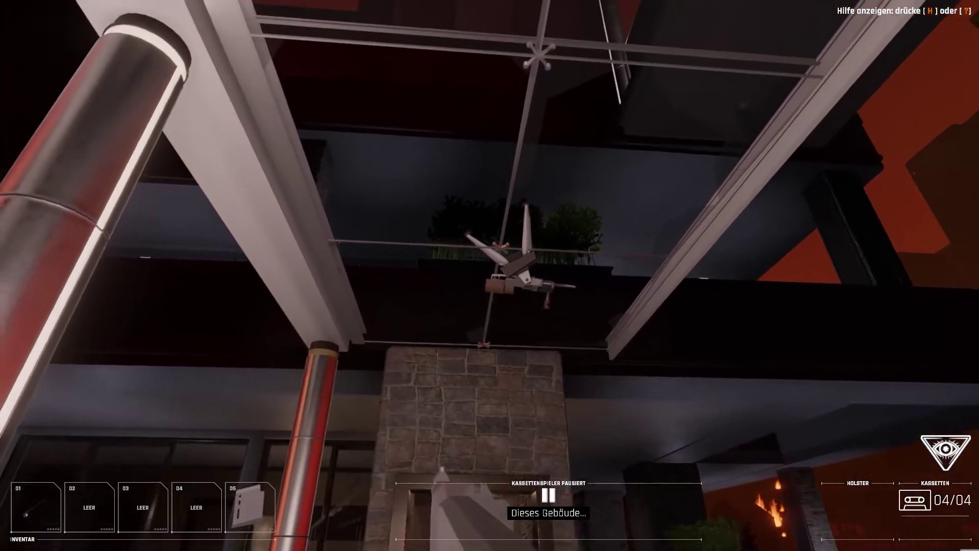
right_click(490, 275)
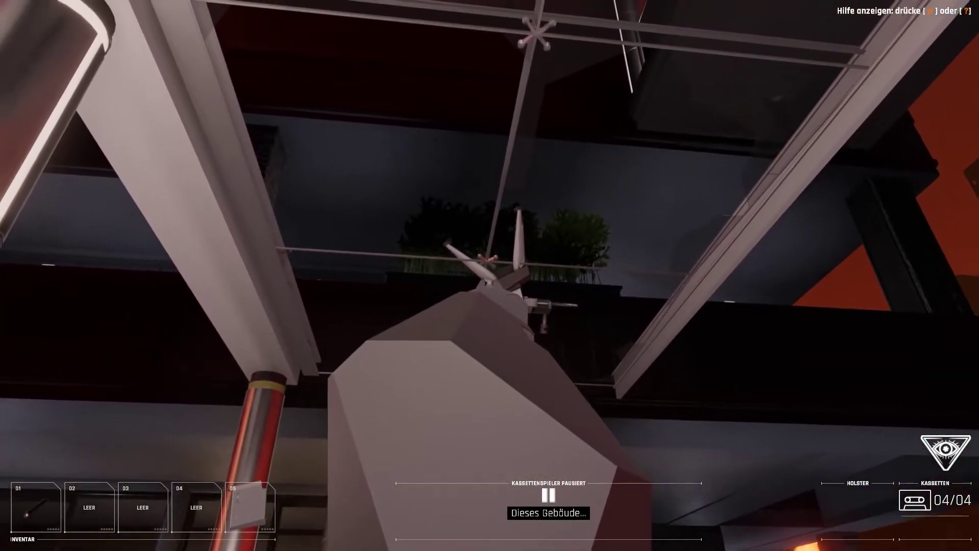
key("s")
key("w")
key("s")
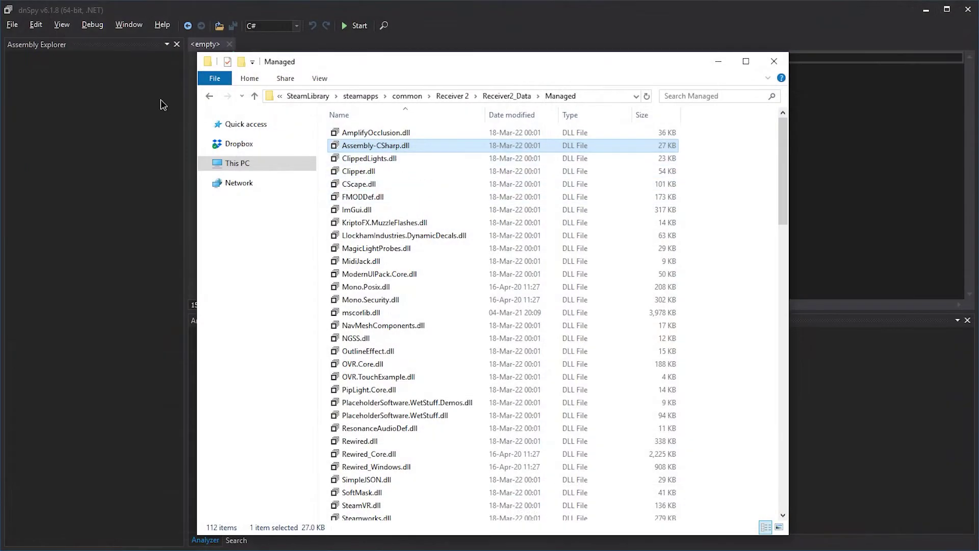
- Switch to dnSpy, load Assembly-CSharp.dll from Receiver 2's Managed folder and expand its module contents
left_click_drag(366, 149, 77, 82)
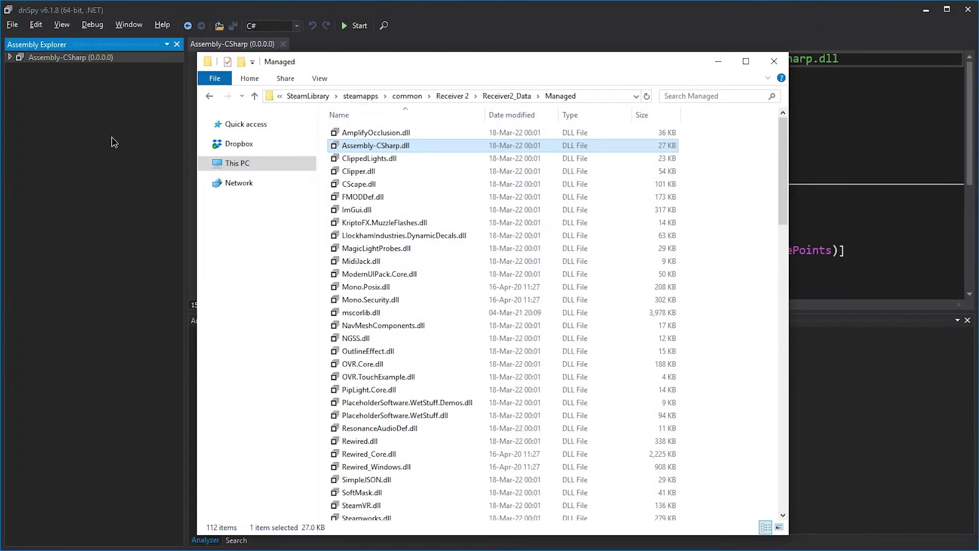
left_click(10, 57)
left_click(20, 67)
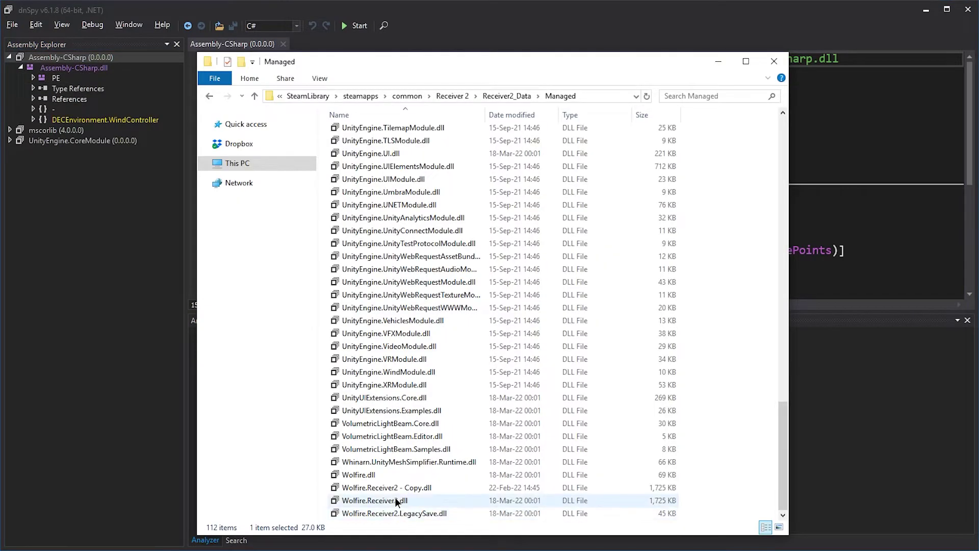
- Load Wolfire.Receiver2.dll from the Managed folder and expand its module and unnamed namespace to browse the classes
left_click_drag(392, 500, 109, 256)
left_click(9, 151)
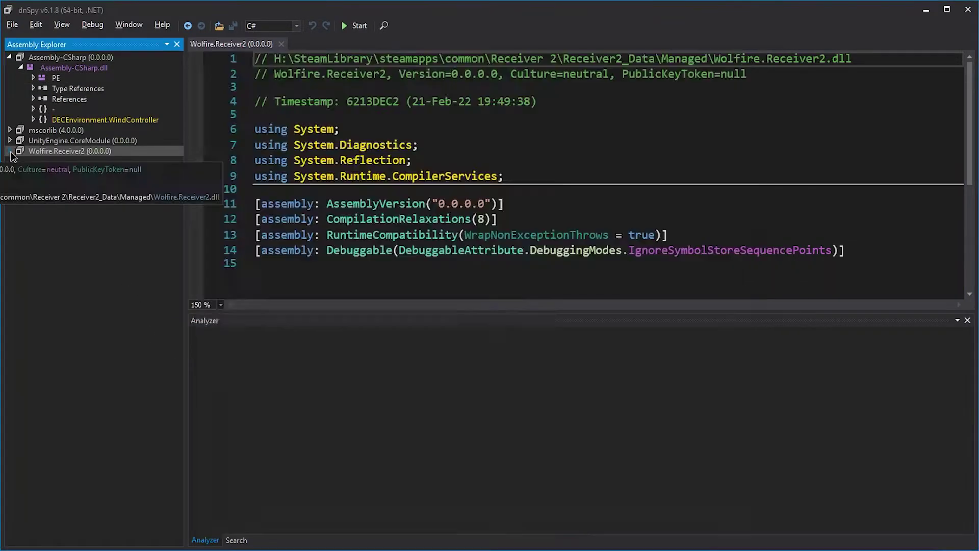
left_click(21, 161)
left_click(32, 203)
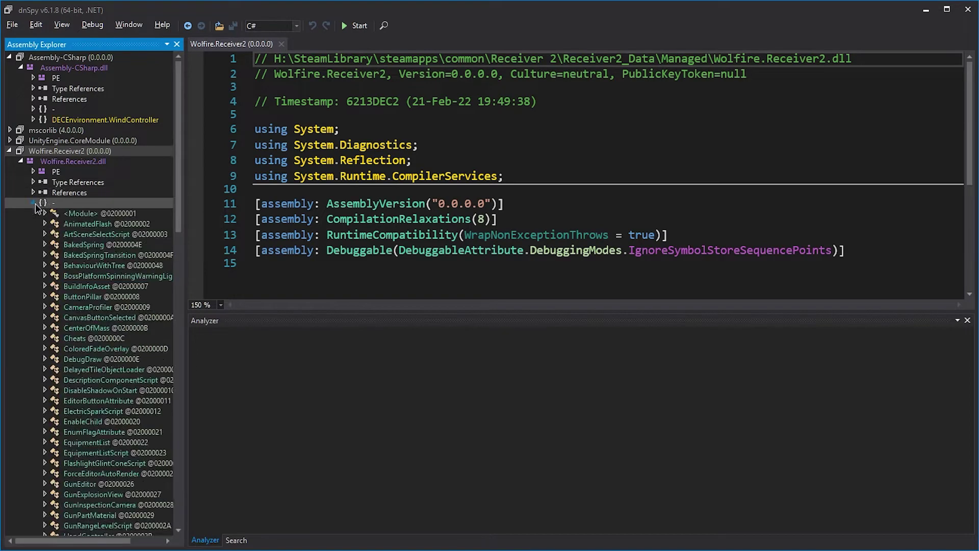
double_click(101, 192)
left_click(129, 247)
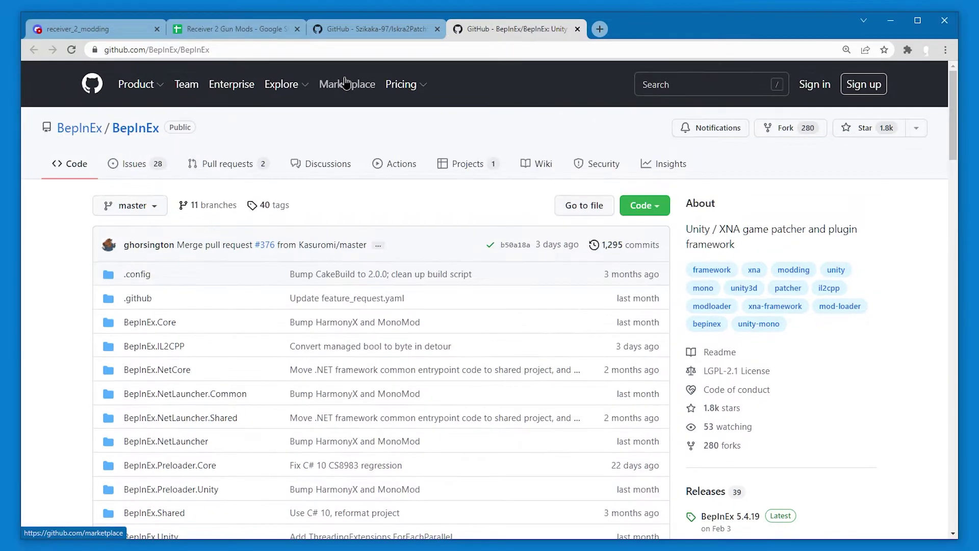
- Switch to the browser and look at the BepInEx repository page on GitHub
mouse_move(305, 91)
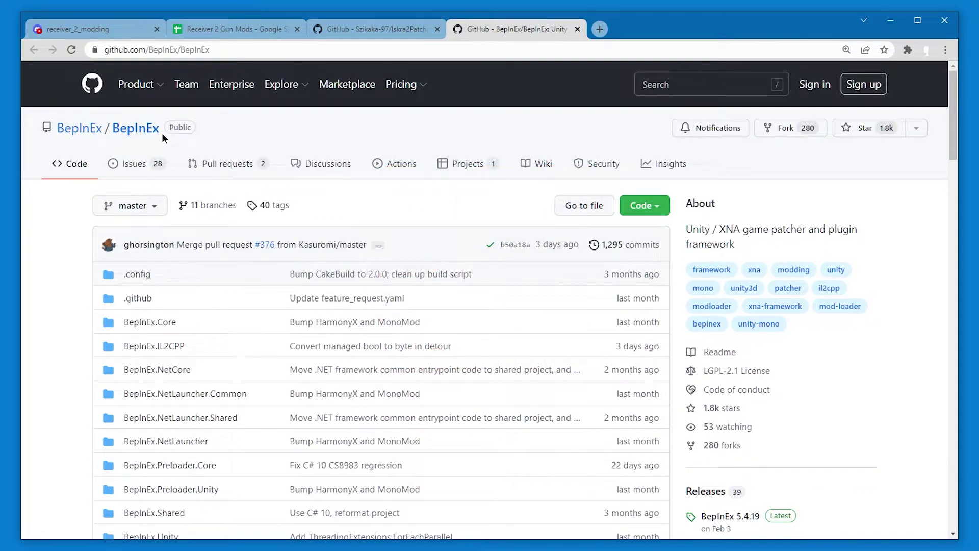
left_click_drag(162, 134, 113, 134)
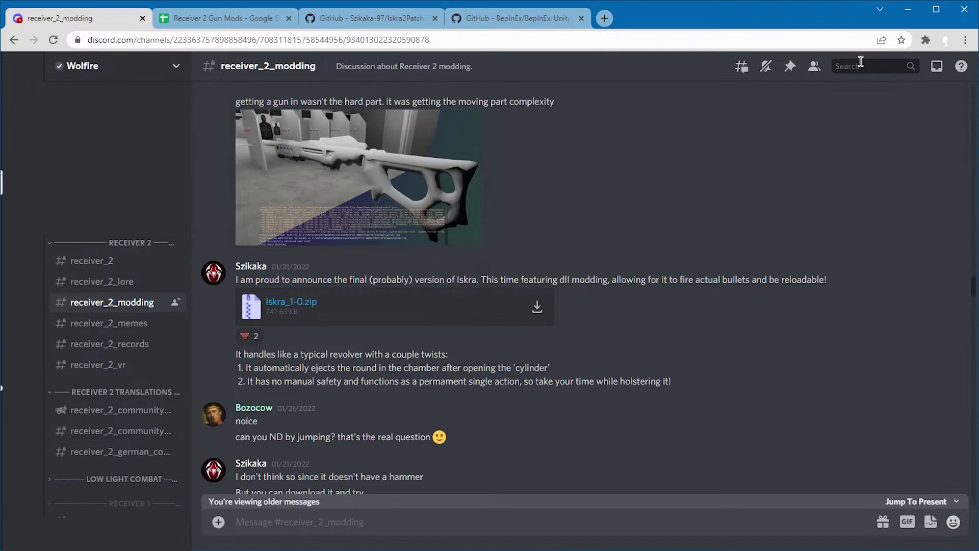
- Open the Receiver 2 Gun Mods spreadsheet linked in the pinned messages of the receiver_2_modding Discord channel
left_click(790, 67)
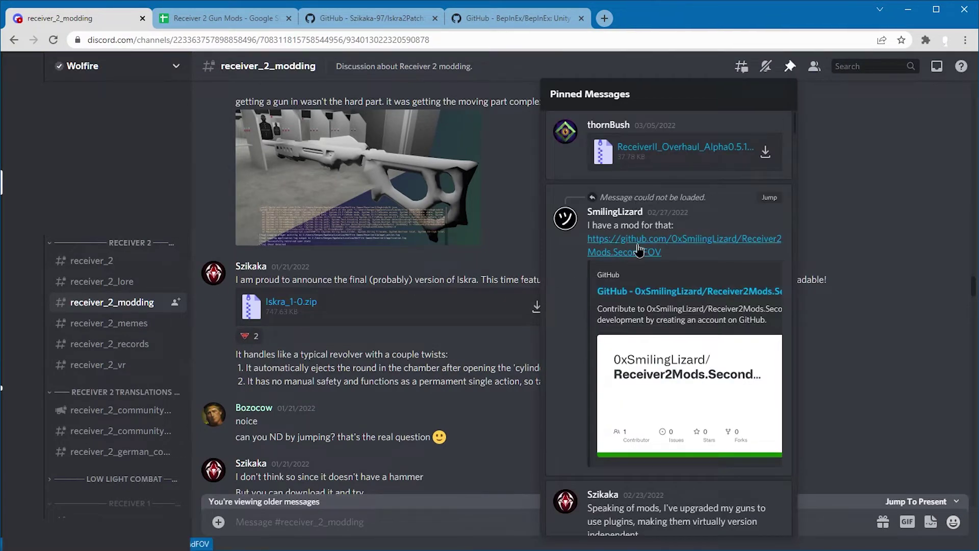
scroll(674, 222, "down", 4)
scroll(674, 222, "down", 5)
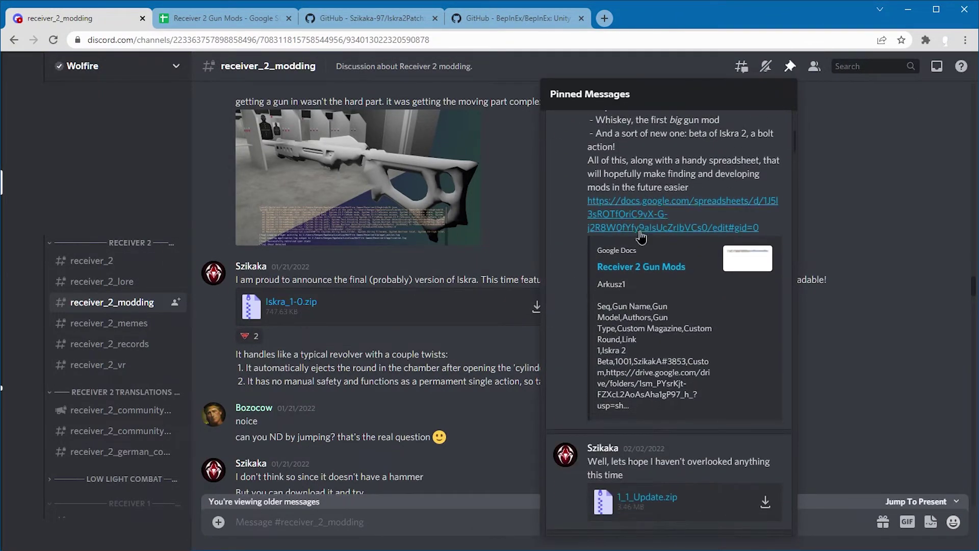
left_click(638, 212)
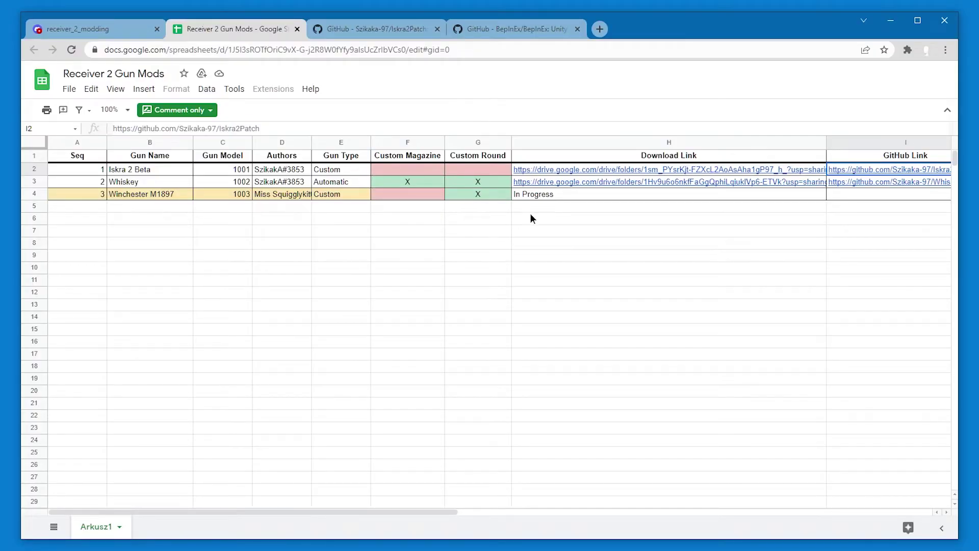
- Check the GitHub link for Iskra 2 Beta and examine the README of the Iskra2Patch repository
left_click(848, 172)
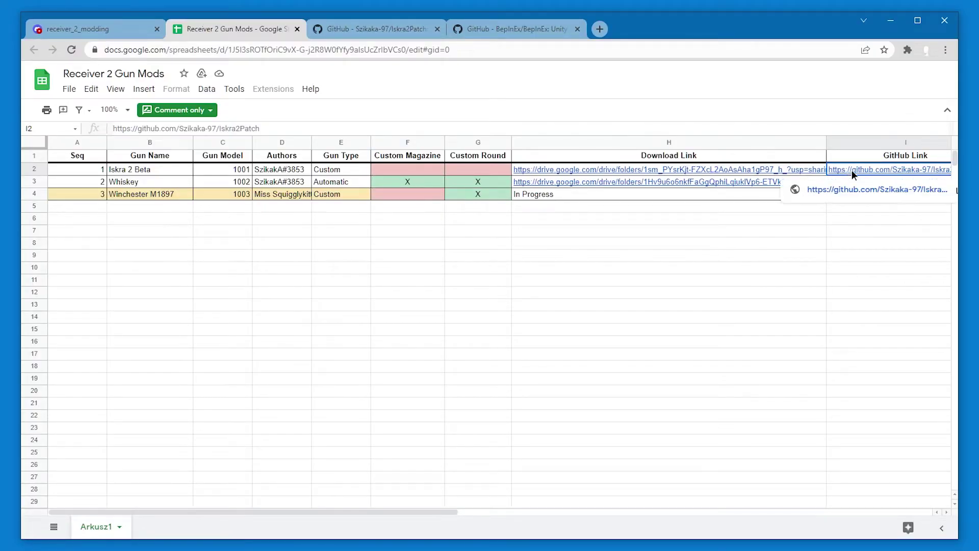
left_click(367, 28)
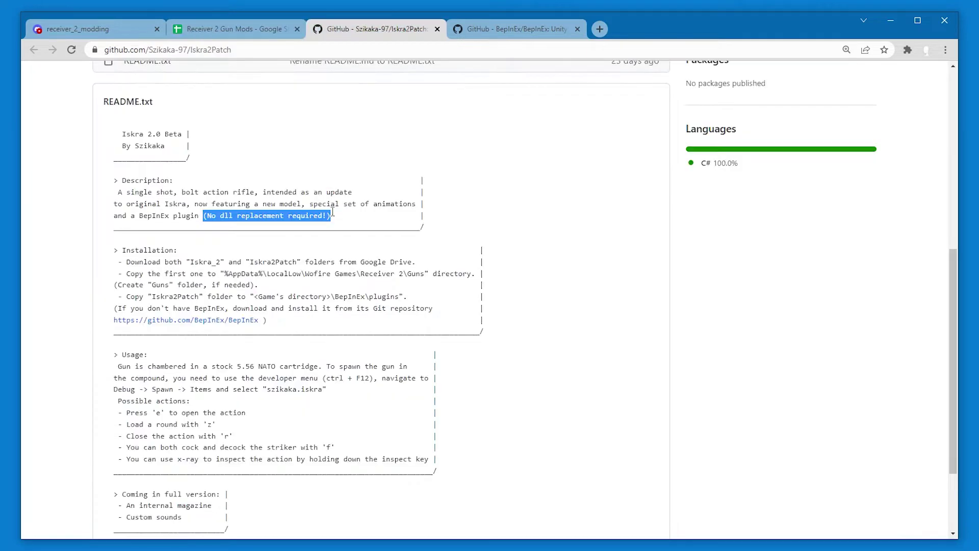
scroll(281, 201, "up", 5)
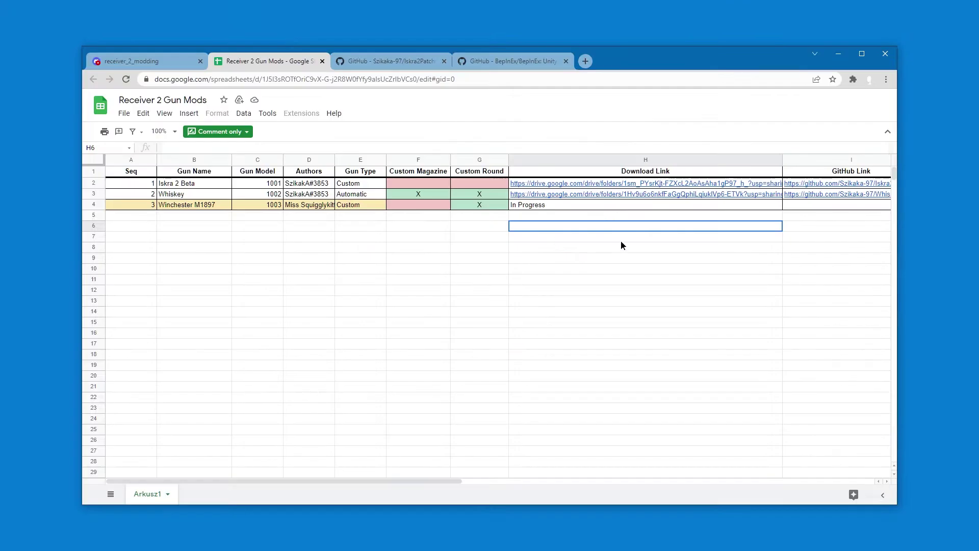
- Open the Iskra 2 Beta download link from the spreadsheet and download the whole Google Drive folder to Downloads\bepinex
left_click(595, 184)
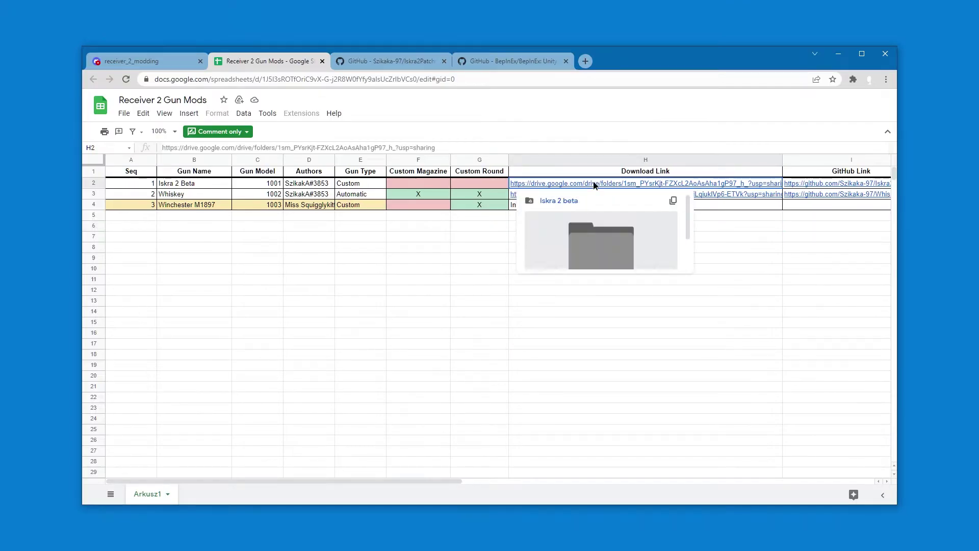
left_click(559, 200)
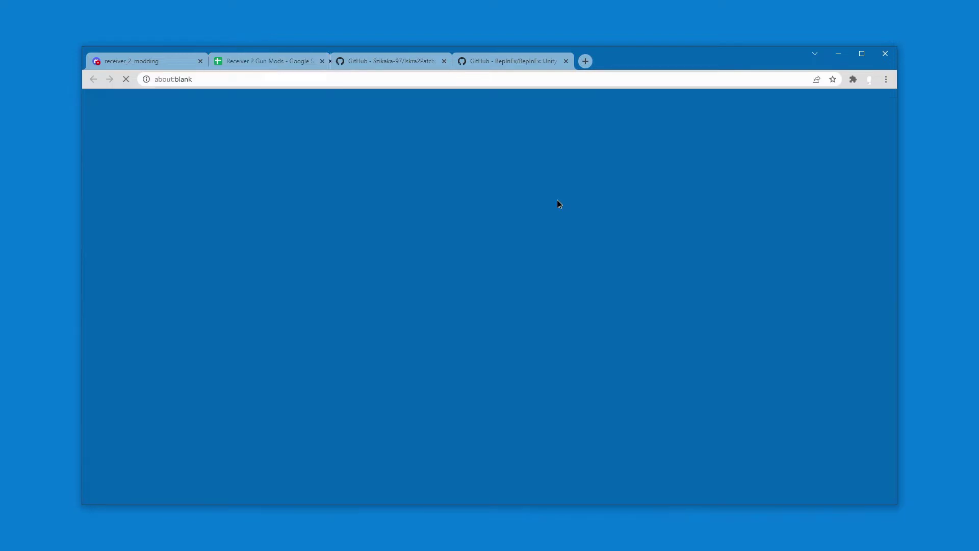
left_click(361, 134)
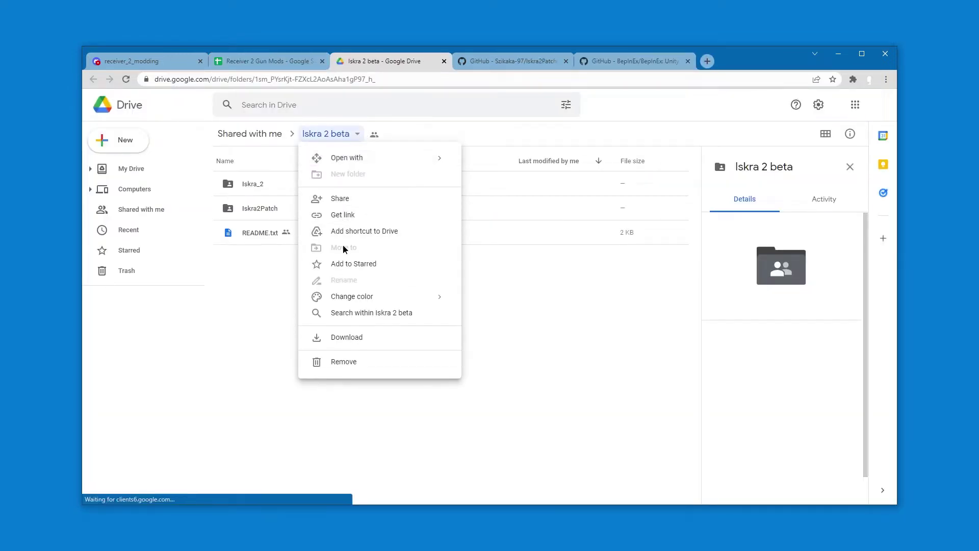
left_click(347, 339)
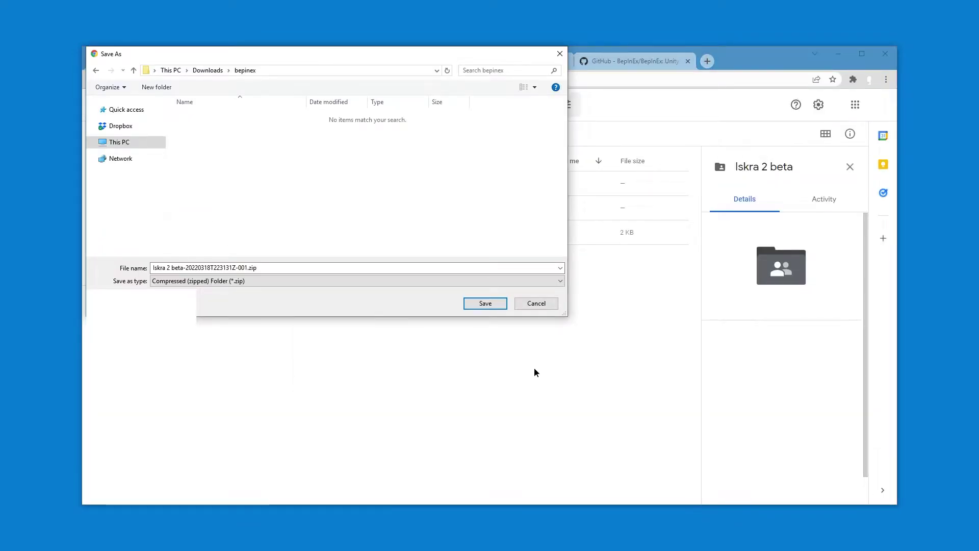
left_click(485, 303)
- Show the downloaded Iskra 2 beta zip in its folder and extract it to the default destination in Downloads\bepinex
left_click(513, 61)
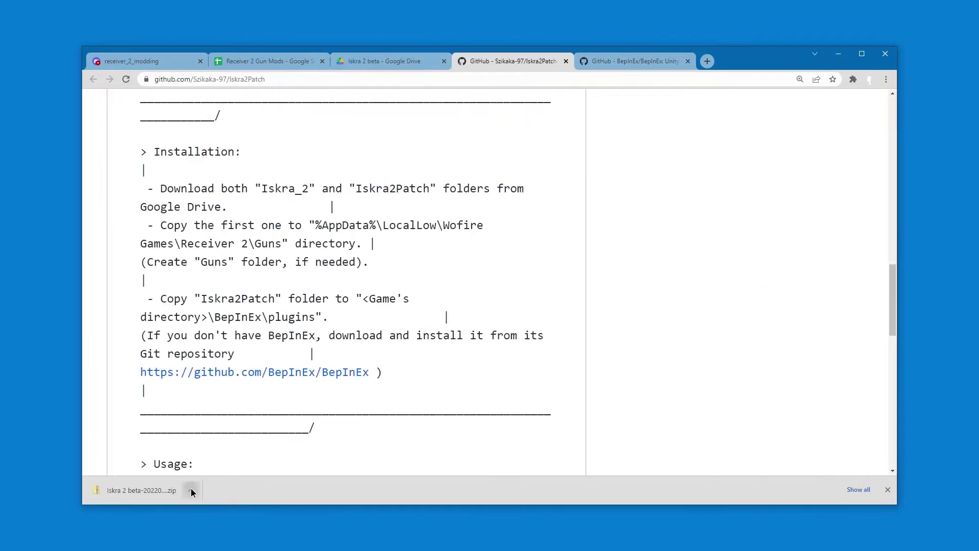
left_click(191, 488)
left_click(206, 455)
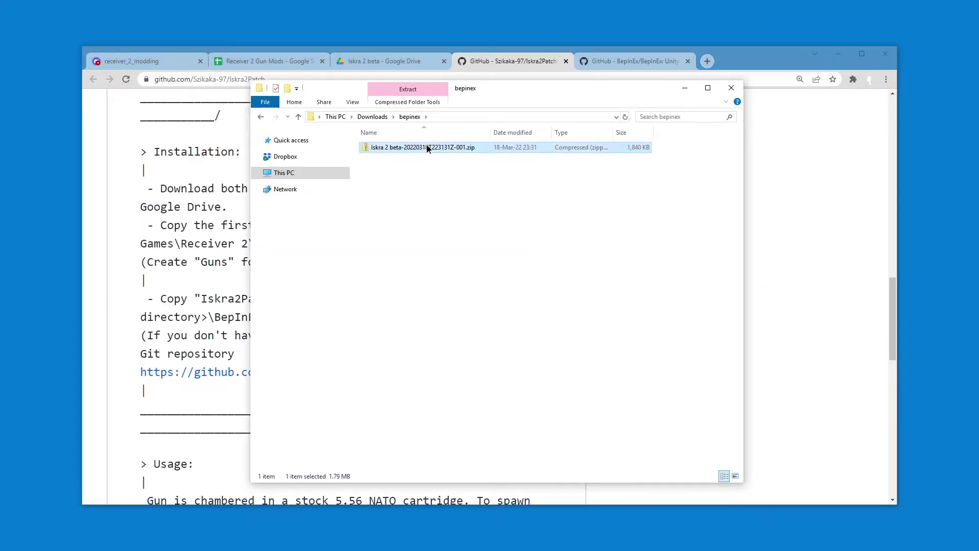
right_click(427, 148)
left_click(300, 223)
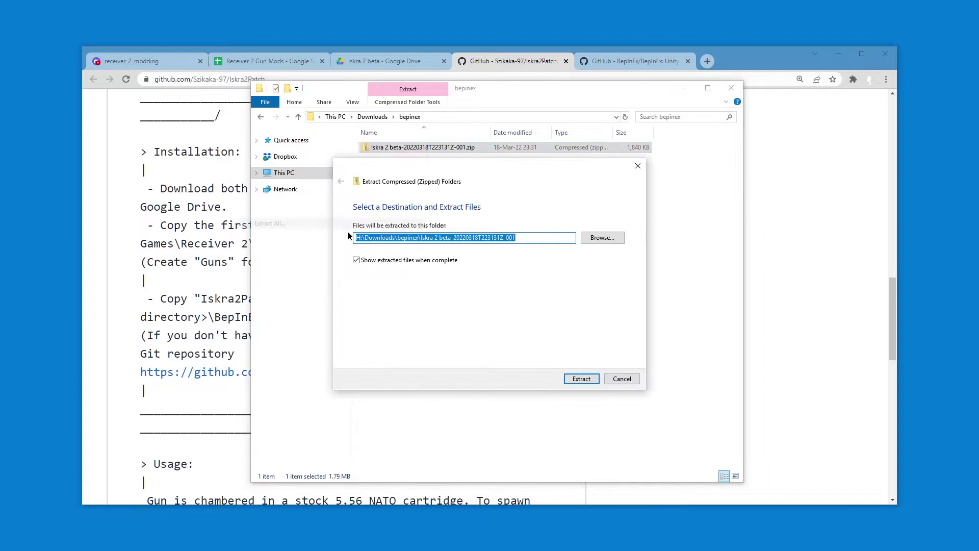
left_click(580, 377)
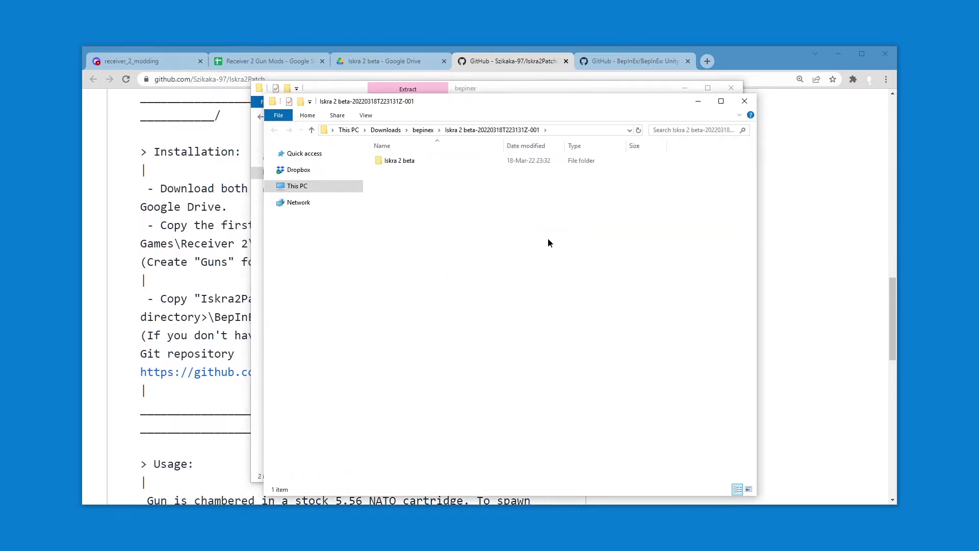
- Open the README.txt in the extracted Iskra 2 beta folder to check the installation instructions
double_click(496, 161)
double_click(421, 184)
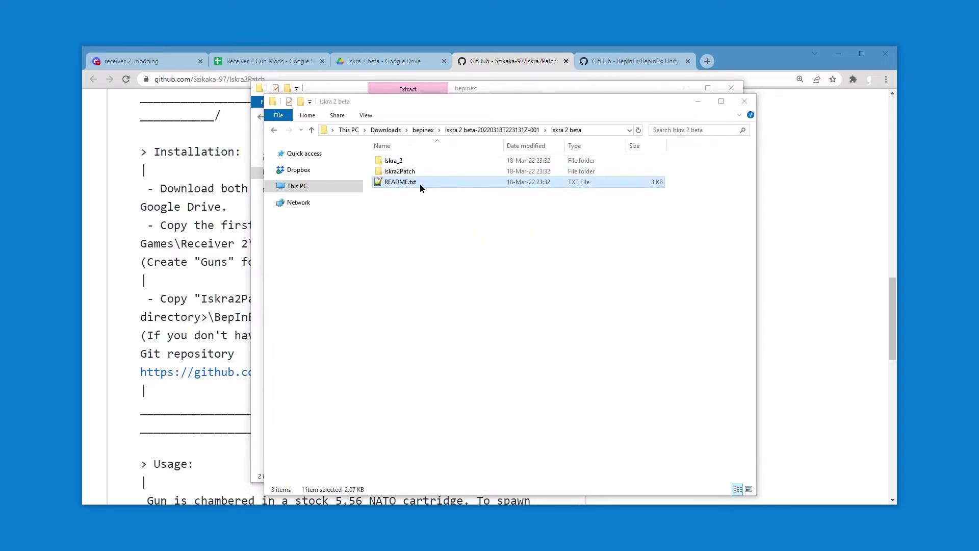
double_click(332, 338)
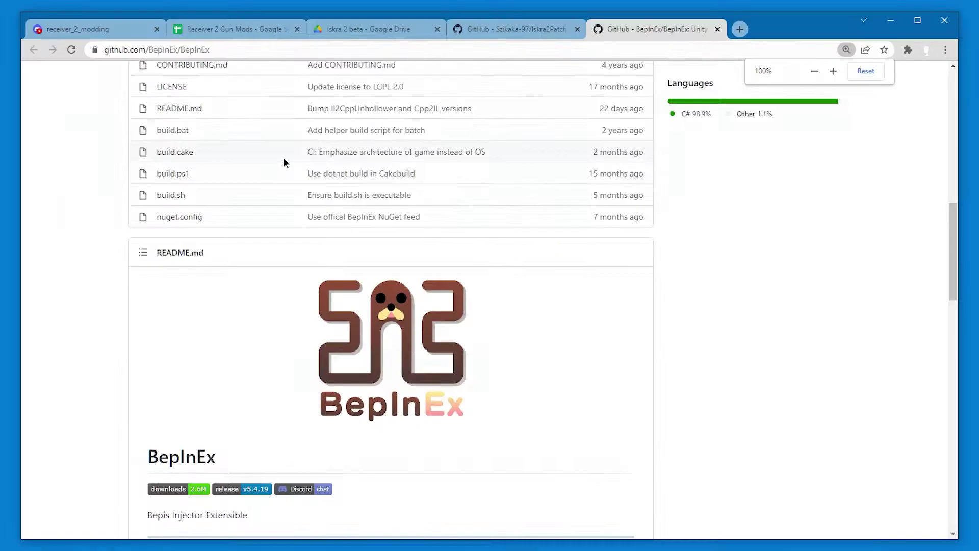
- Look through the BepInEx repository's README resources and open its Releases page
scroll(284, 162, "down", 4)
scroll(206, 291, "down", 8)
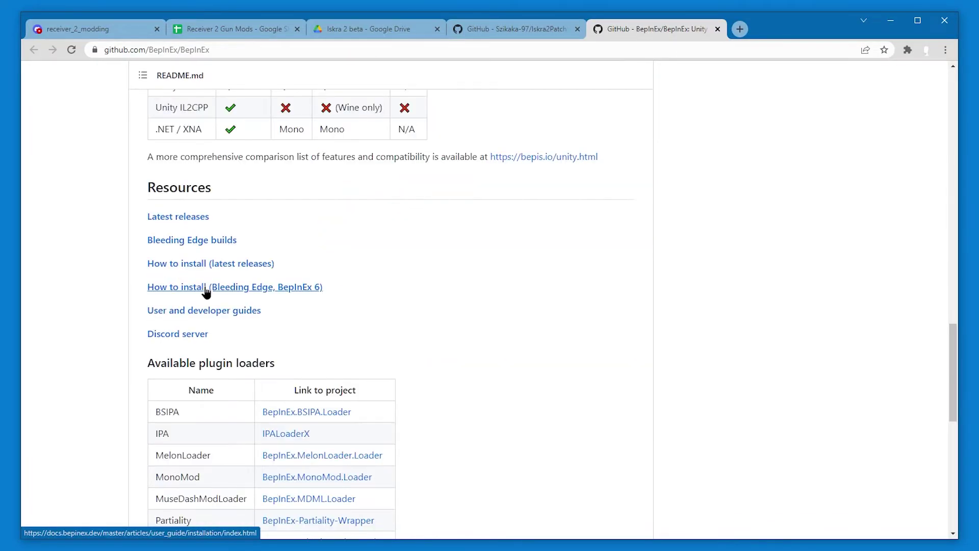
scroll(698, 224, "up", 15)
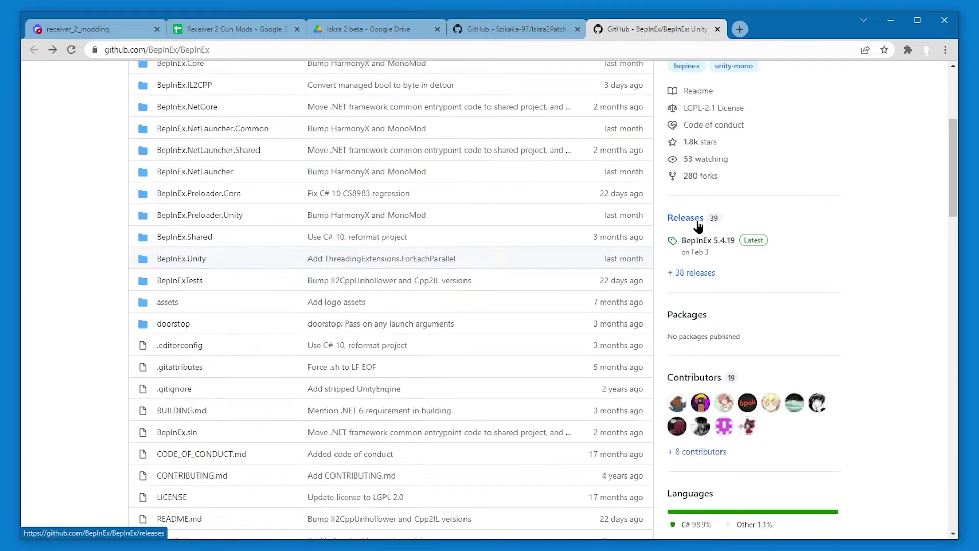
left_click(693, 220)
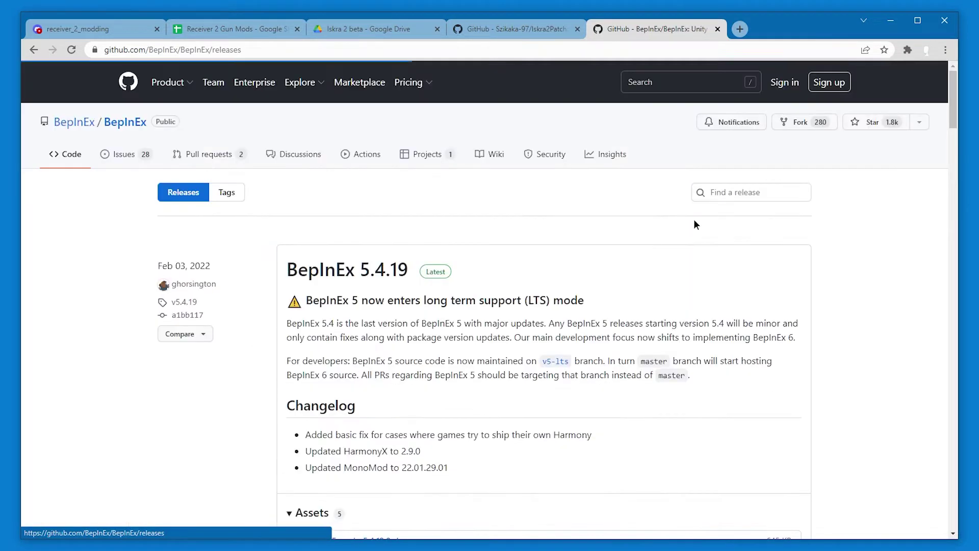
- Download BepInEx_x64_5.4.19.0.zip from the BepInEx 5.4.19 release assets to Downloads\bepinex
scroll(368, 190, "down", 5)
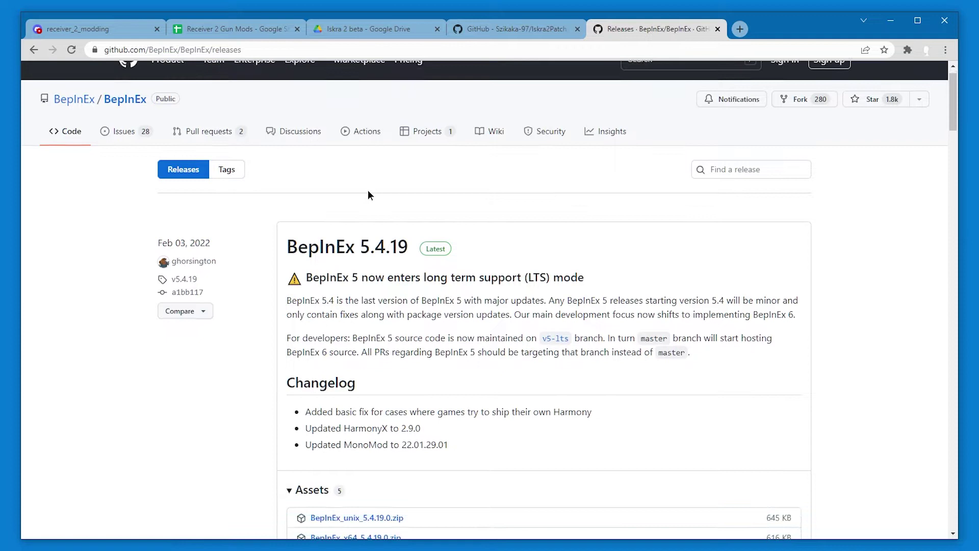
left_click_drag(308, 325, 410, 326)
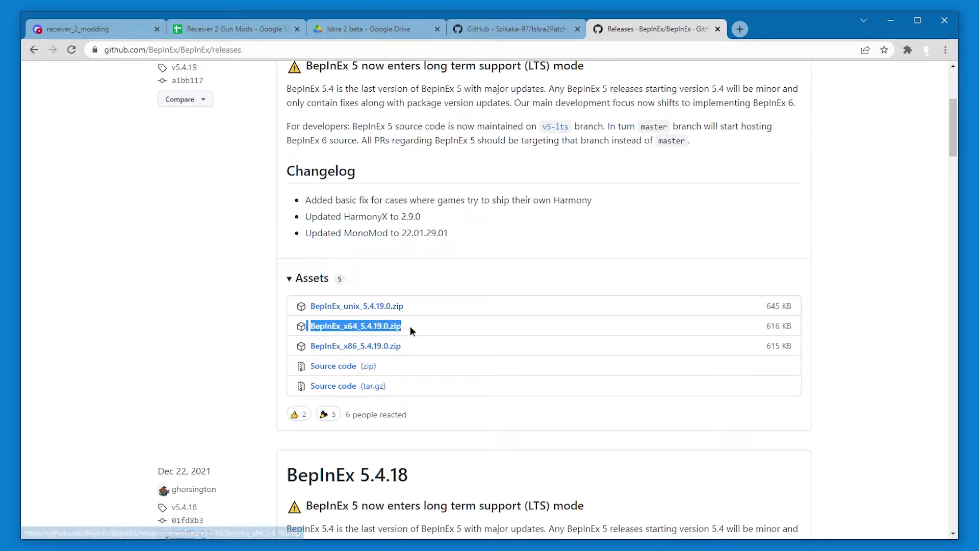
left_click(362, 332)
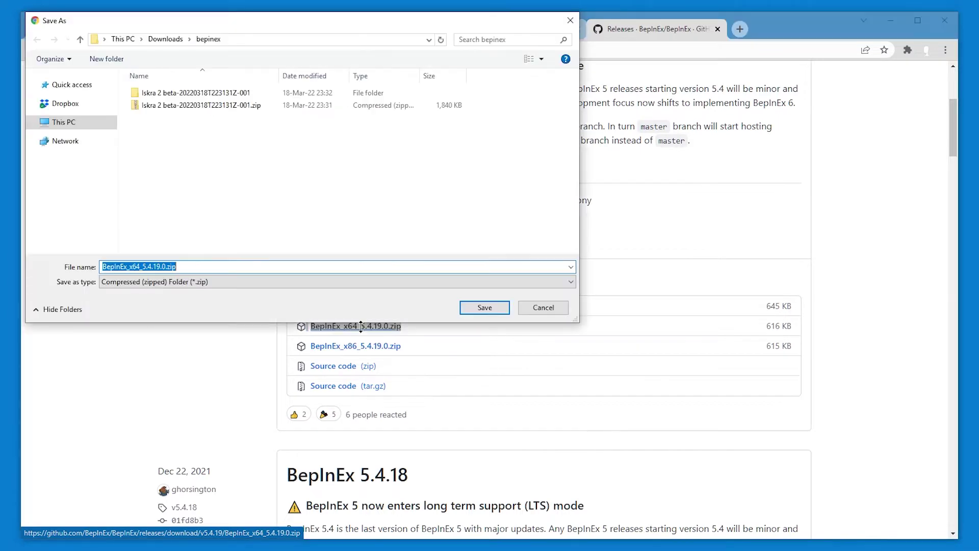
left_click(489, 309)
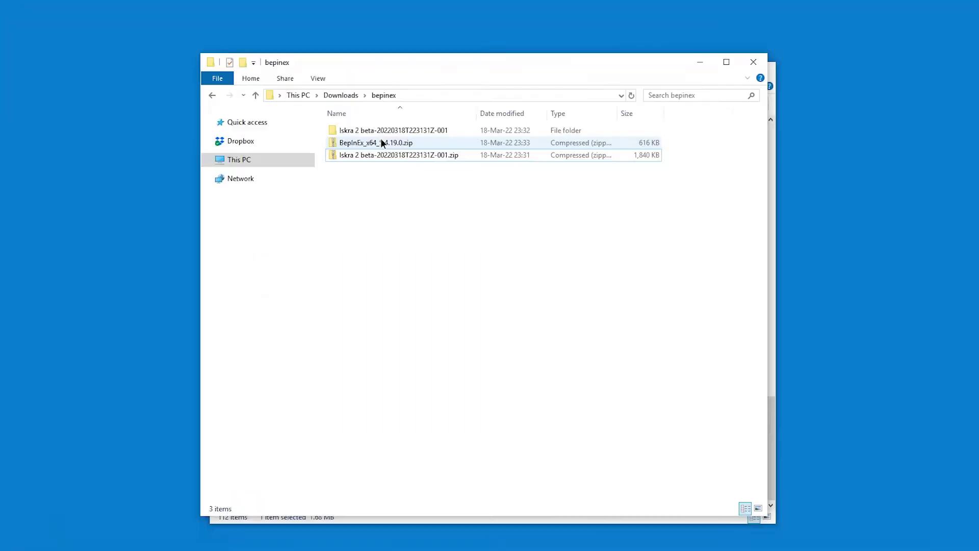
- Extract BepInEx_x64_5.4.19.0.zip to the default destination and select all four extracted items
right_click(381, 143)
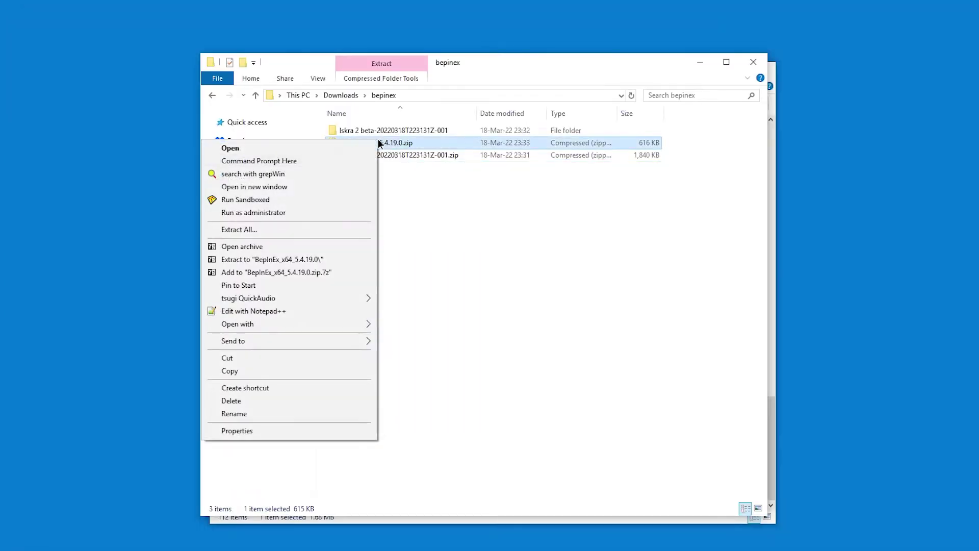
left_click(281, 229)
left_click(584, 395)
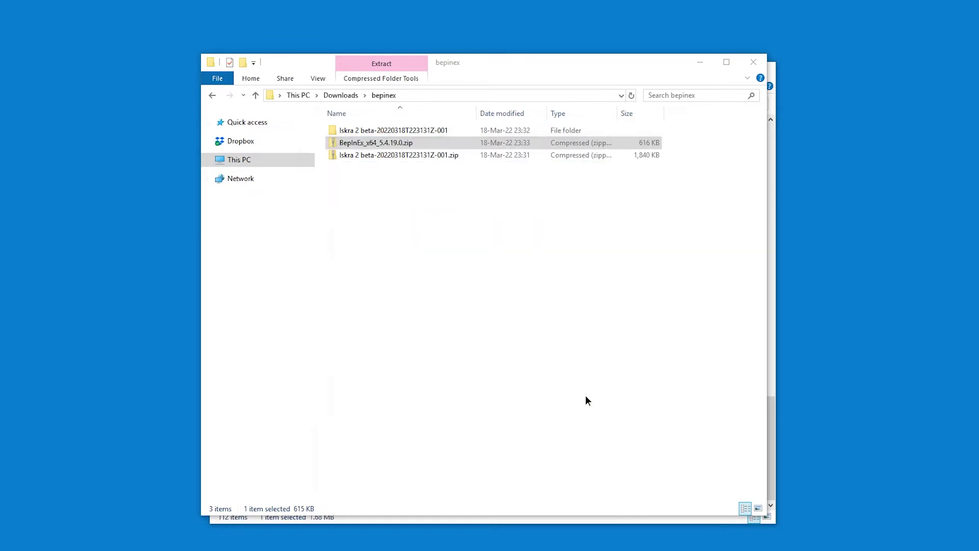
left_click_drag(471, 219, 402, 134)
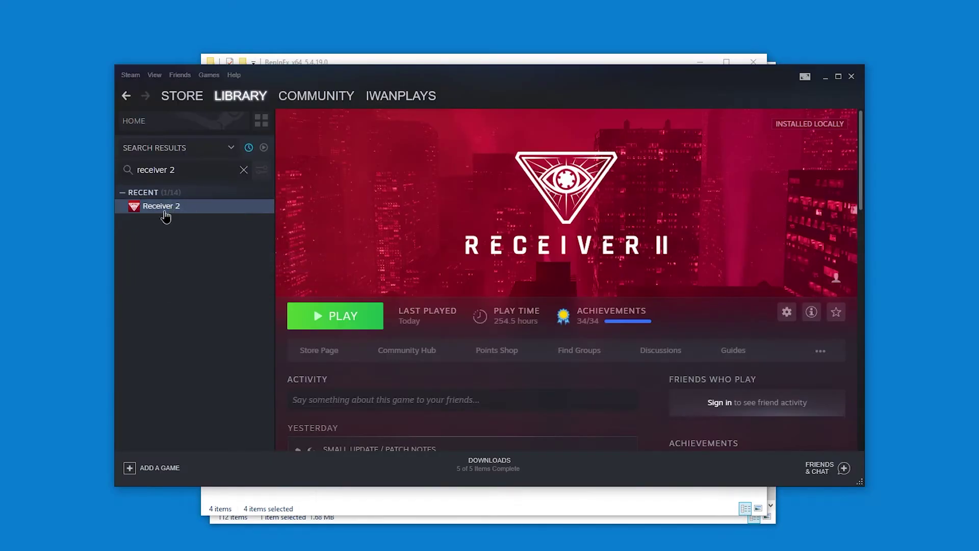
- Browse Receiver 2's local files from the Steam library and copy the four extracted BepInEx items into the game folder
right_click(167, 209)
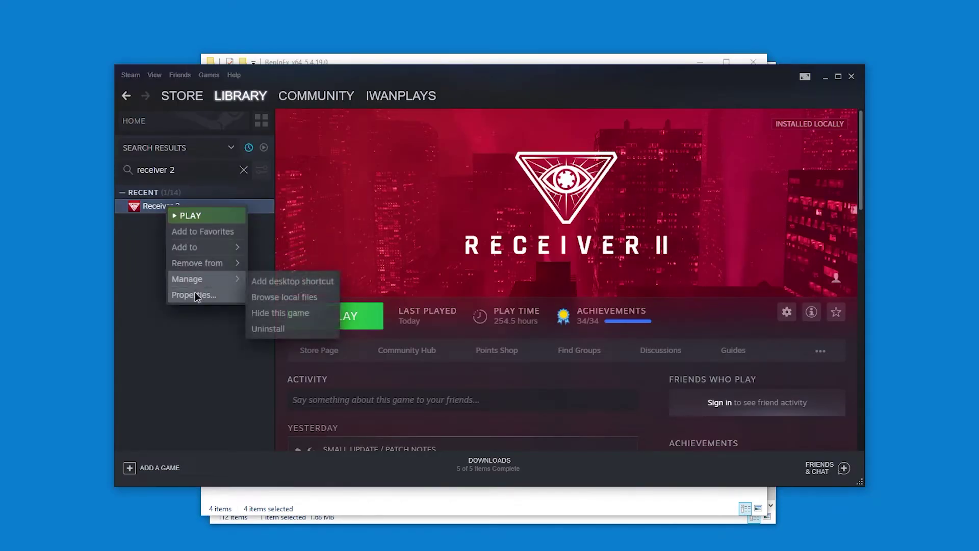
left_click(293, 298)
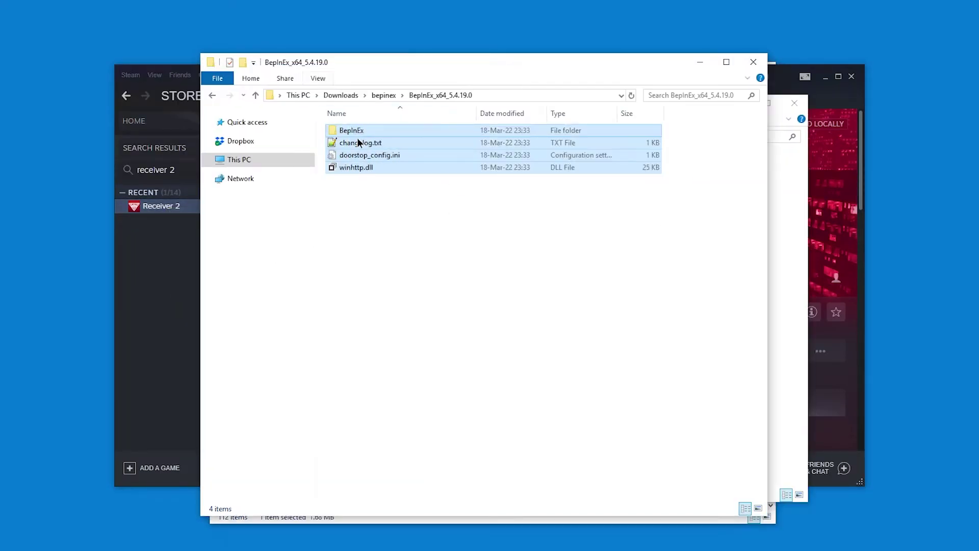
right_click(359, 145)
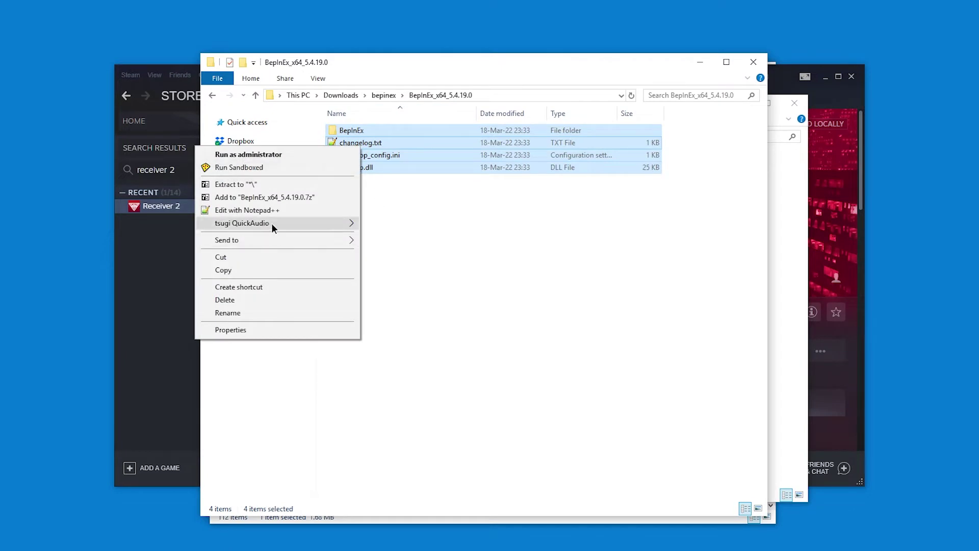
left_click(234, 269)
left_click(793, 173)
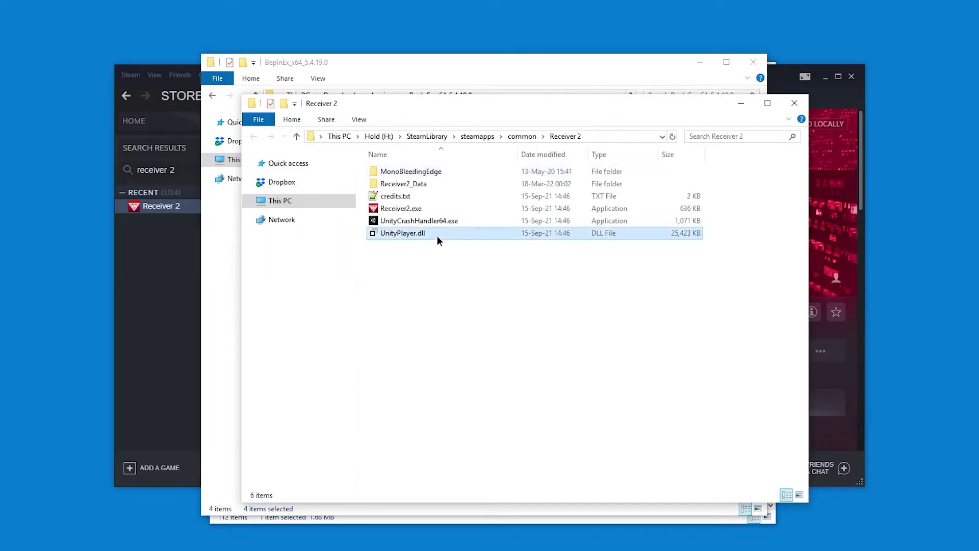
right_click(396, 265)
left_click(334, 349)
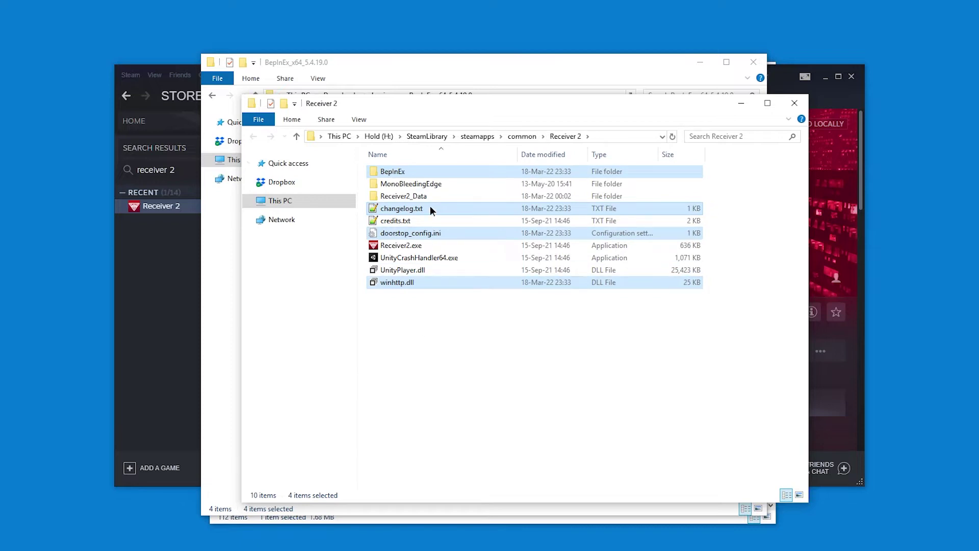
left_click(439, 220)
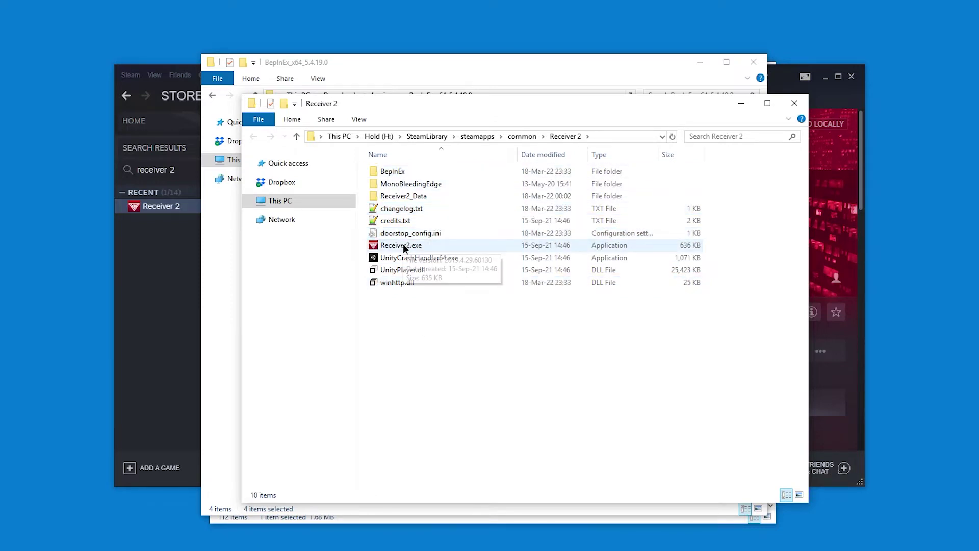
- Run Receiver2.exe once, and open LogOutput.log from the game's BepInEx folder in Notepad
double_click(404, 245)
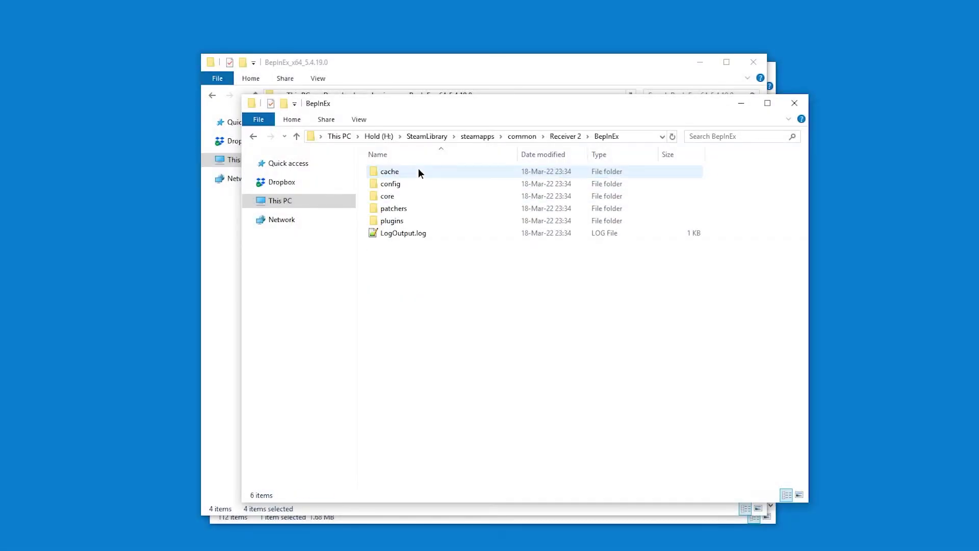
right_click(396, 233)
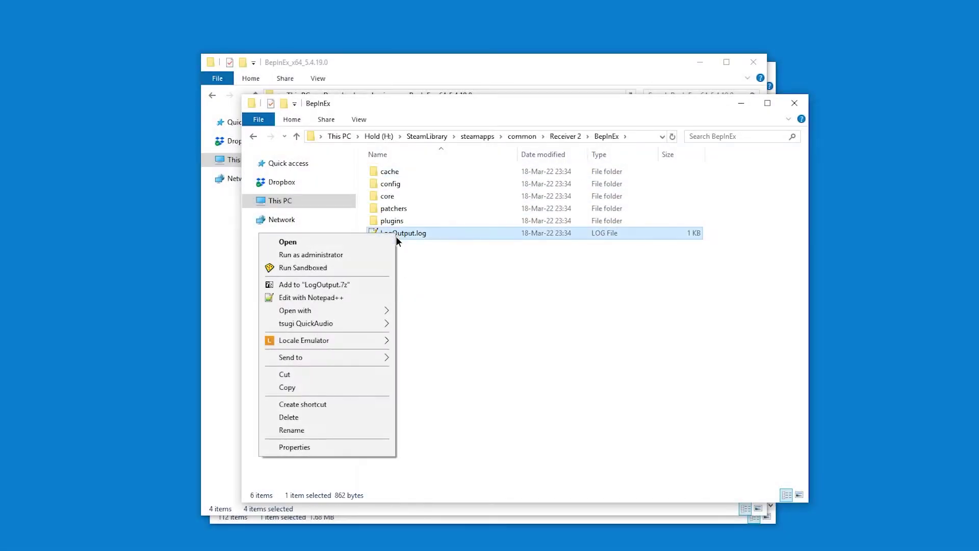
mouse_move(355, 311)
left_click(449, 316)
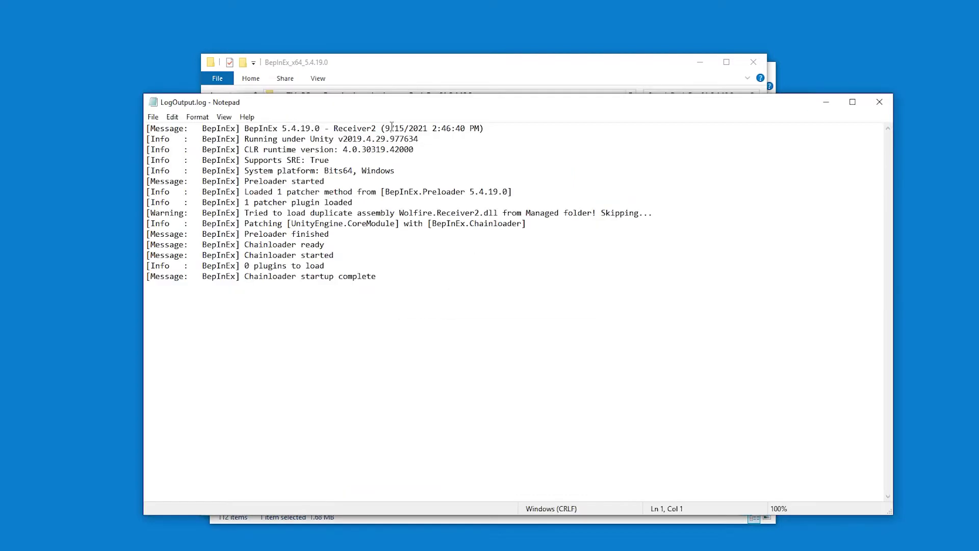
- Examine the log's patcher, warning and Chainloader startup lines to check that BepInEx loaded properly
double_click(415, 202)
left_click(414, 202)
double_click(461, 213)
left_click_drag(469, 209, 288, 212)
left_click(336, 244)
left_click_drag(392, 290, 236, 276)
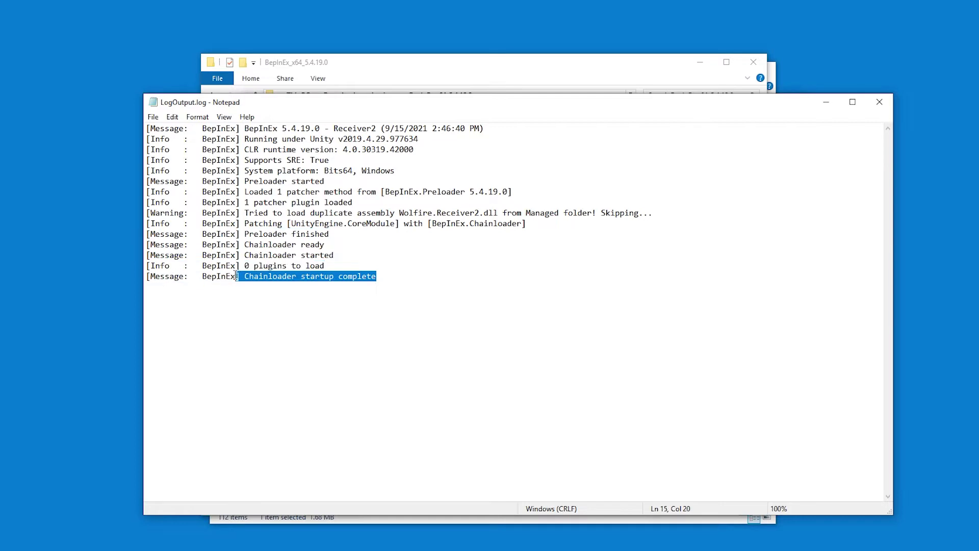
left_click(389, 282)
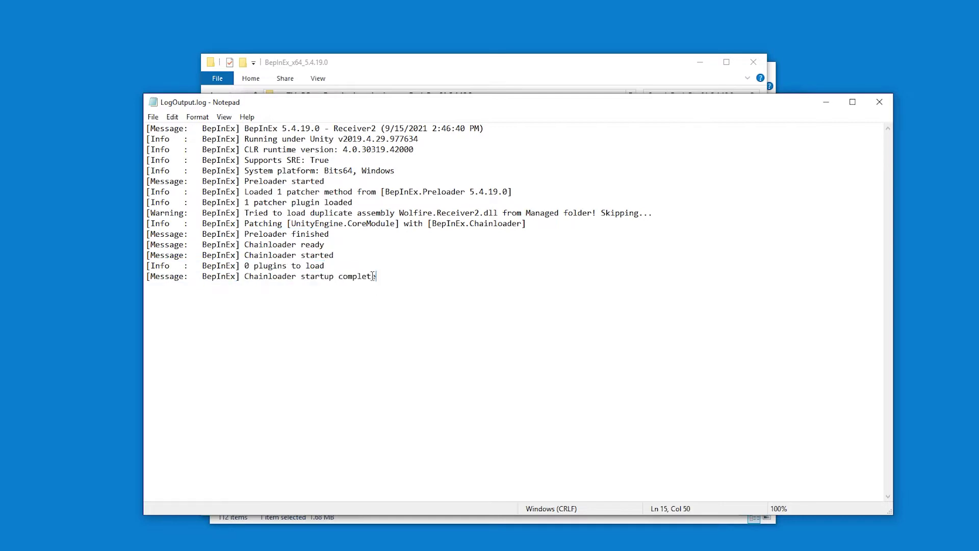
left_click_drag(374, 276, 130, 118)
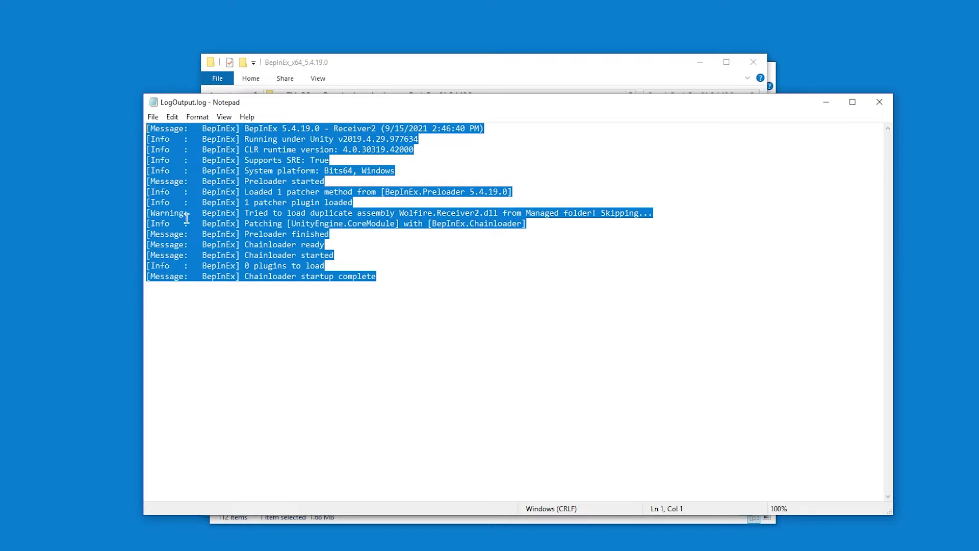
left_click_drag(186, 213, 365, 212)
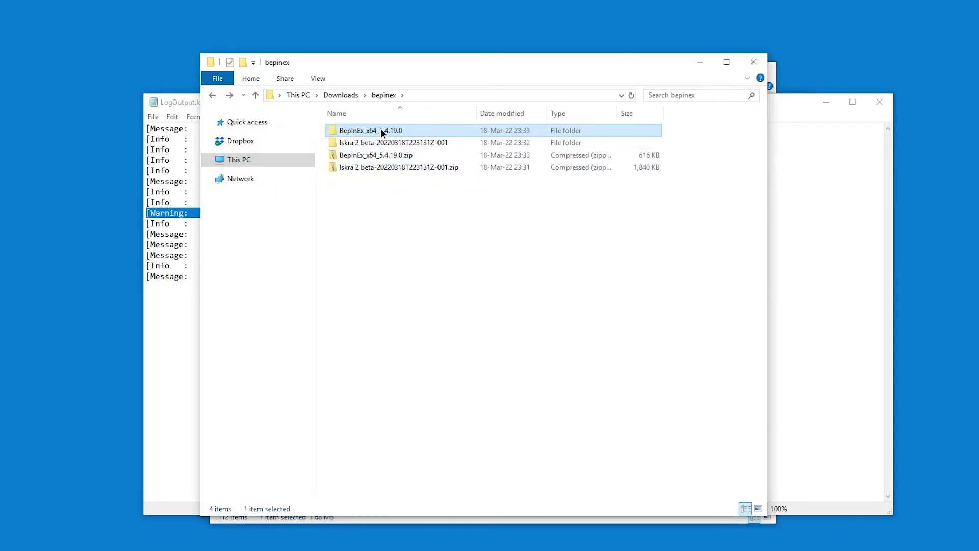
- Close the log and look into the plugins folder inside the game's BepInEx folder
double_click(381, 131)
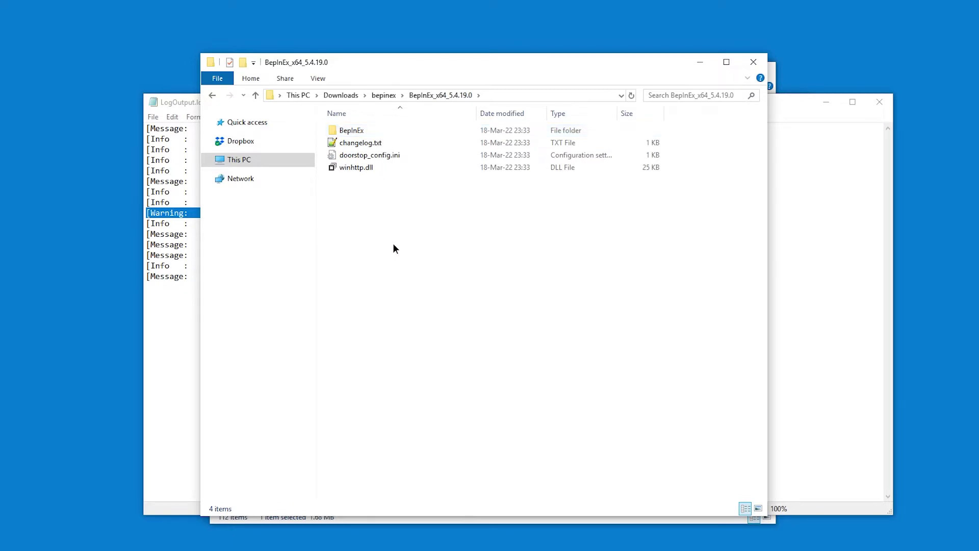
left_click(878, 103)
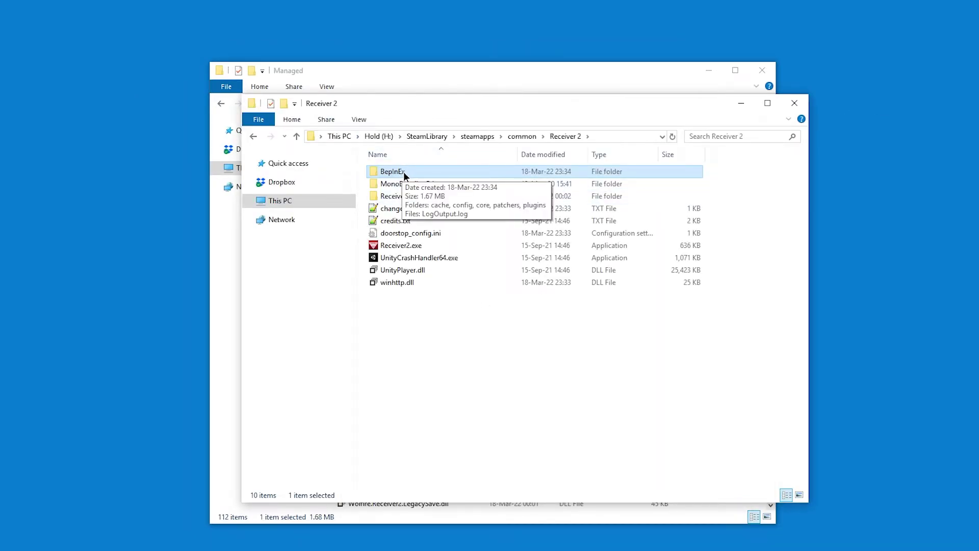
double_click(403, 171)
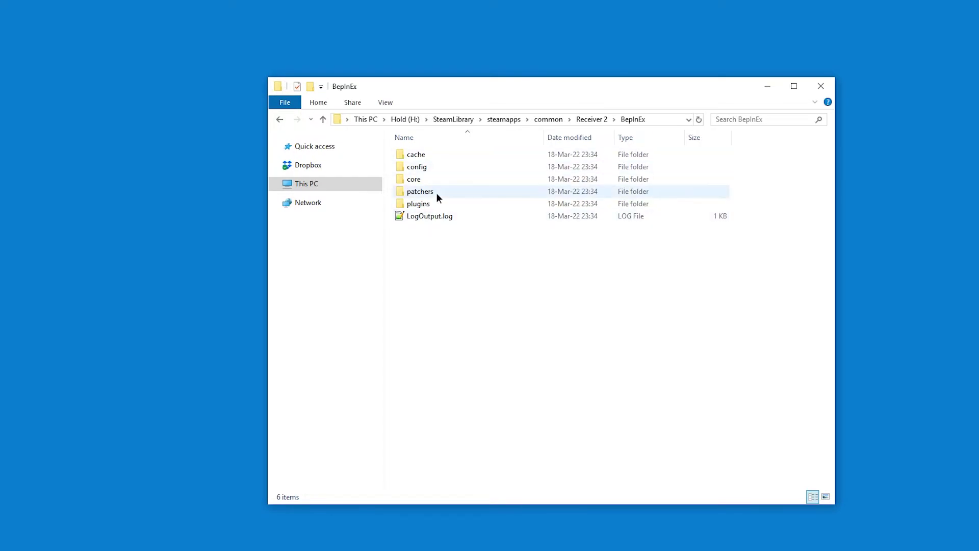
double_click(431, 203)
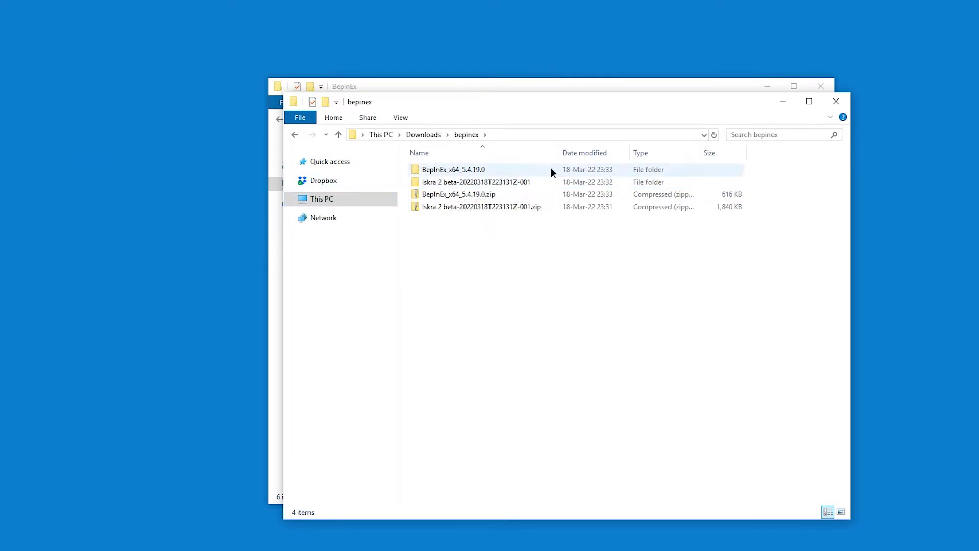
left_click(534, 186)
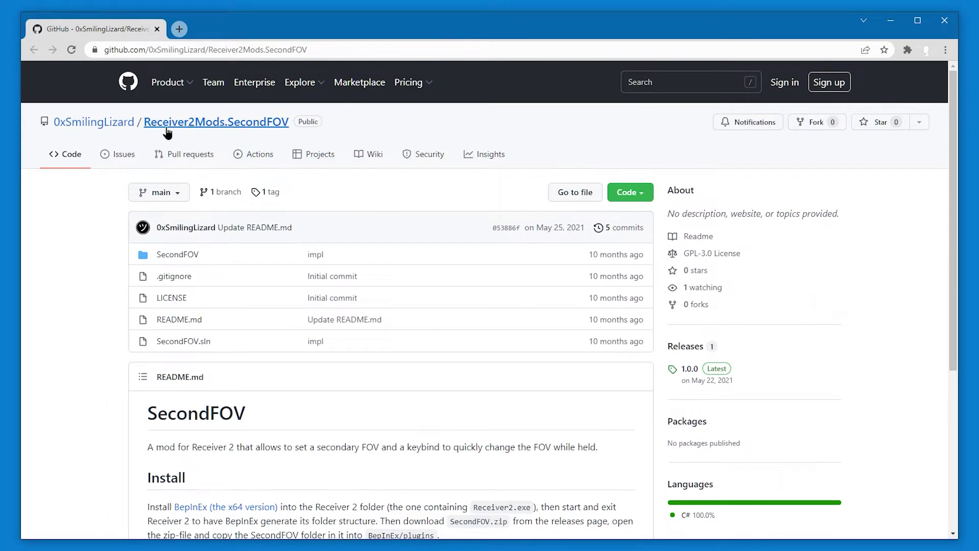
- Download SecondFOV.zip from the 1.0.0 release of the Receiver2Mods.SecondFOV repository to Downloads\bepinex
scroll(682, 207, "down", 3)
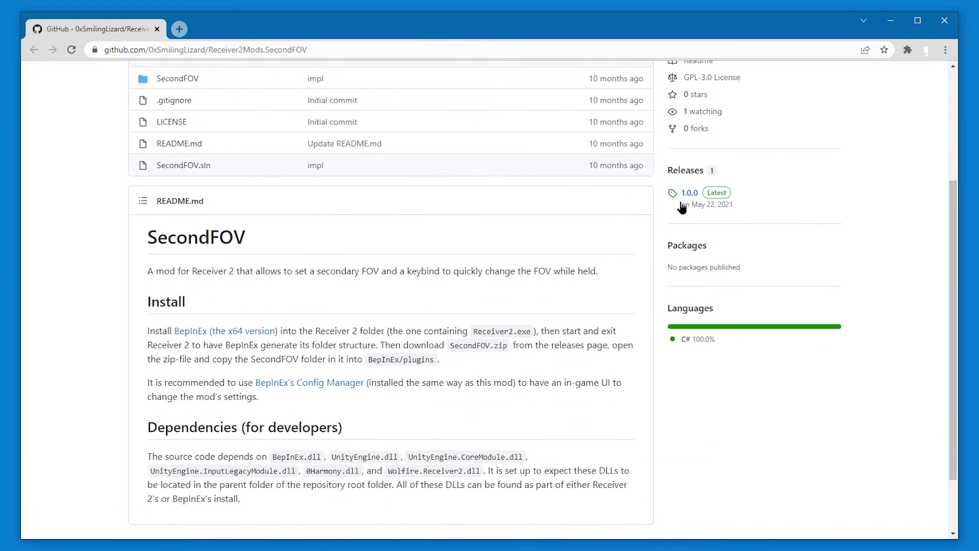
left_click(687, 194)
scroll(379, 229, "down", 3)
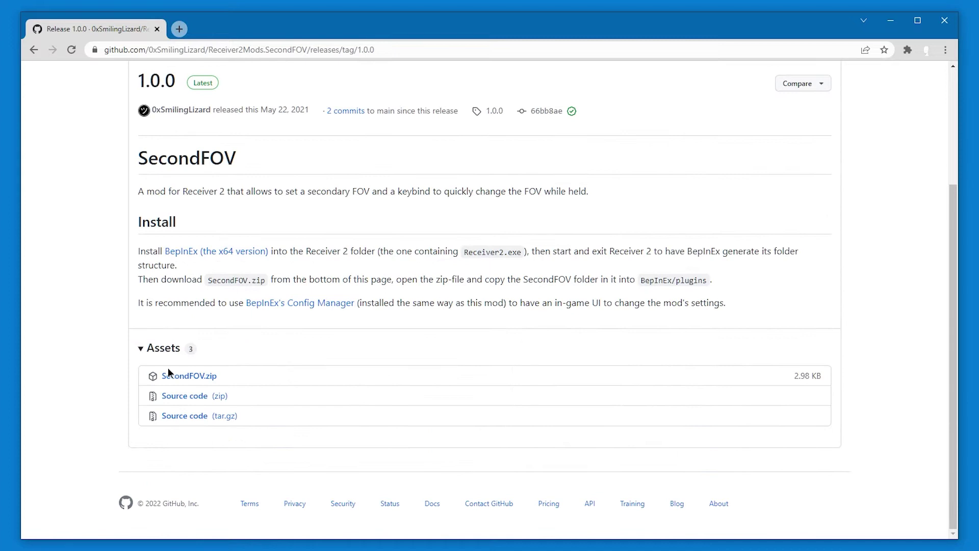
left_click(169, 377)
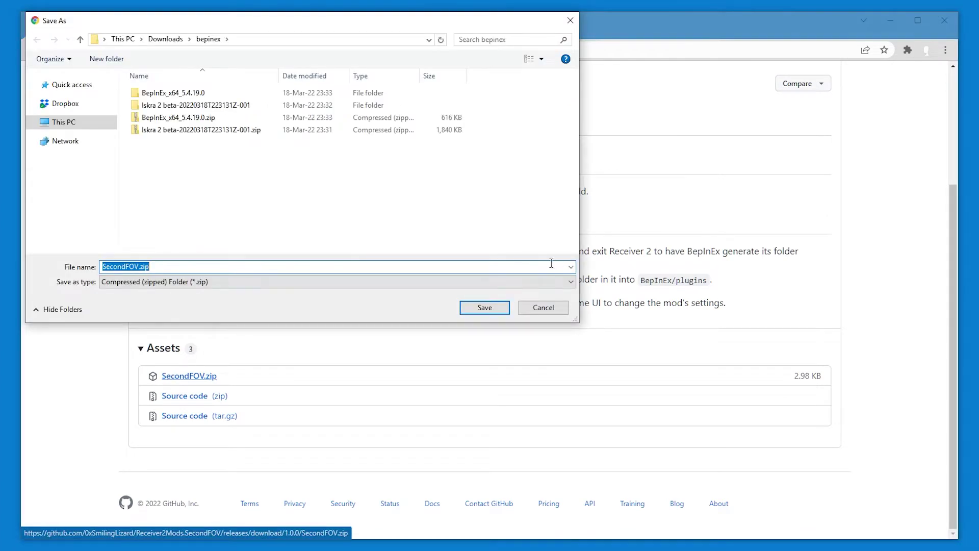
left_click(466, 306)
- Read the SecondFOV release's install instructions about the BepInEx/plugins folder and the recommended Config Manager
triple_click(350, 270)
left_click_drag(351, 271, 472, 294)
left_click(351, 274)
triple_click(300, 273)
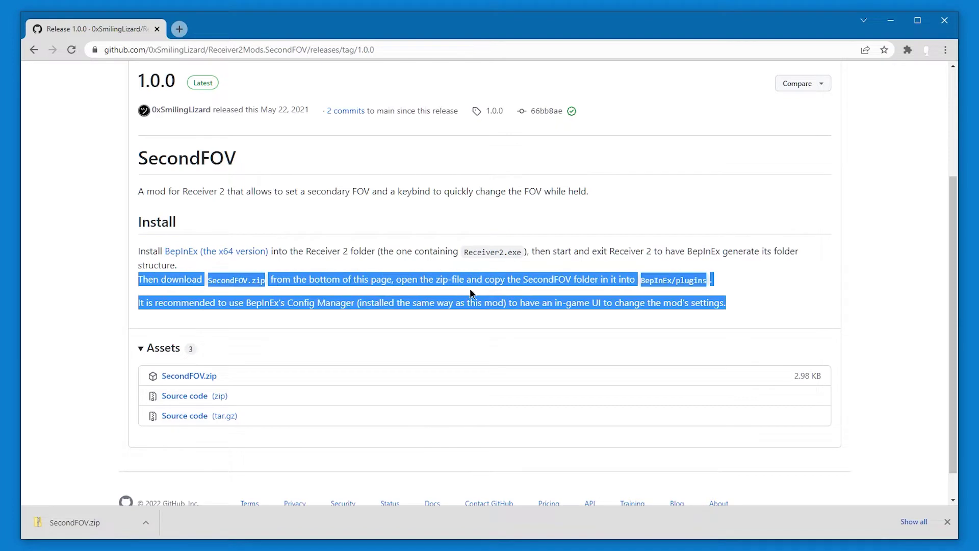
left_click(682, 277)
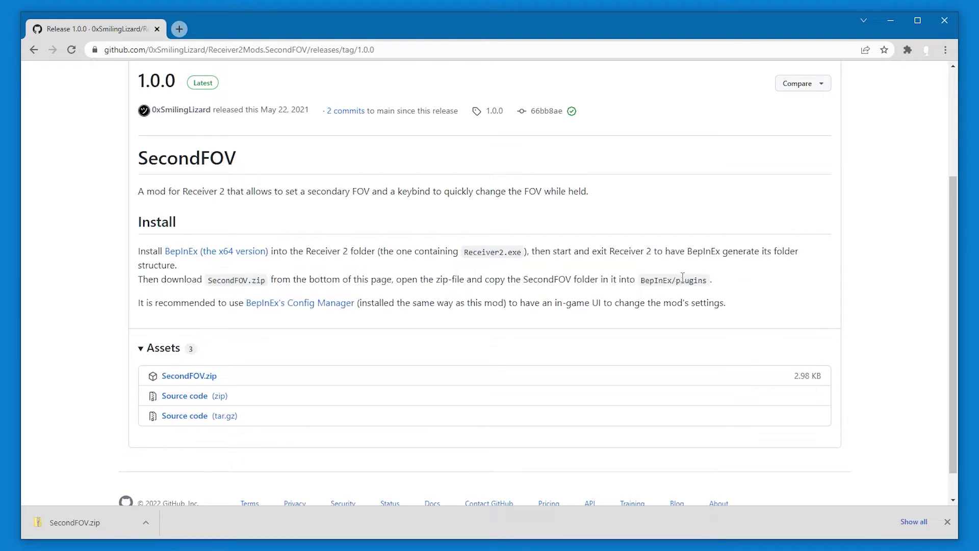
triple_click(210, 302)
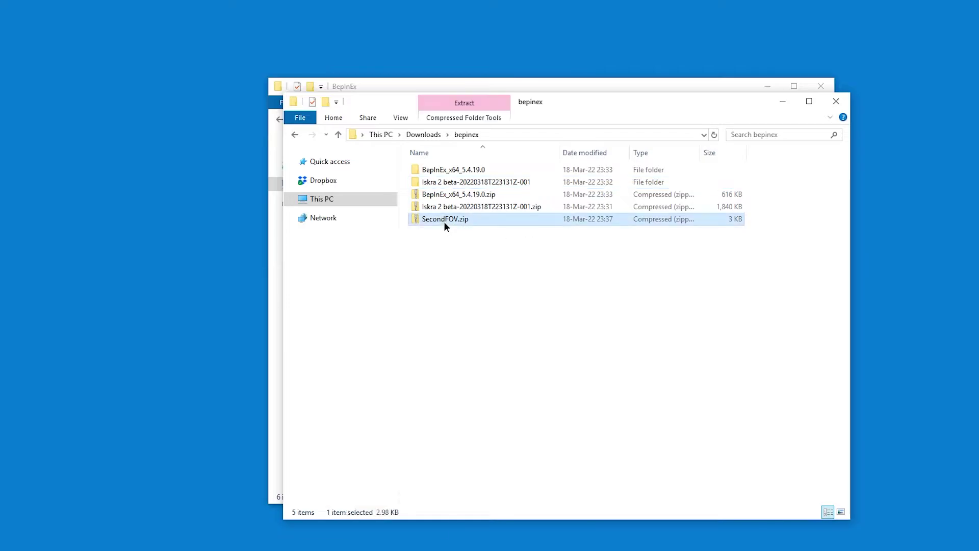
- Extract SecondFOV.zip to H:\Downloads\bepinex\SecondFOV and check the contents of the inner SecondFOV folder
right_click(444, 222)
left_click(366, 313)
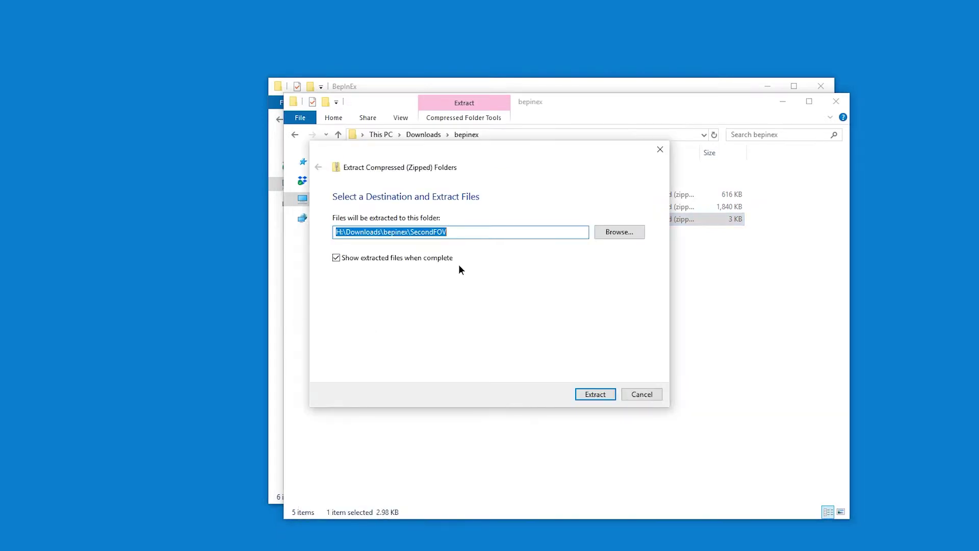
left_click(600, 393)
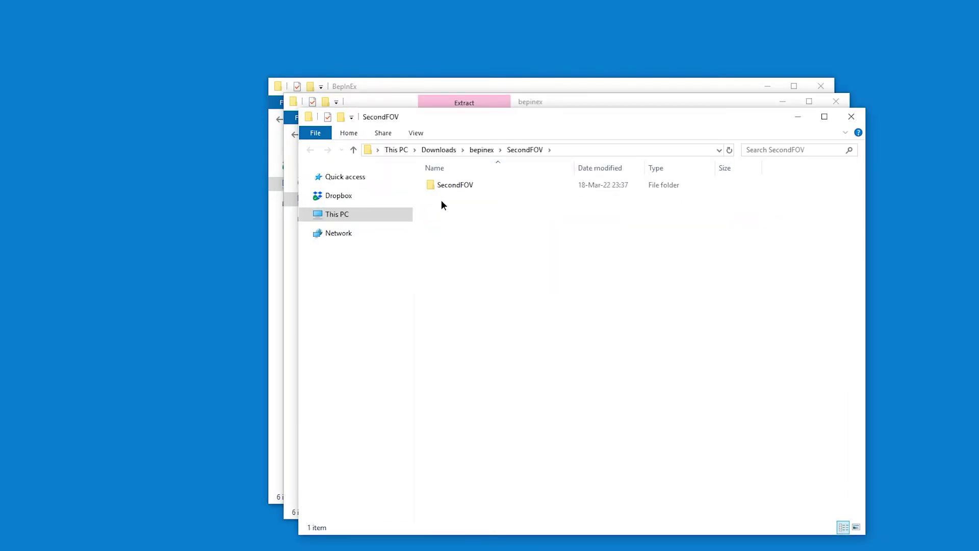
left_click(470, 191)
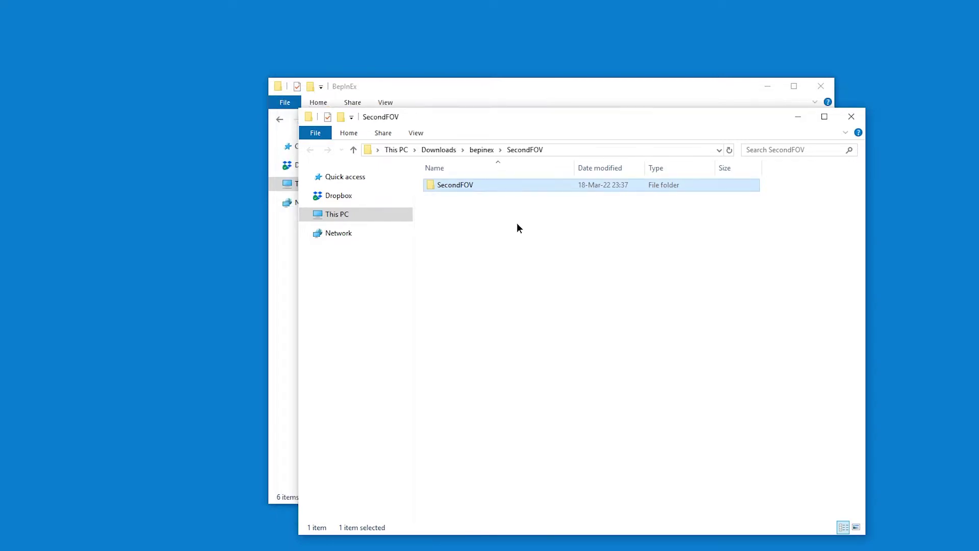
double_click(451, 190)
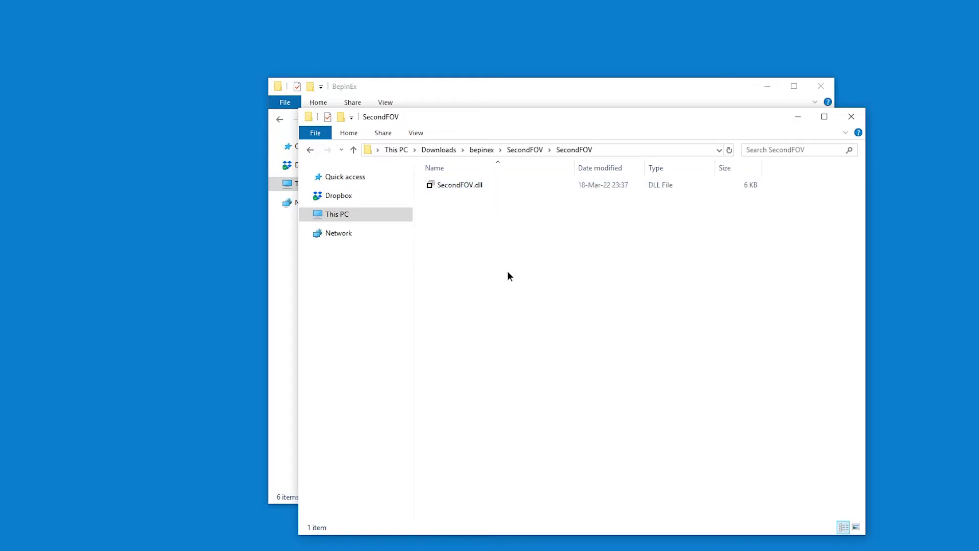
key("BackSpace")
- Copy the inner SecondFOV folder into the plugins folder of Receiver 2's BepInEx directory
right_click(472, 185)
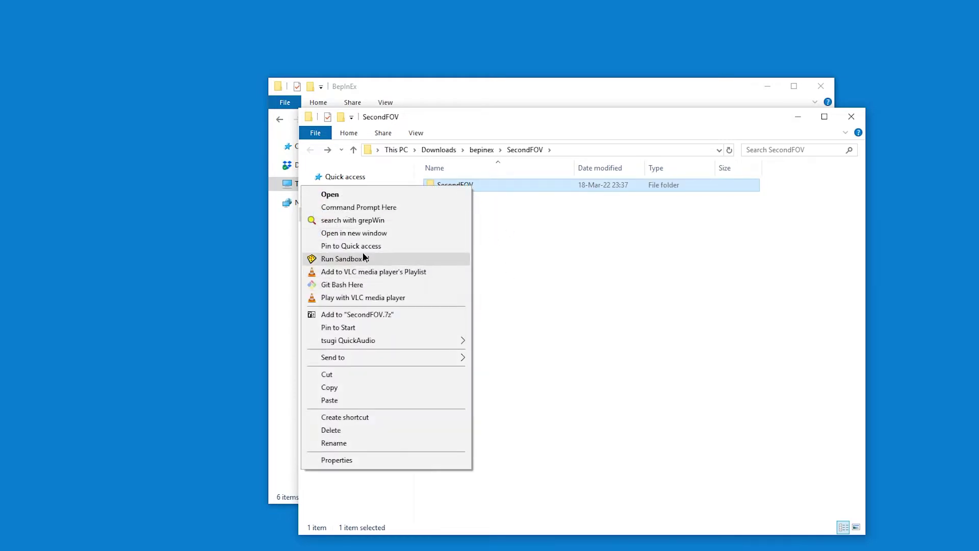
left_click(344, 387)
left_click(487, 107)
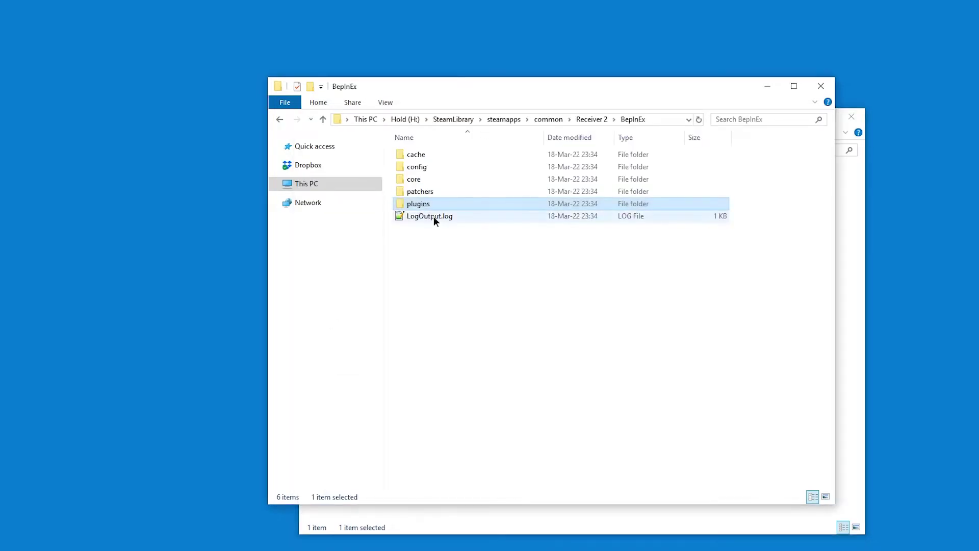
left_click(593, 119)
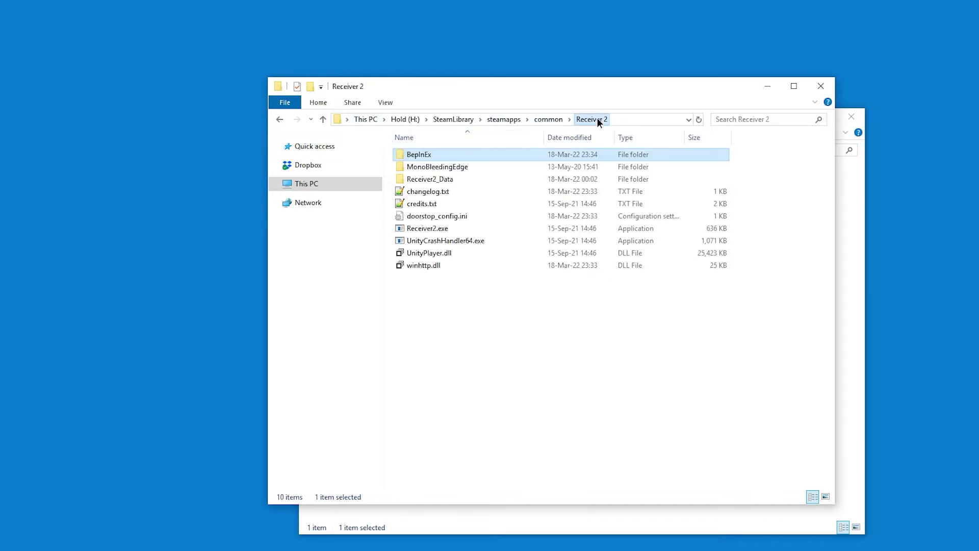
double_click(439, 155)
double_click(429, 204)
right_click(430, 208)
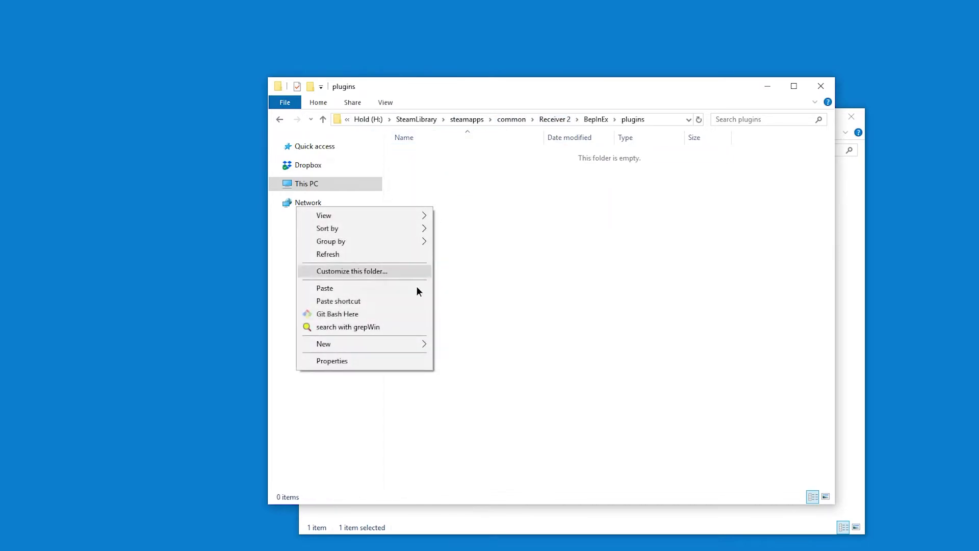
left_click(375, 288)
- Check the BepInEx config folder and launch Receiver2.exe from the Receiver 2 game folder
key("alt+Up")
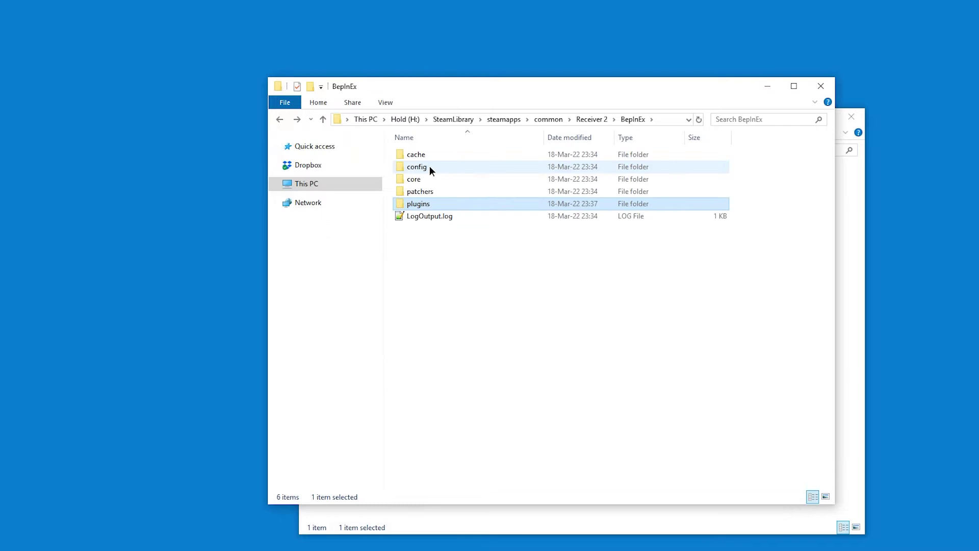
double_click(433, 166)
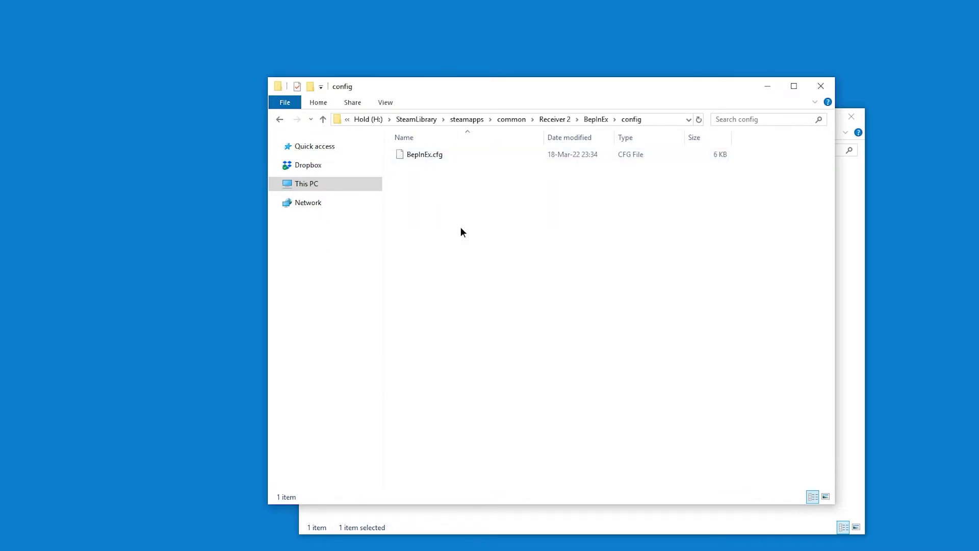
key("alt+Up")
key("alt+Up")
double_click(432, 231)
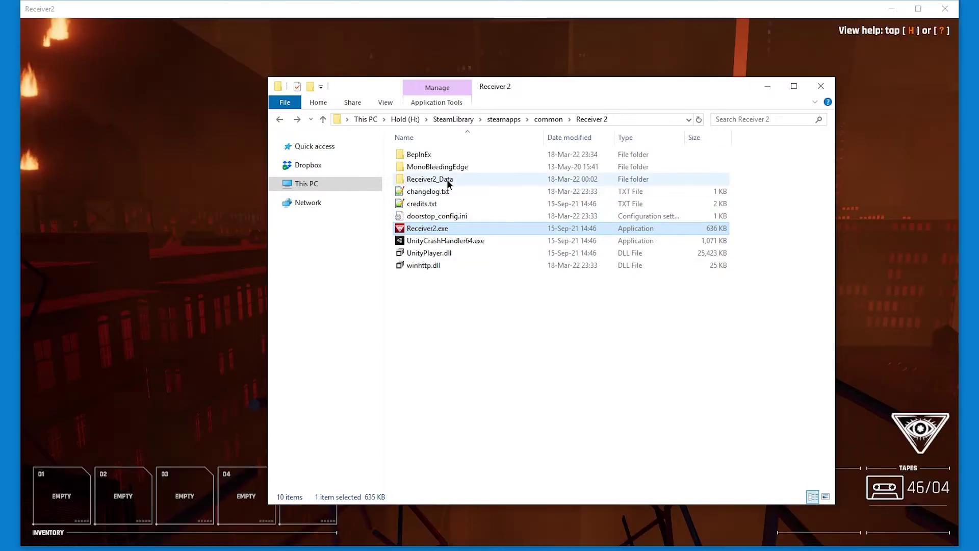
- Open SmilingLizard.plugins.SecondFOV.cfg from Receiver 2's BepInEx config folder with Notepad2
double_click(439, 157)
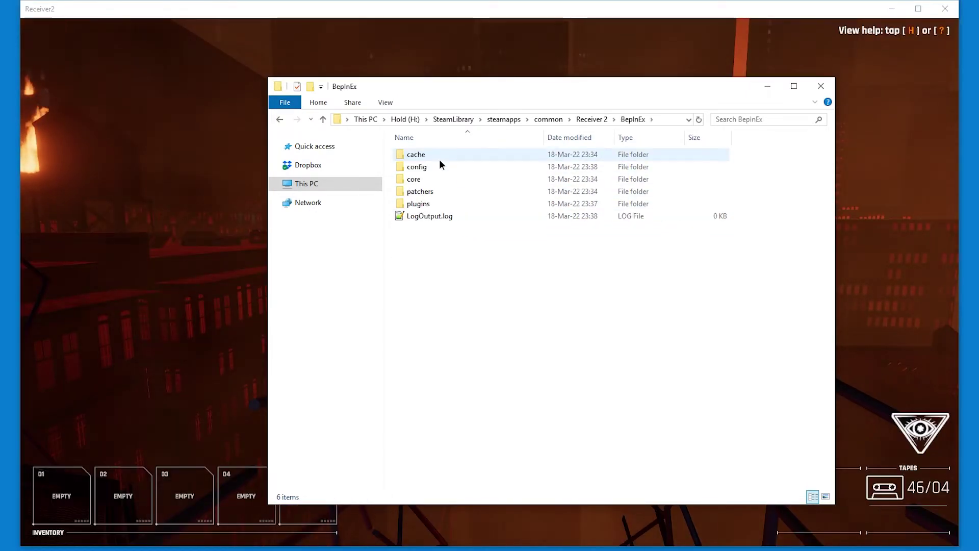
double_click(426, 167)
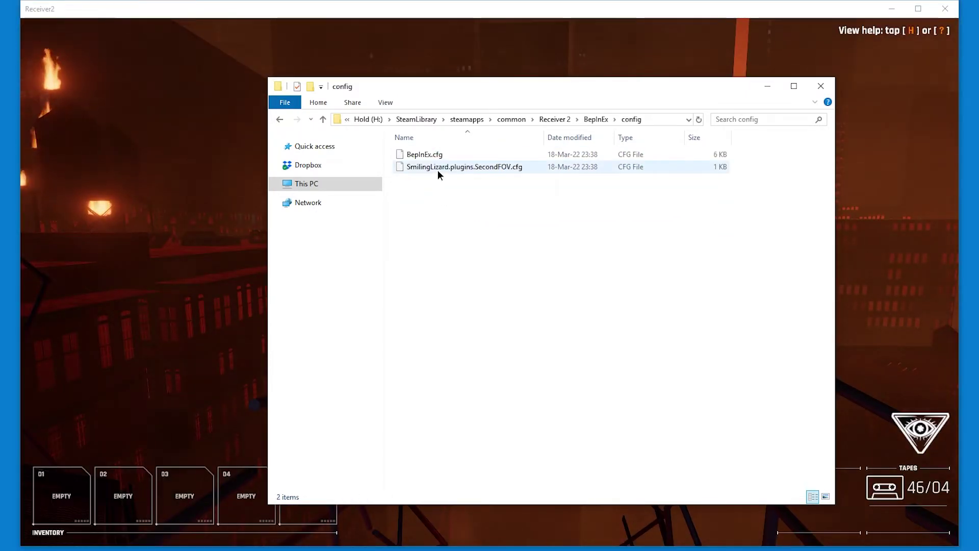
right_click(507, 166)
left_click(401, 175)
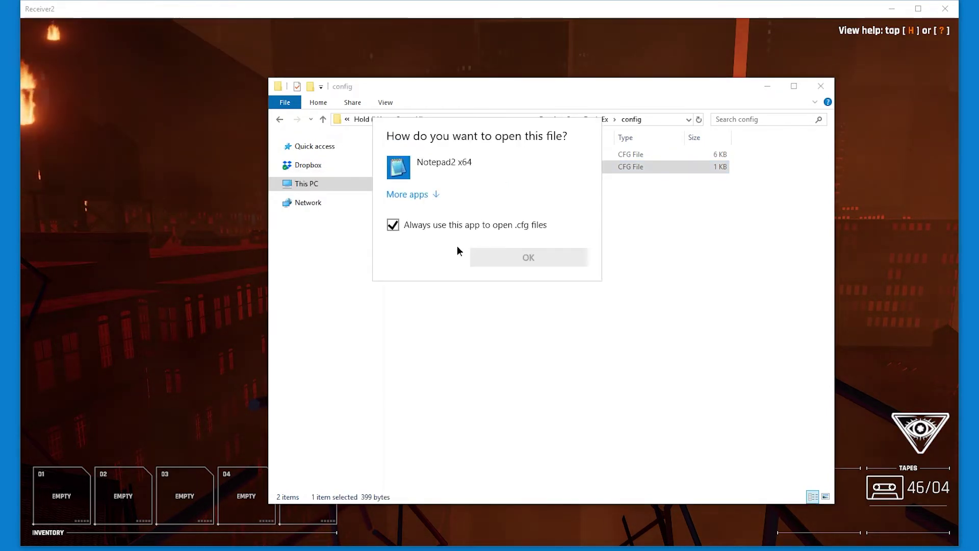
double_click(425, 178)
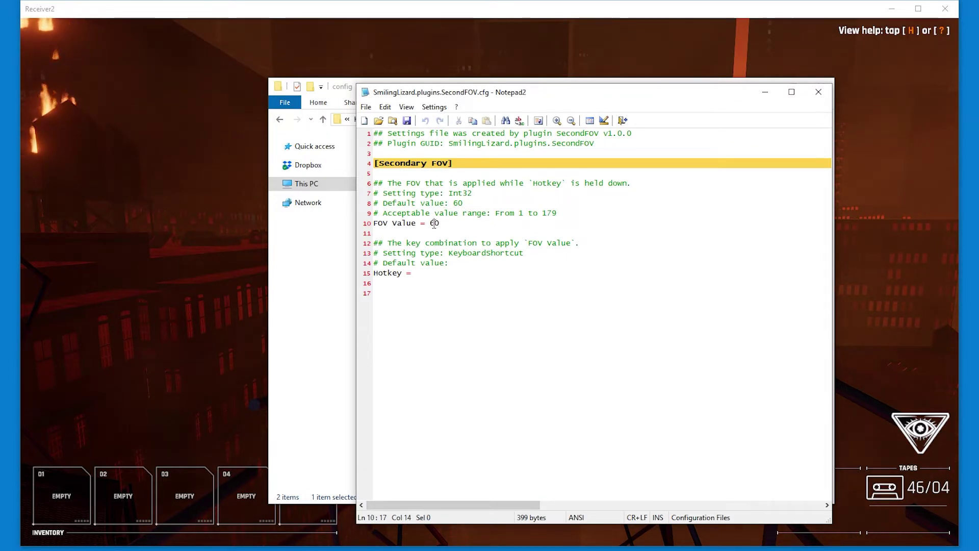
- Set the FOV Value to 20, enter a hotkey, save the config file and relaunch Receiver2.exe
type("2")
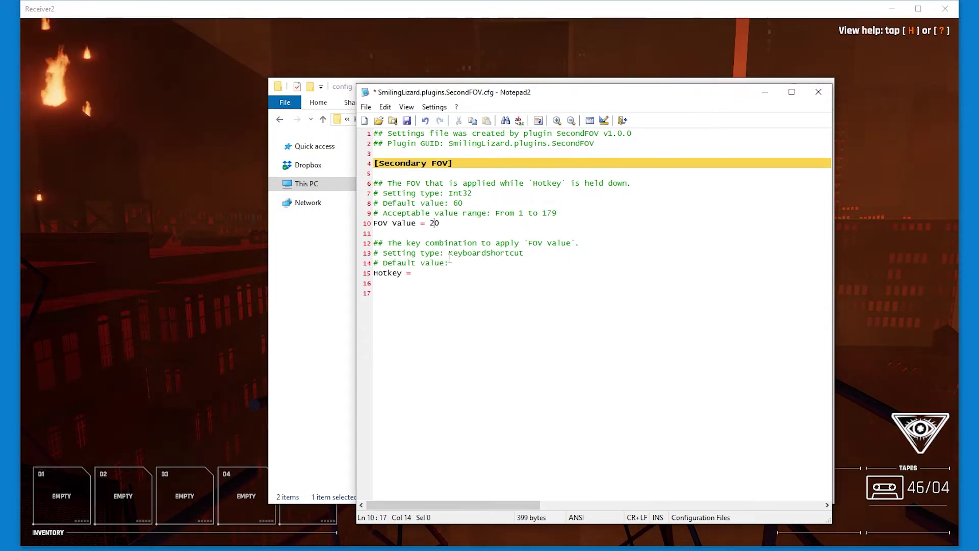
left_click(417, 276)
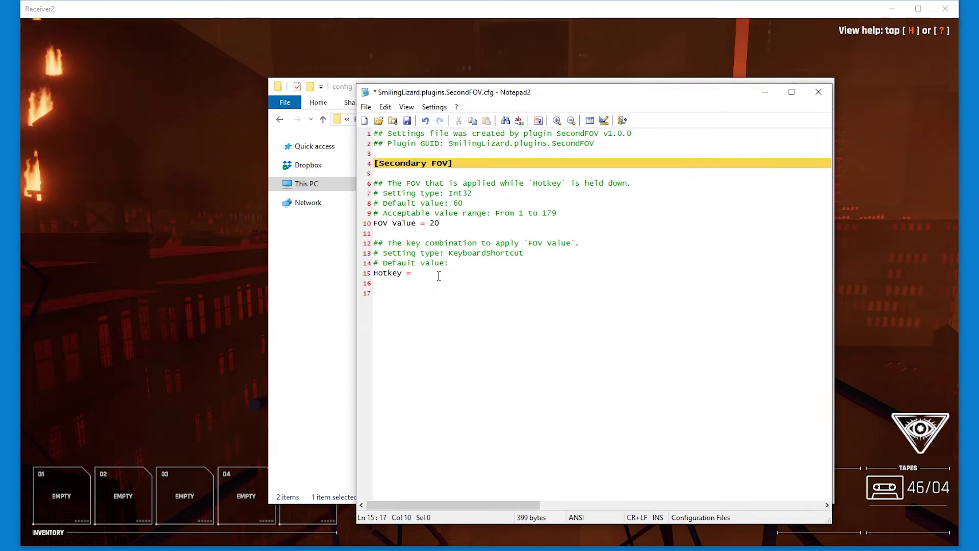
type("LeftAlt")
double_click(431, 273)
key("ctrl+s")
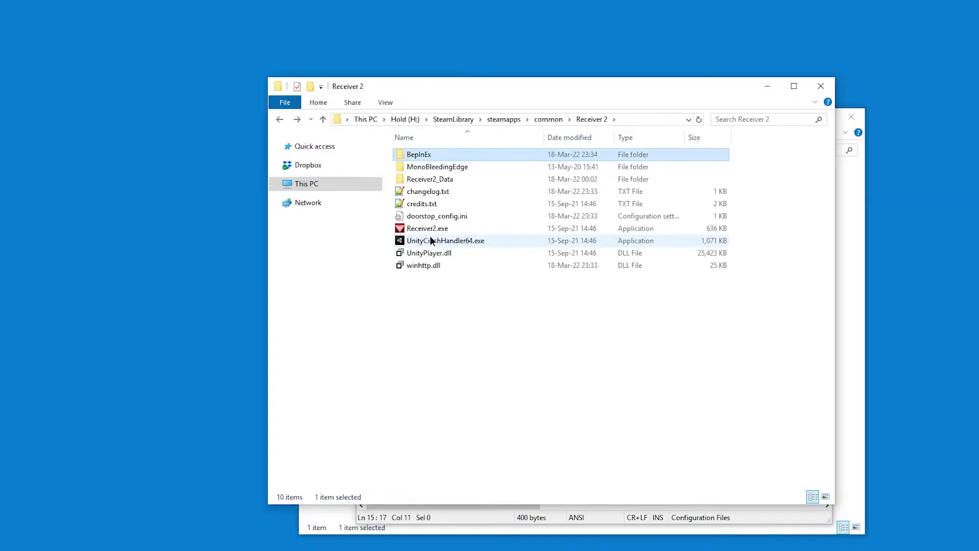
double_click(427, 225)
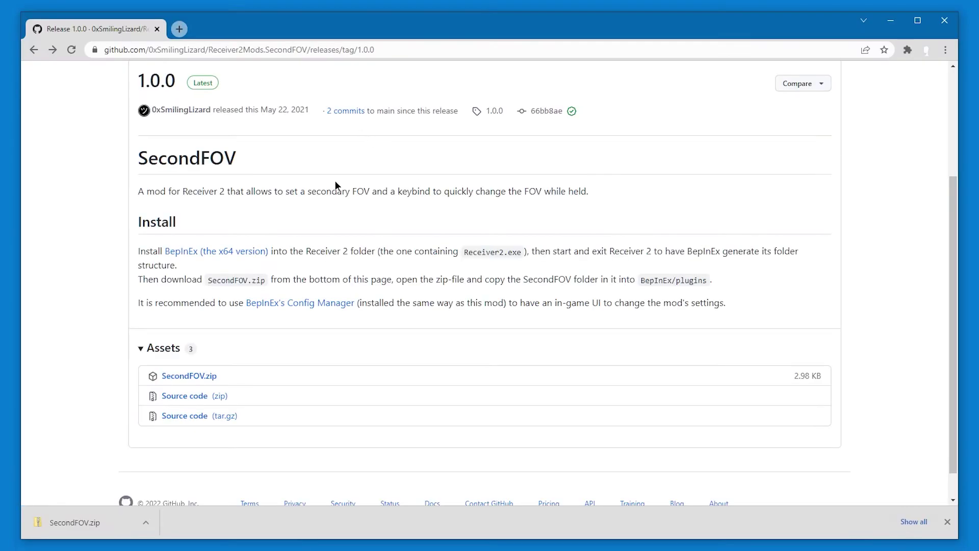
- Download BepInEx.ConfigurationManager_v16.4.zip from the Config Manager's latest GitHub release into the bepinex downloads folder
left_click(276, 306)
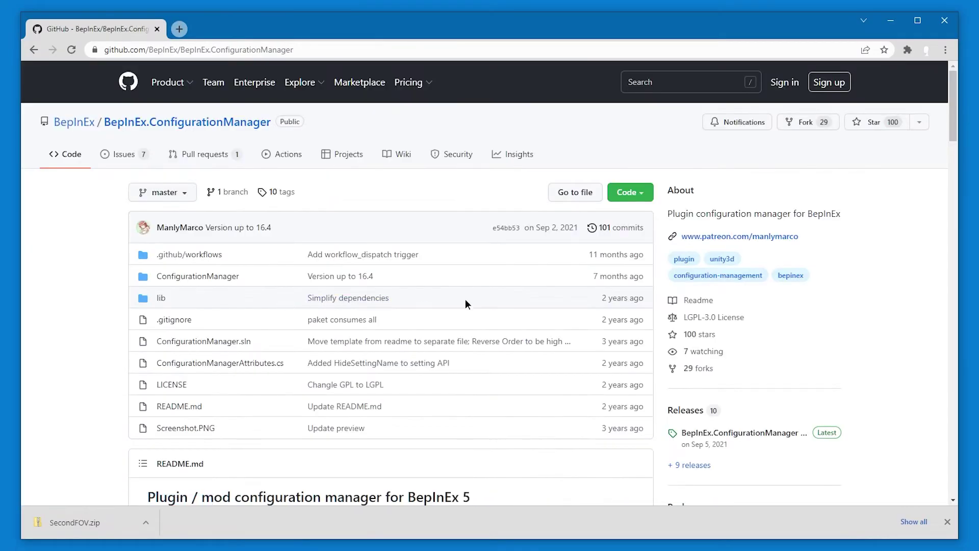
left_click(726, 434)
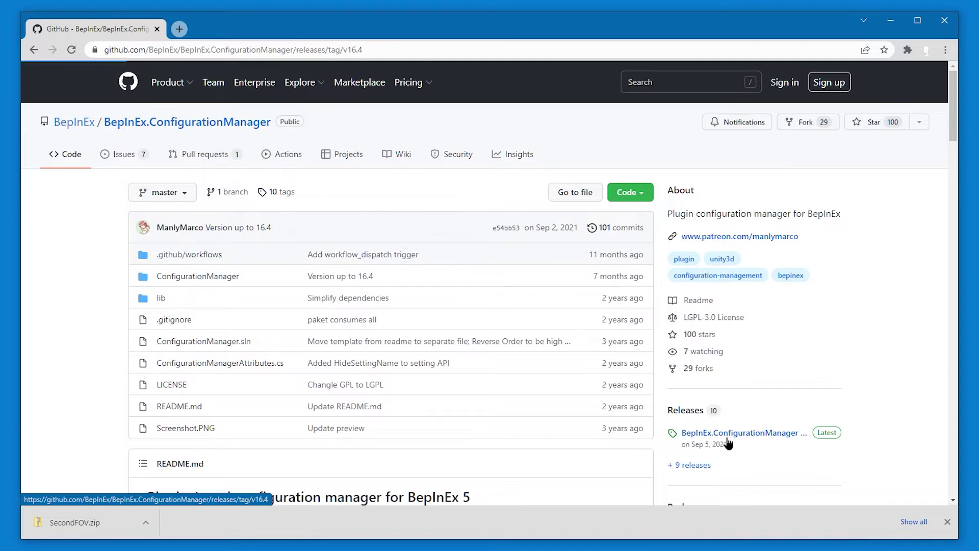
scroll(305, 327, "down", 4)
scroll(304, 328, "down", 2)
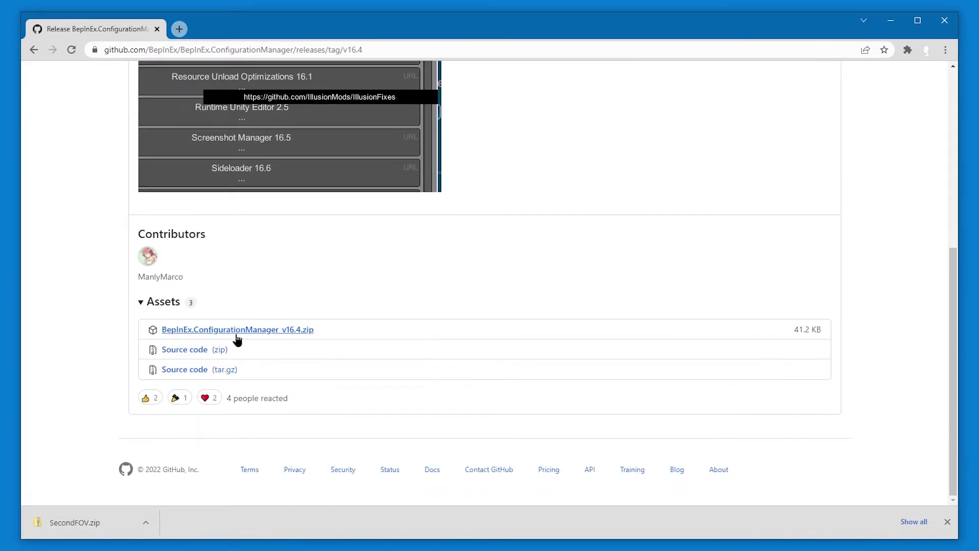
left_click(241, 332)
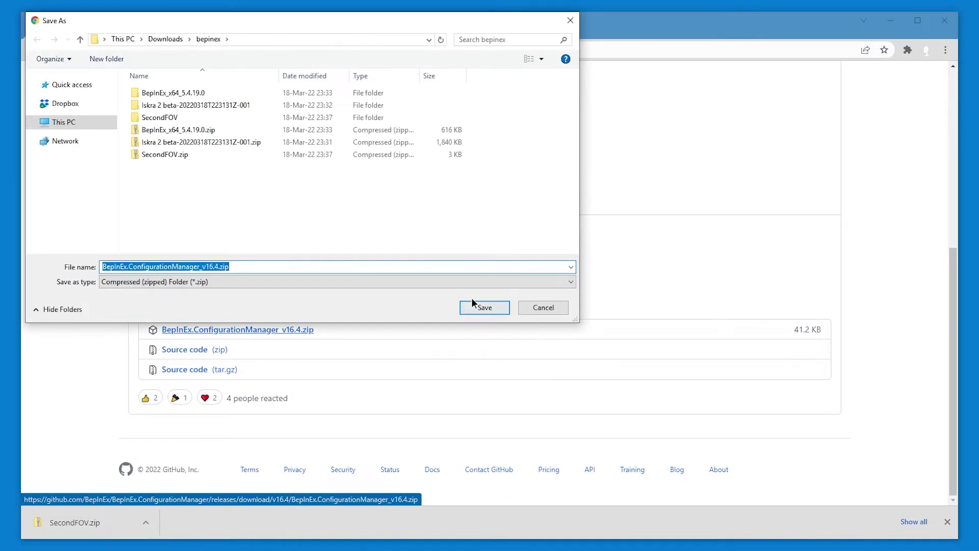
left_click(474, 305)
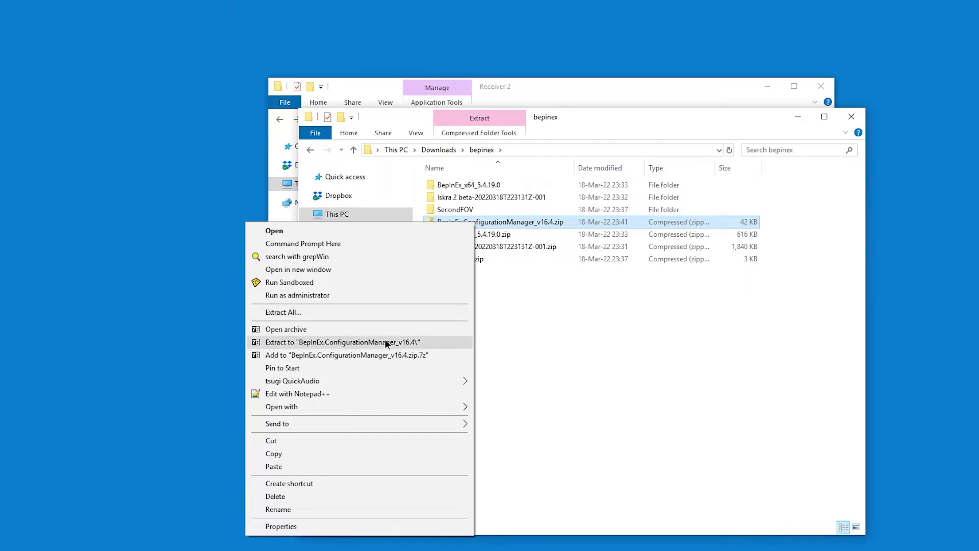
- Extract the ConfigurationManager archive and copy ConfigurationManager.dll and ConfigurationManager.xml from its BepInEx\plugins folder
left_click(360, 313)
left_click(595, 393)
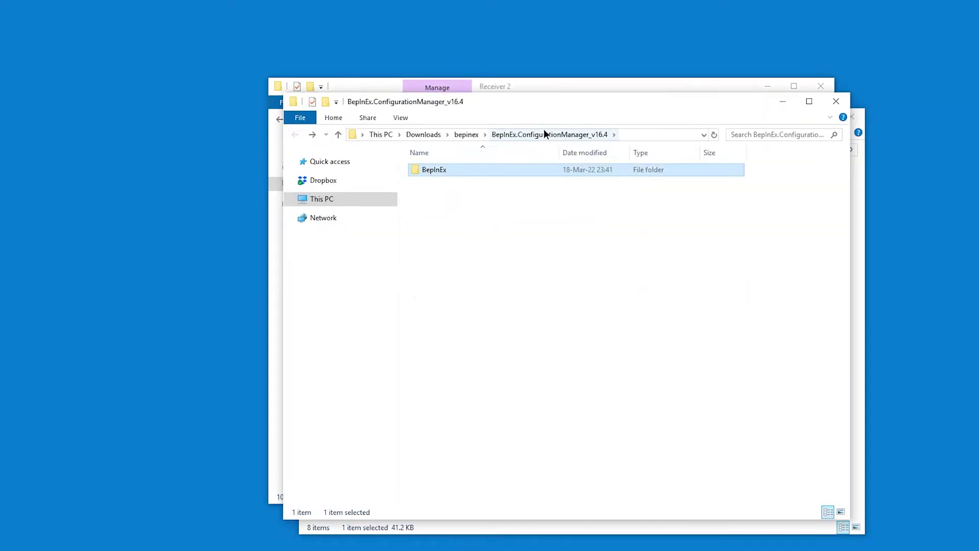
double_click(443, 170)
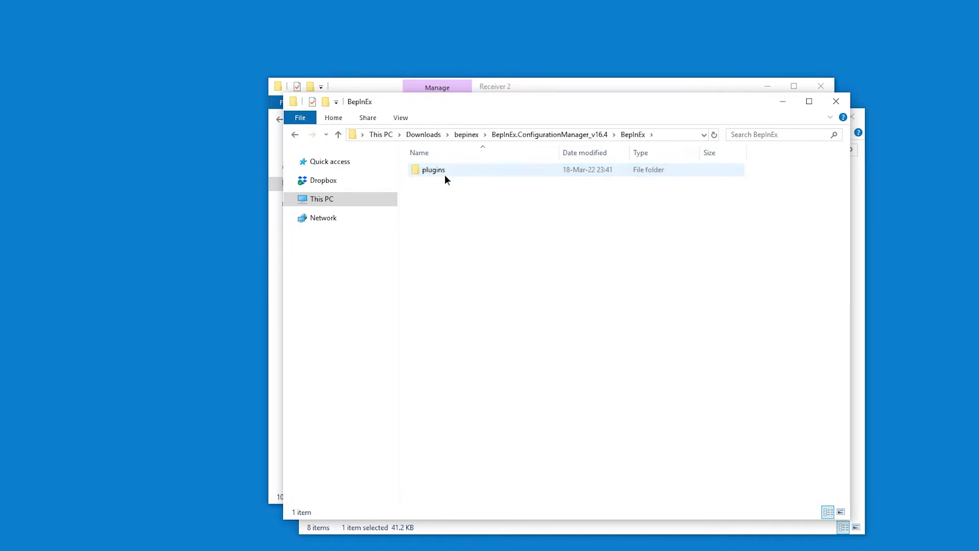
double_click(445, 173)
left_click_drag(527, 269, 429, 139)
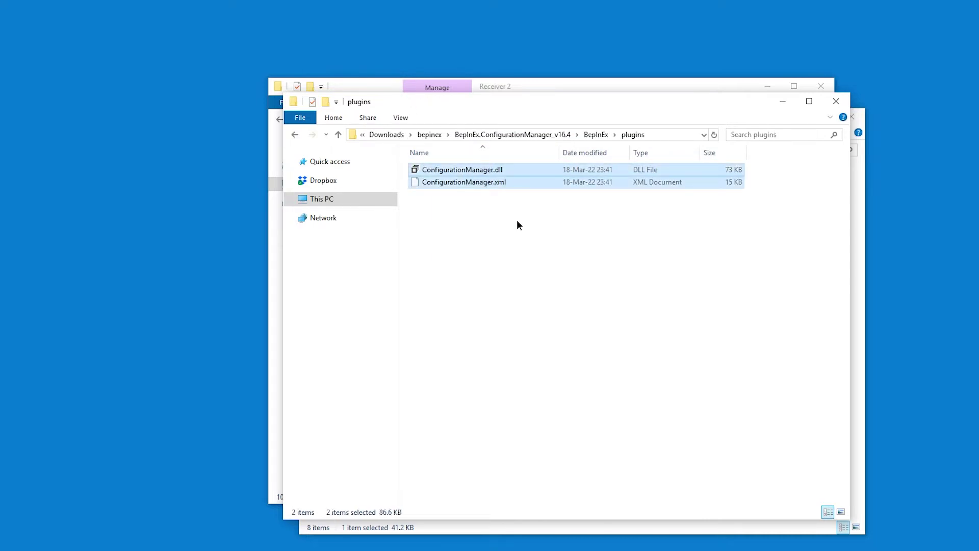
key("ctrl+c")
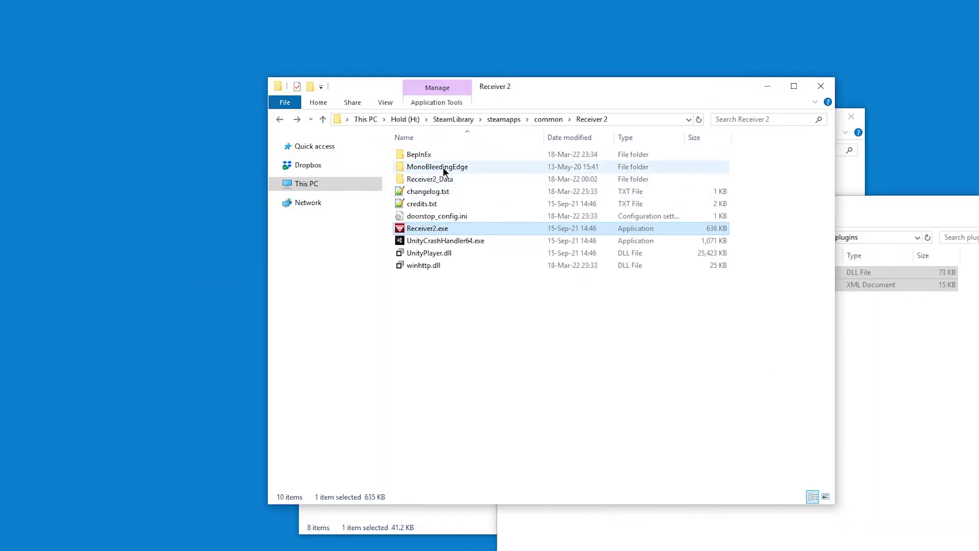
- Paste the ConfigurationManager files into Receiver 2's BepInEx\plugins folder and return to the game's root folder
double_click(431, 154)
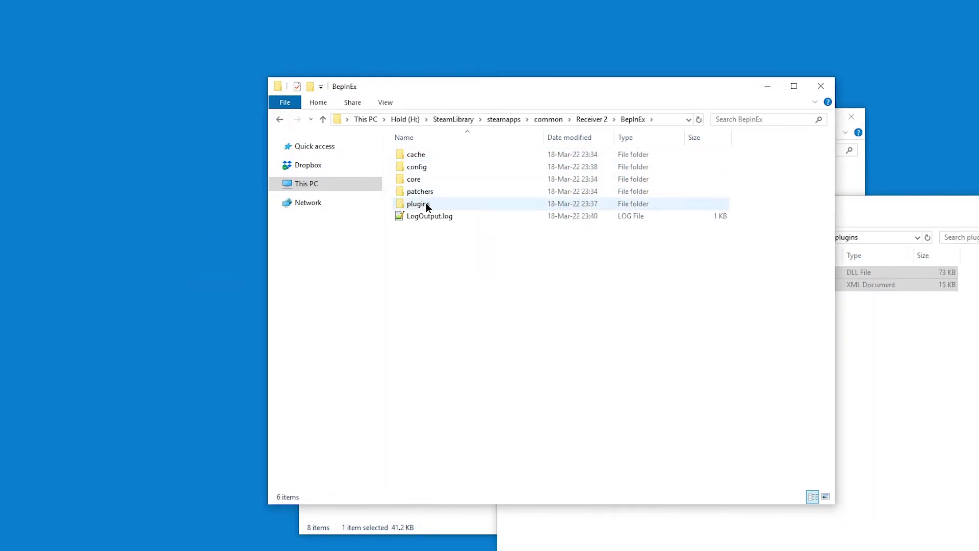
double_click(426, 203)
key("ctrl+v")
key("alt+Up")
key("alt+Up")
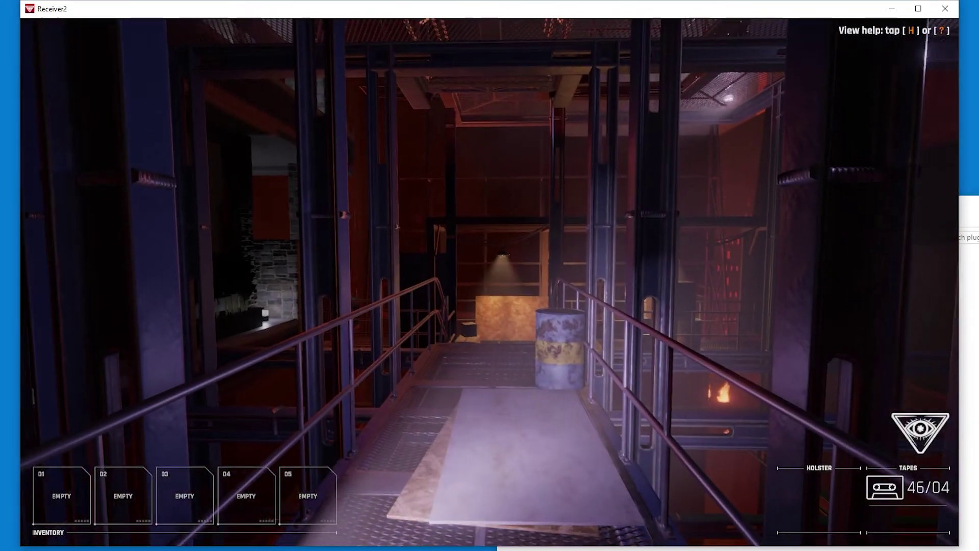
- In the in-game plugin settings, expand SecondFOV, assign X as its hotkey and set the FOV Value to 42
key("F1")
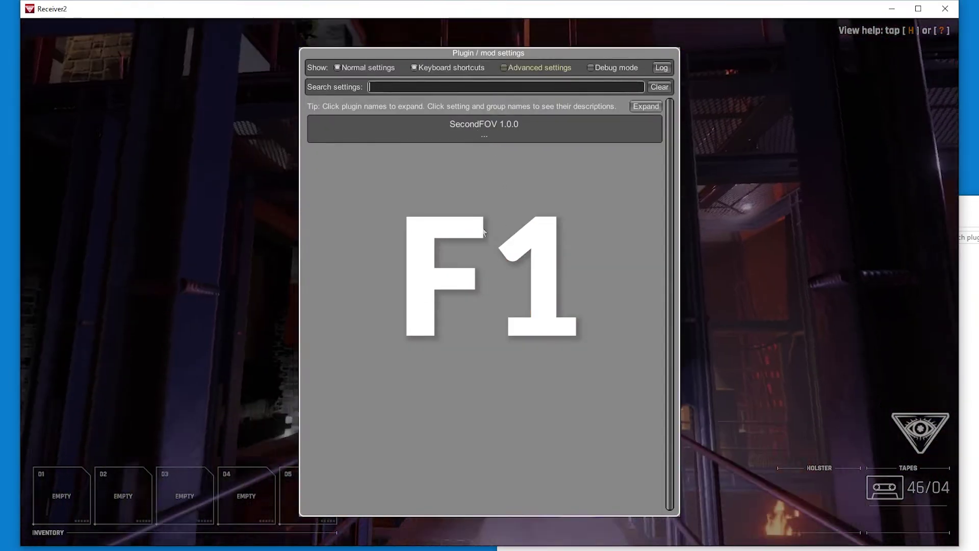
left_click(465, 131)
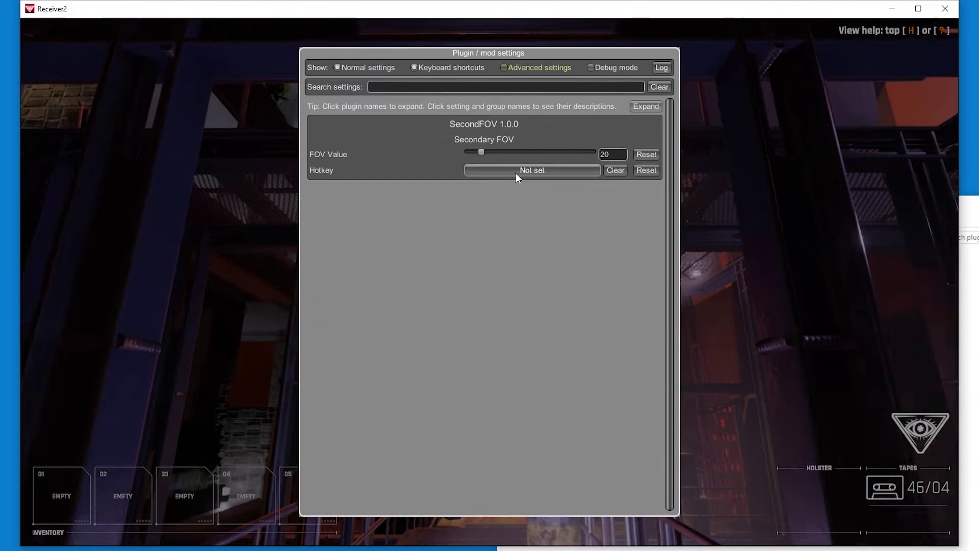
left_click(526, 172)
key("x")
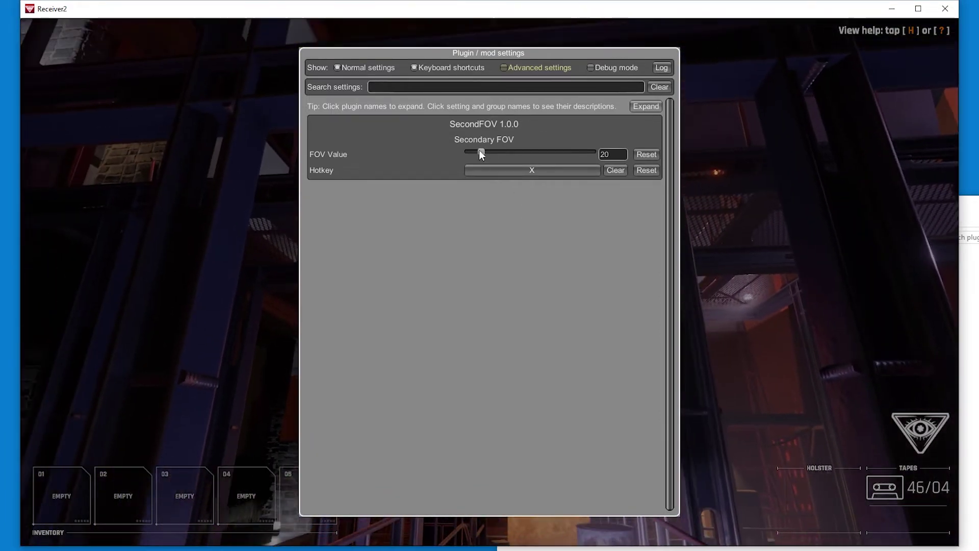
left_click_drag(480, 151, 499, 152)
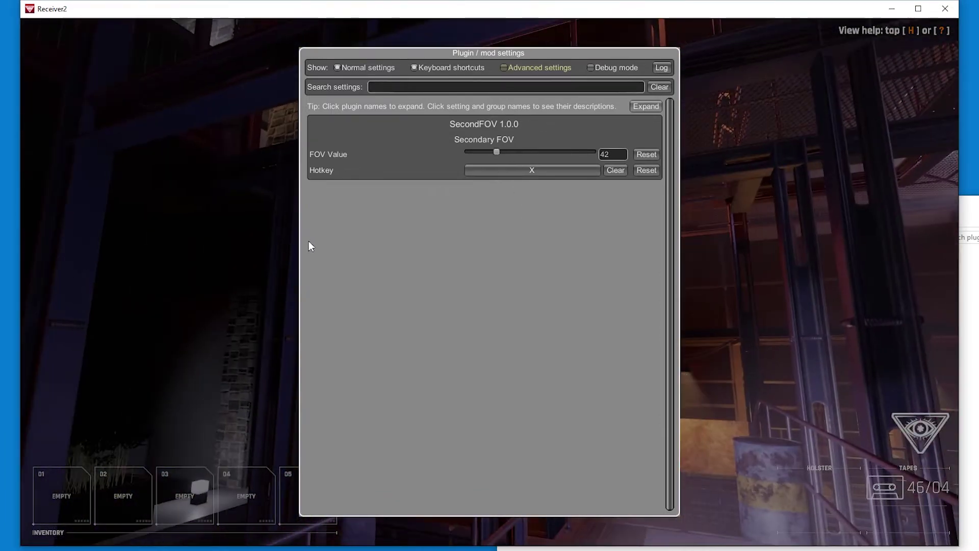
- Test the secondary FOV in the game with its X hotkey and set the FOV Value to 10
key("F1")
key("x")
key("x")
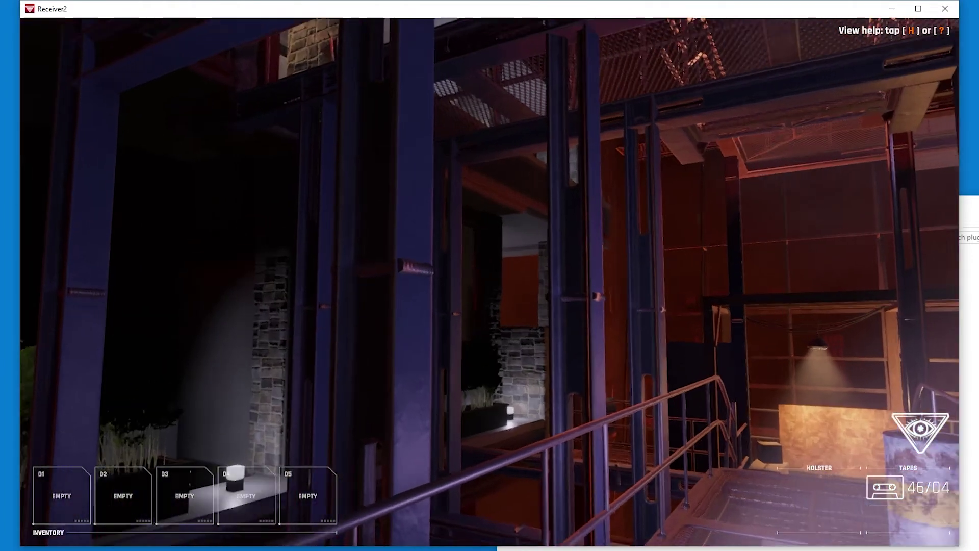
key("x")
key("F1")
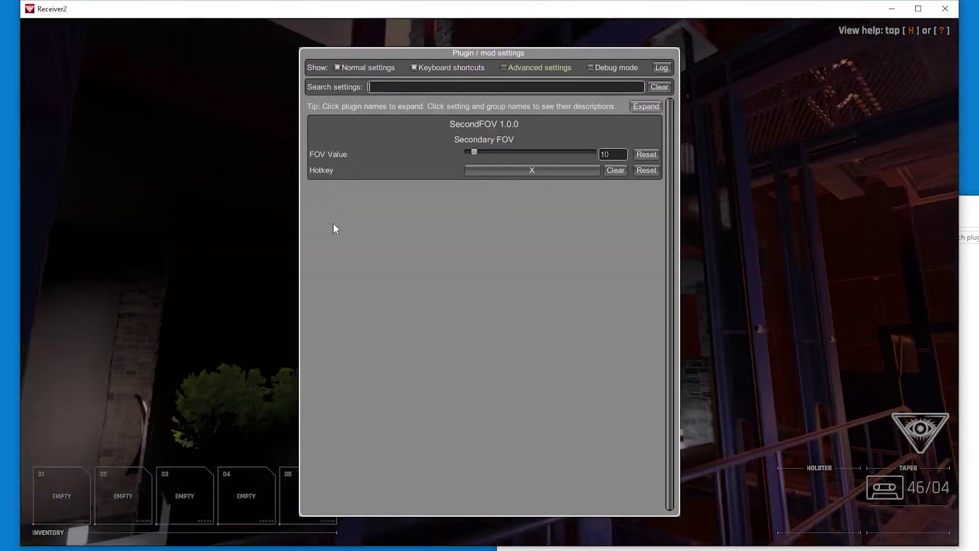
key("F1")
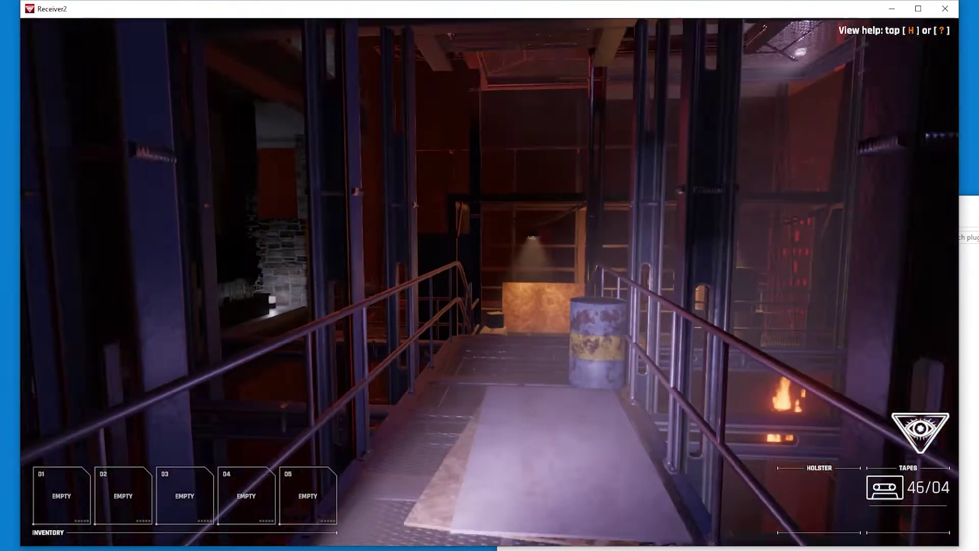
- Set SecondFOV's FOV Value to 165 and try the wide view in the game while walking
key("F1")
left_click_drag(483, 148, 587, 153)
key("F1")
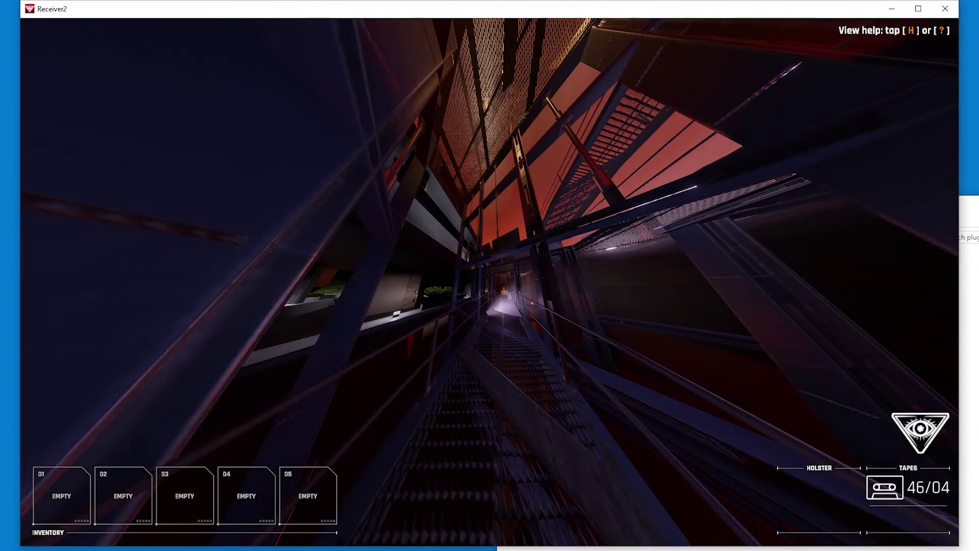
key("w")
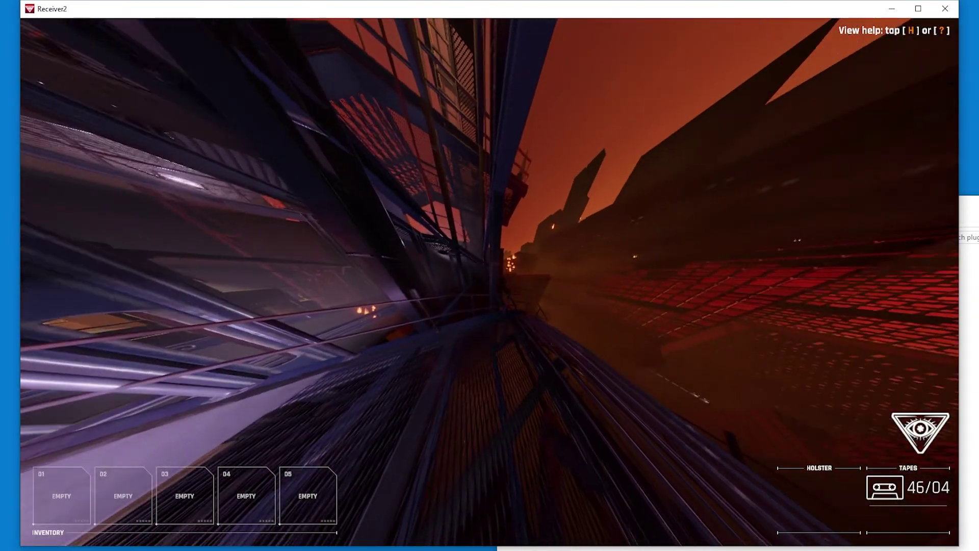
- Set SecondFOV's FOV Value to 85 in the plugin settings and return to the game
key("F1")
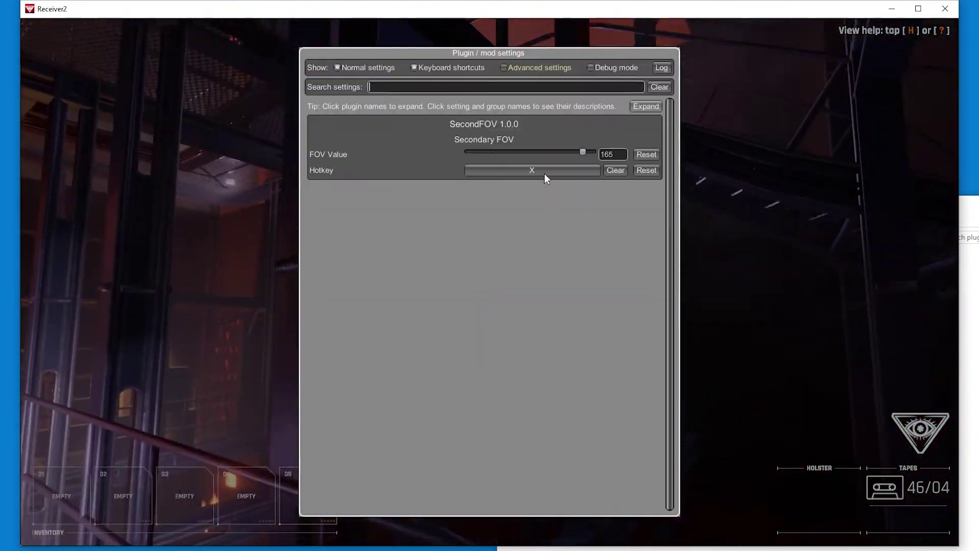
left_click_drag(568, 153, 525, 152)
key("F1")
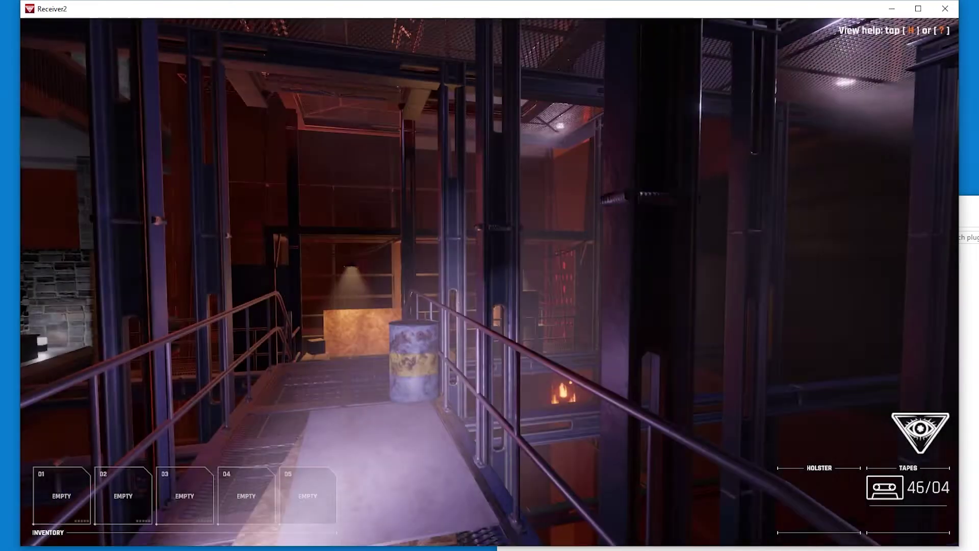
key("z")
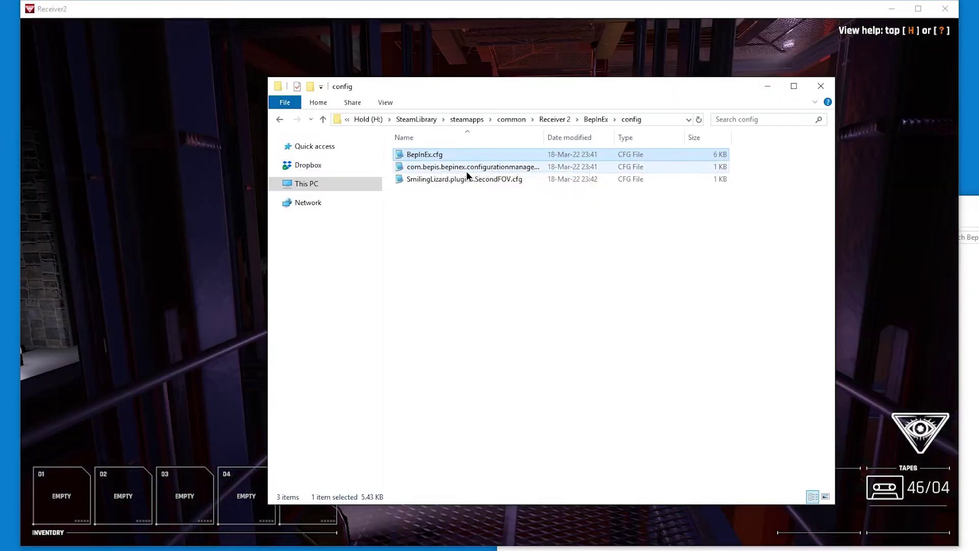
- Assign Left Alt as the SecondFOV hotkey in the plugin settings and check its entry in SmilingLizard.plugins.SecondFOV.cfg
left_click(466, 170)
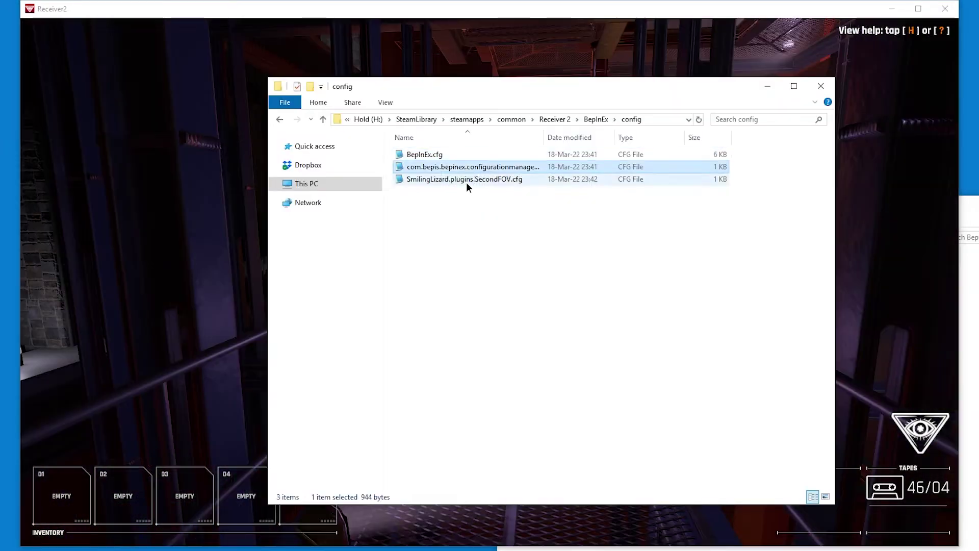
double_click(457, 178)
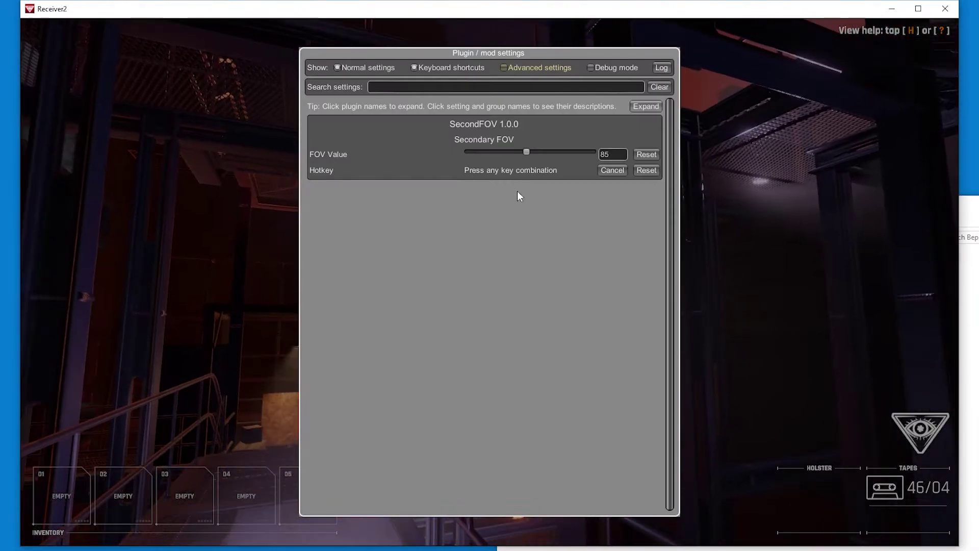
key("alt")
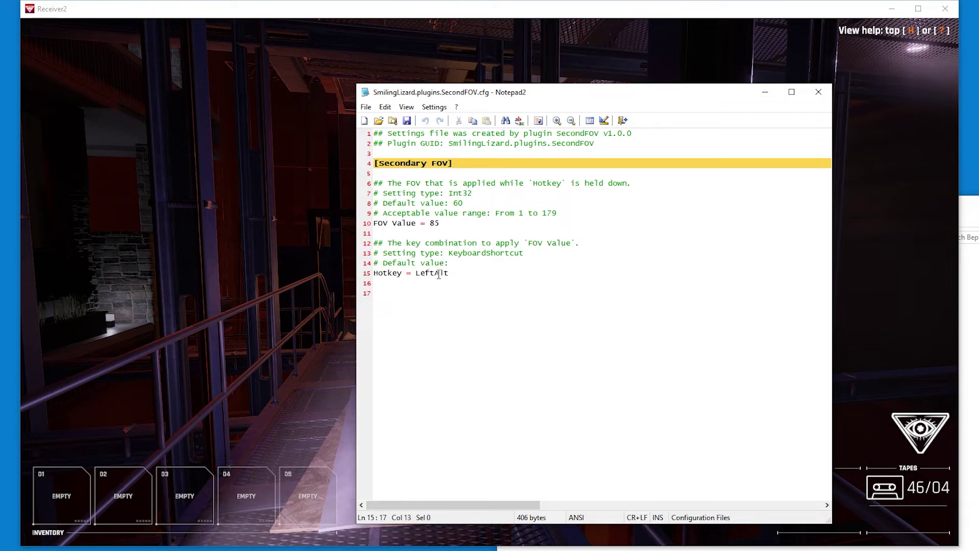
left_click(818, 92)
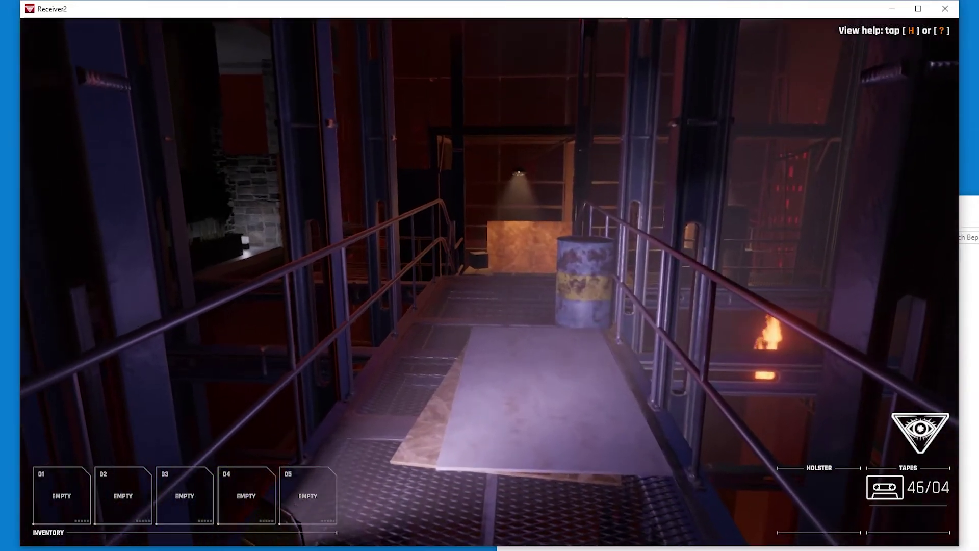
- Try the Left Alt secondary FOV in the game while walking along the catwalk
key("w")
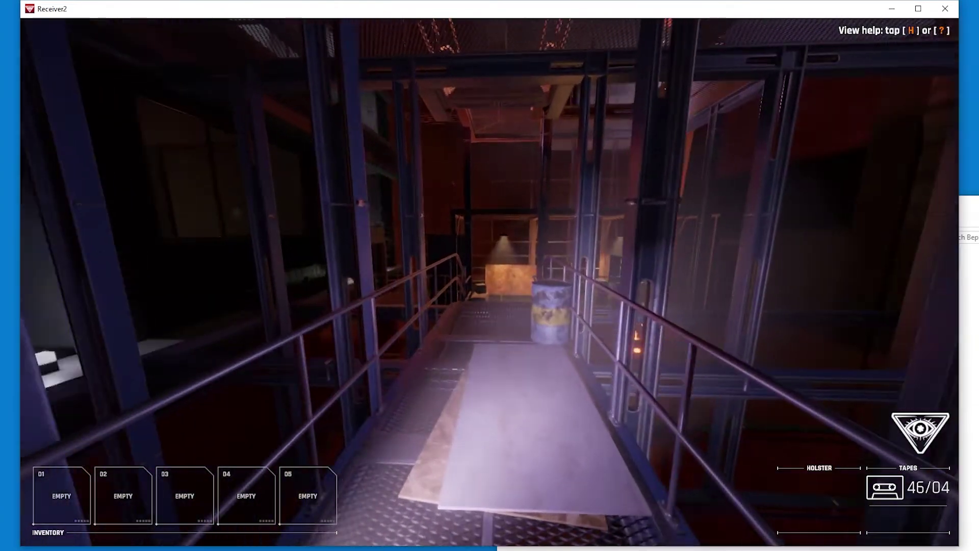
key("w")
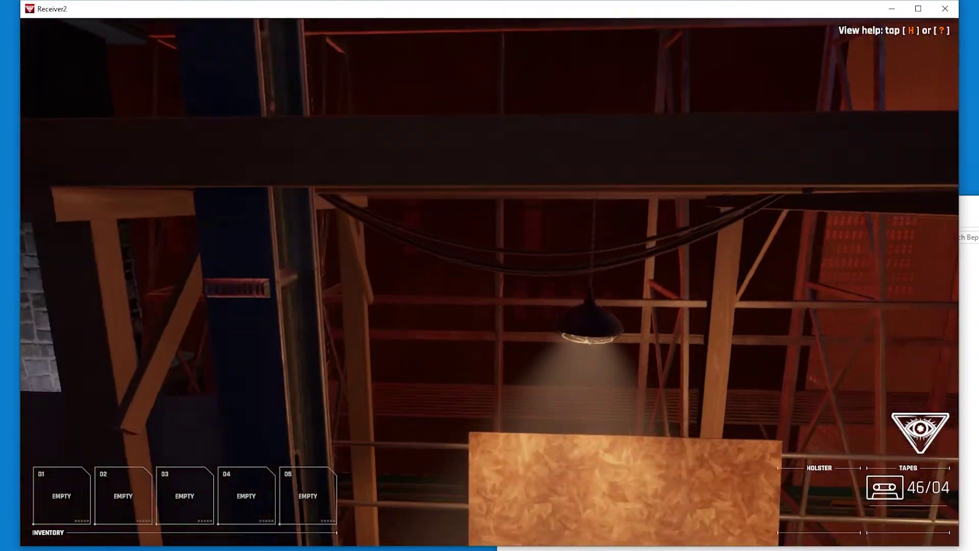
key("w")
- Set SecondFOV's FOV Value to 25 in the plugin settings and try the Left Alt zoom in the game
key("F1")
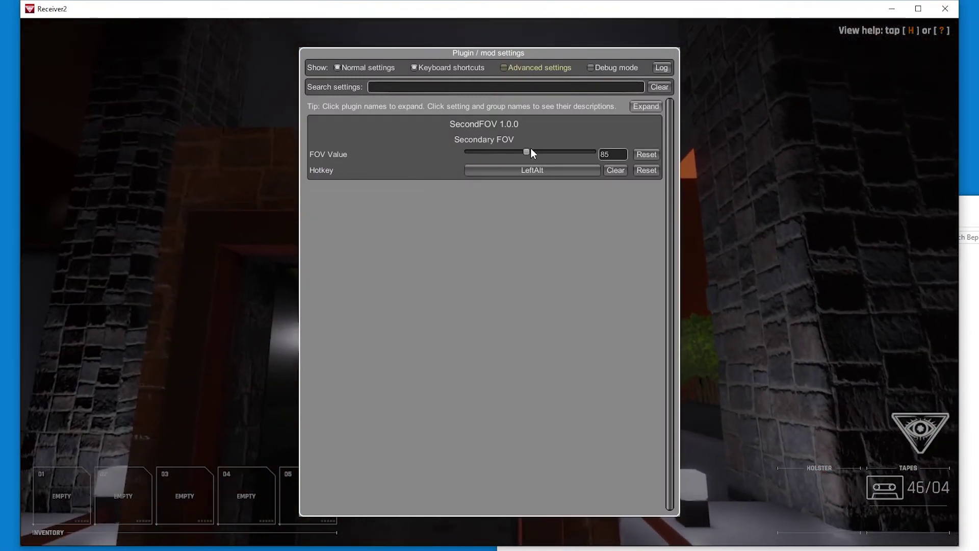
left_click_drag(530, 149, 489, 152)
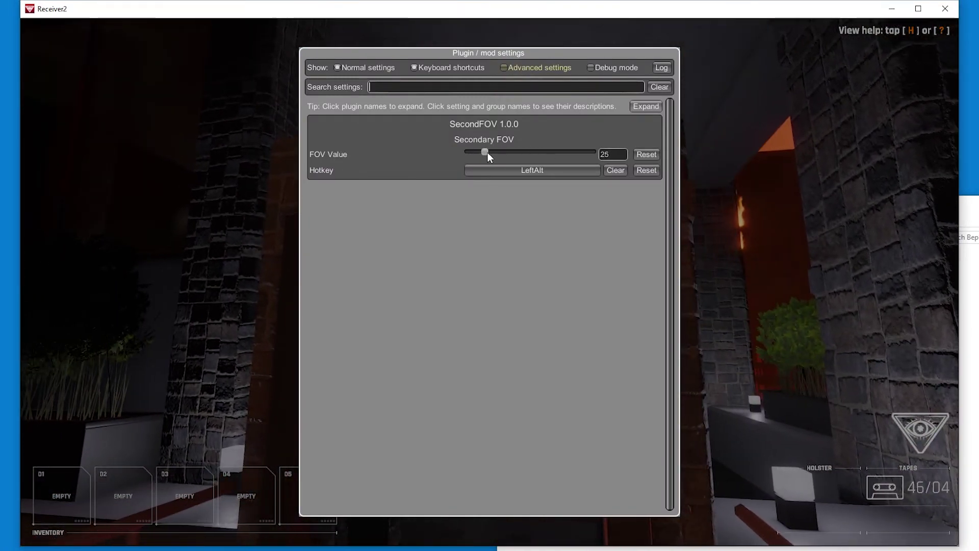
key("F1")
key("alt")
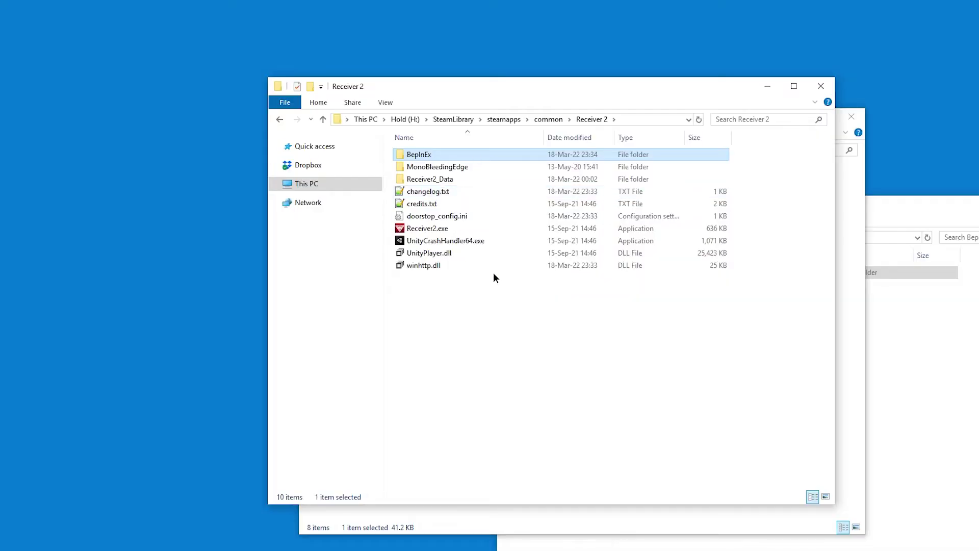
- Open the downloaded Iskra 2 beta folder and highlight the Guns directory path in the README.txt installation instructions
left_click(863, 210)
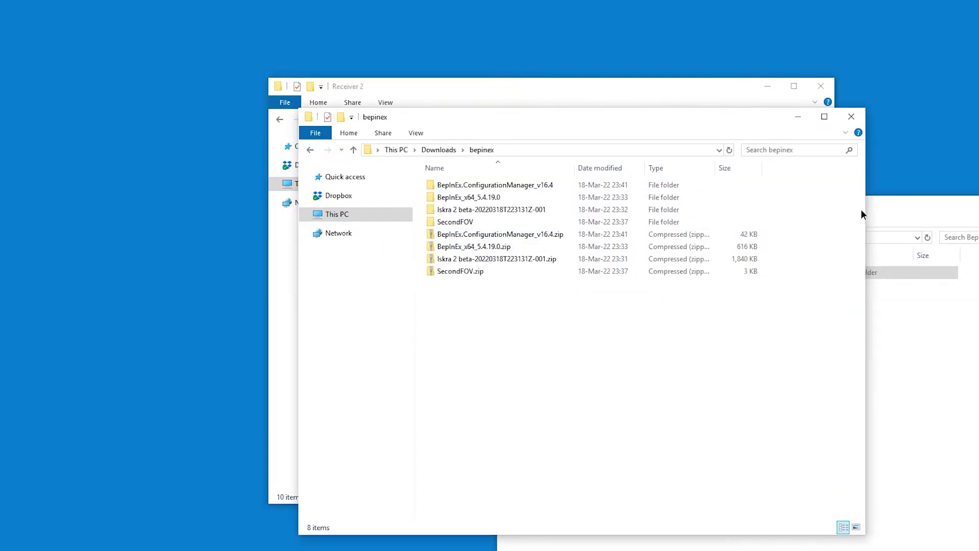
double_click(481, 211)
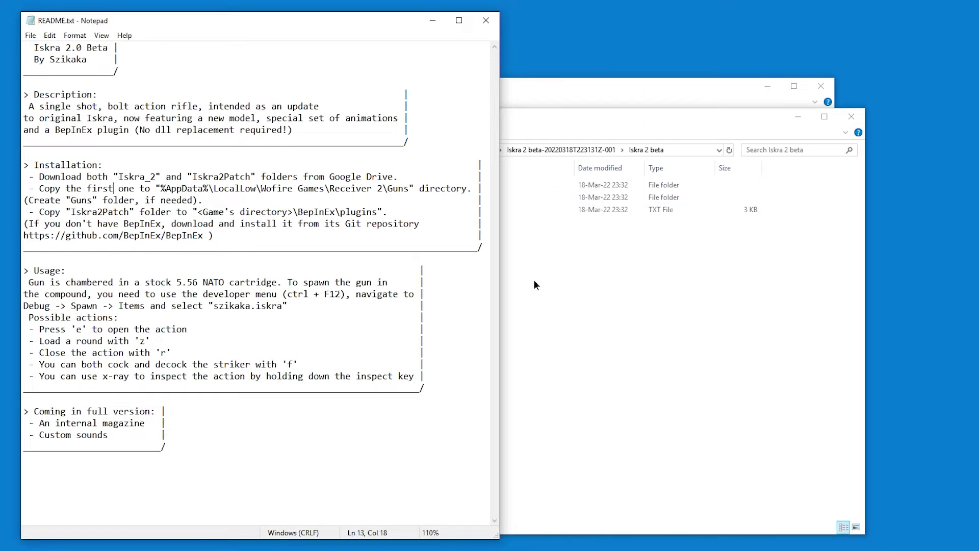
left_click(534, 285)
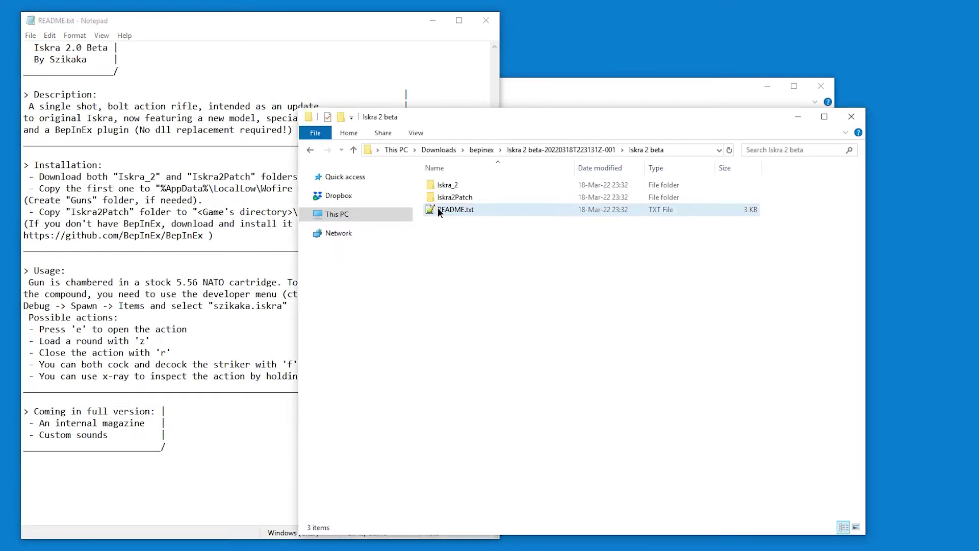
left_click(456, 186)
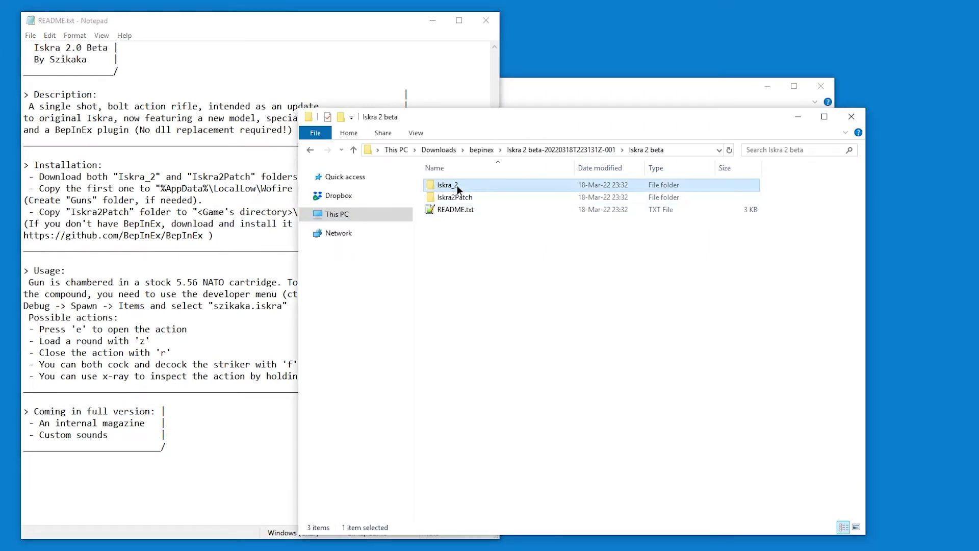
left_click(166, 179)
left_click_drag(218, 190, 389, 189)
left_click_drag(388, 190, 410, 190)
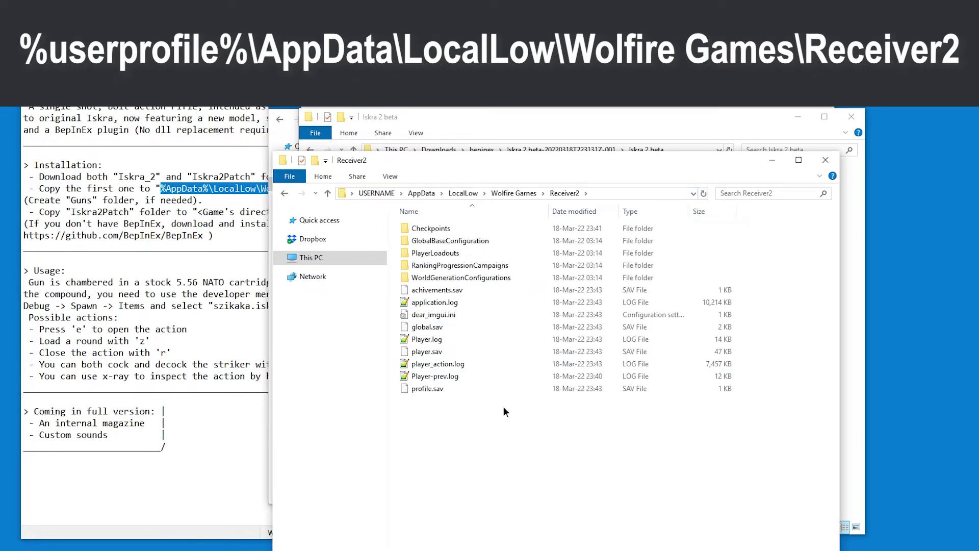
- Create a folder named Guns in AppData\LocalLow\Wolfire Games\Receiver2 and open it
left_click_drag(505, 162, 505, 71)
right_click(363, 319)
mouse_move(470, 465)
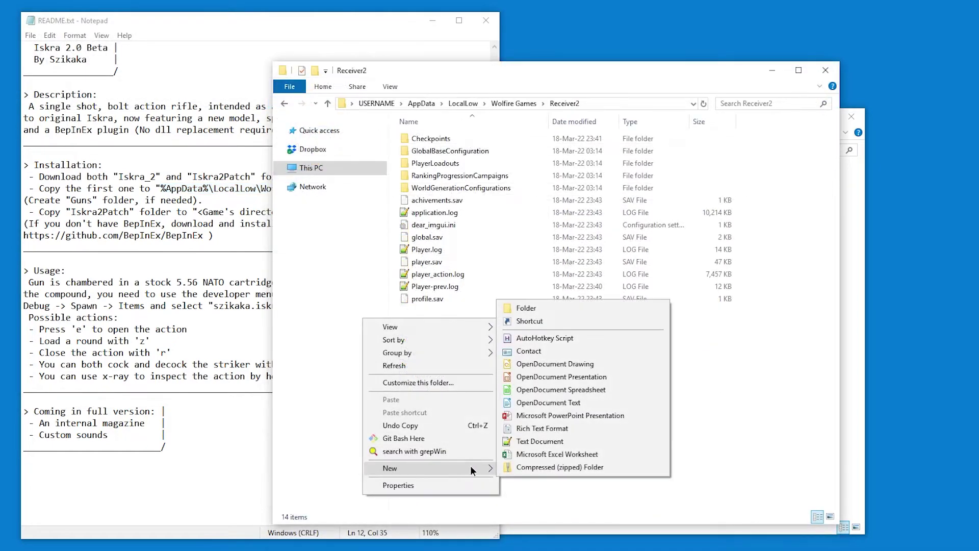
left_click(525, 308)
type("Guns")
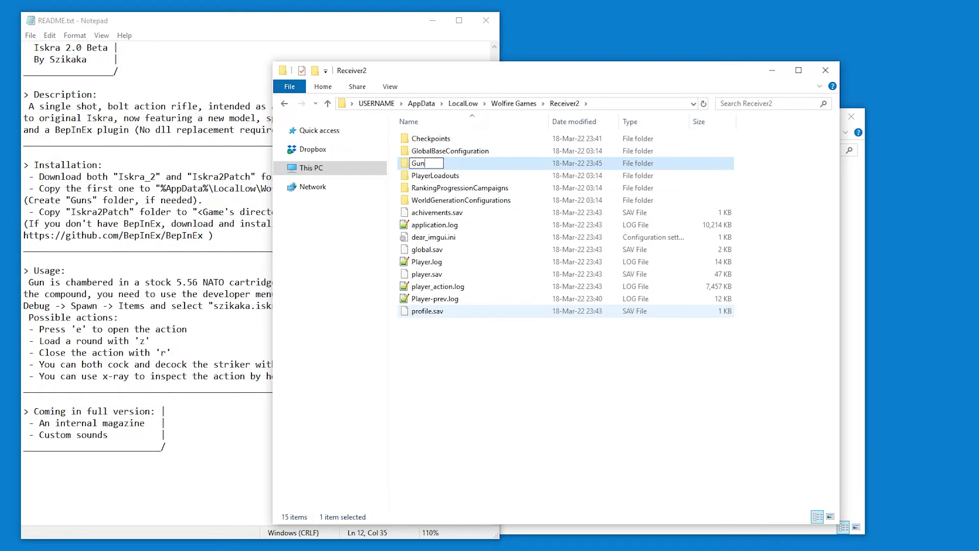
key("Return")
key("Return")
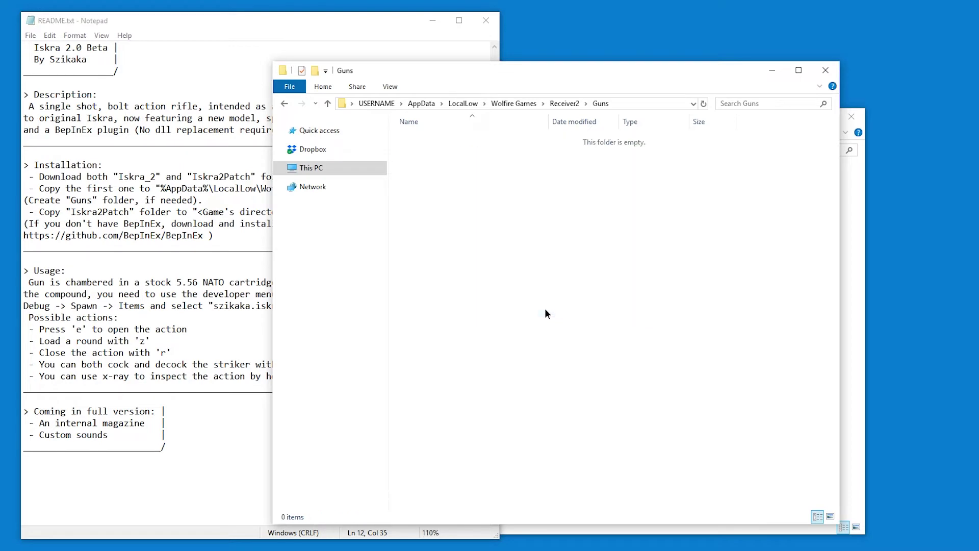
- Copy the Iskra_2 folder from the Iskra 2 beta download into the new Guns folder
left_click(851, 187)
left_click(454, 183)
left_click(507, 73)
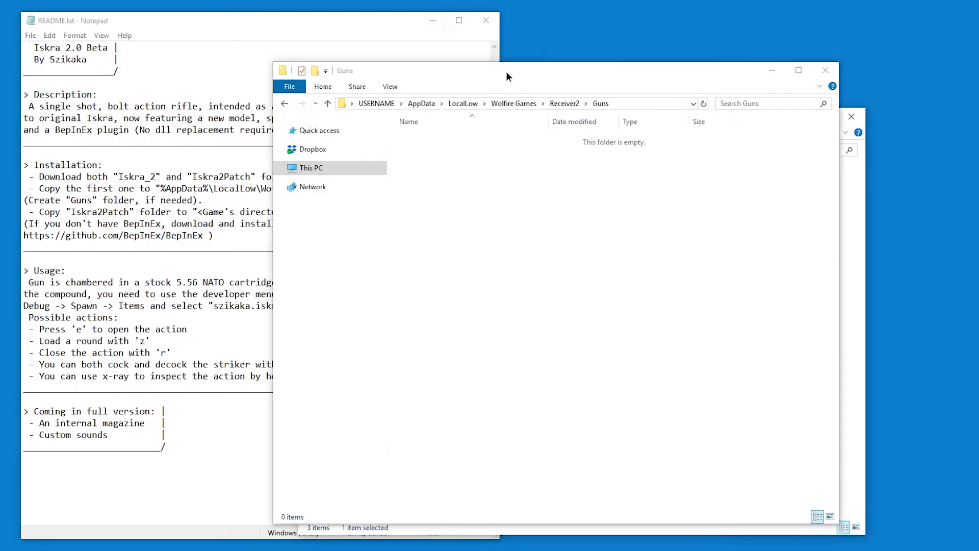
key("ctrl+v")
- Check the README's destination for Iskra2Patch and open the BepInEx\plugins folder in the Receiver 2 game directory
left_click(198, 188)
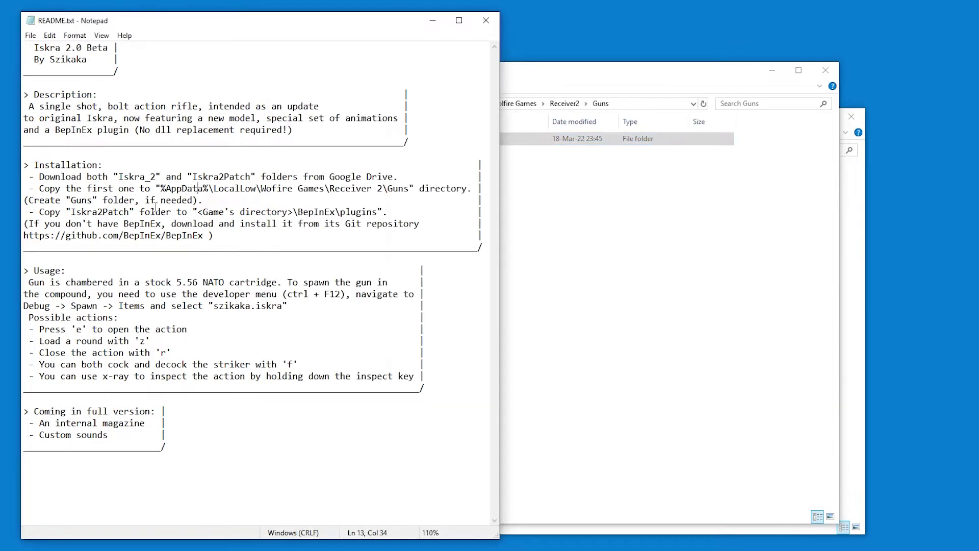
left_click_drag(220, 215, 282, 224)
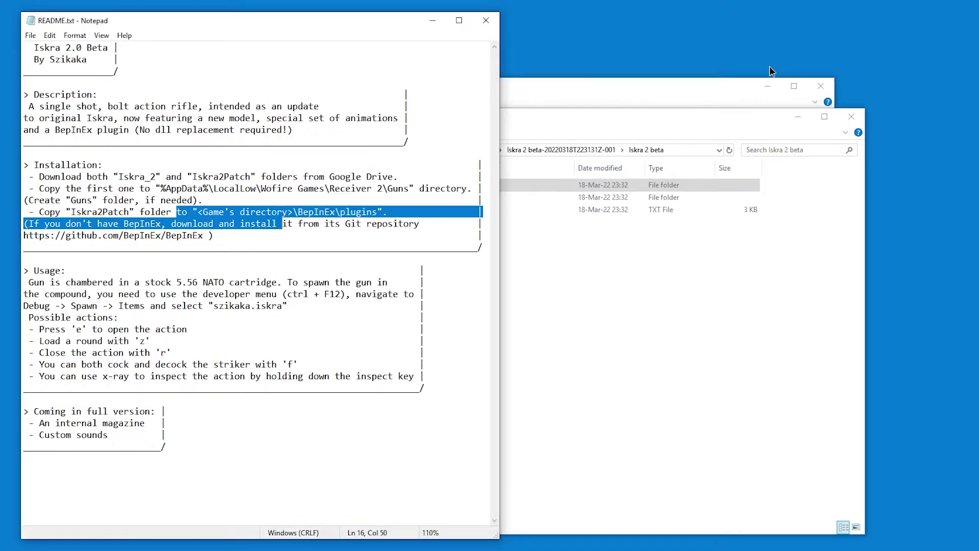
left_click(461, 155)
double_click(438, 155)
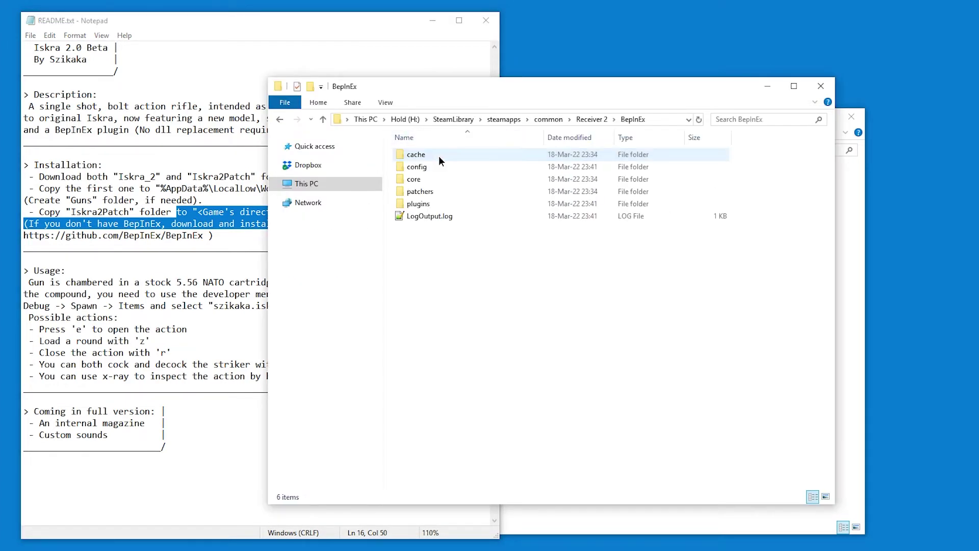
double_click(421, 204)
- Copy the Iskra2Patch folder from the Iskra 2 beta download into the BepInEx\plugins folder
left_click(844, 192)
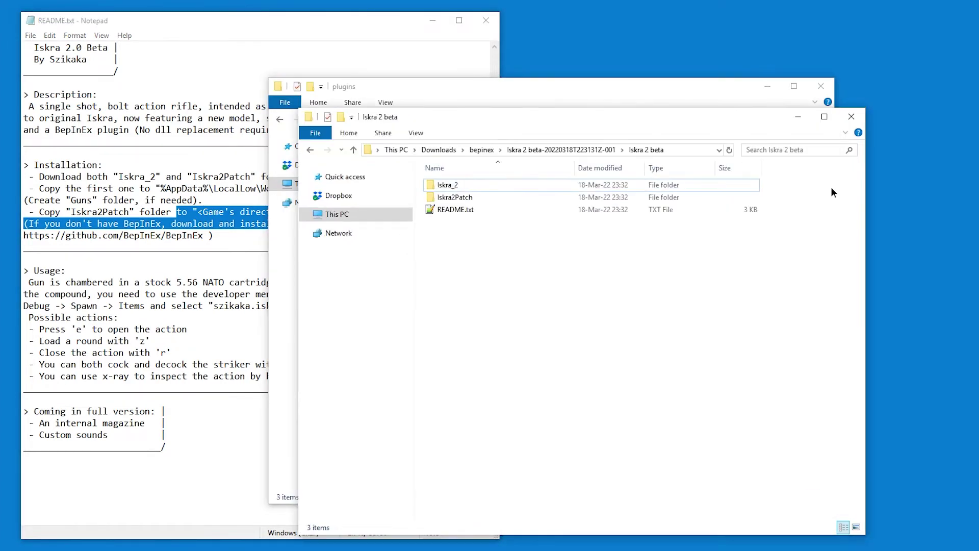
left_click(469, 199)
left_click_drag(498, 117, 635, 146)
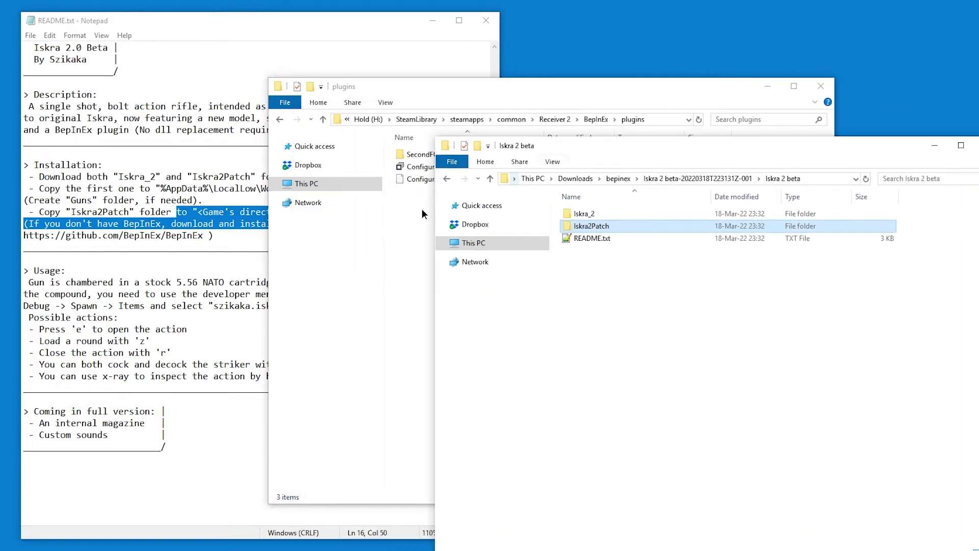
left_click(401, 219)
key("ctrl+v")
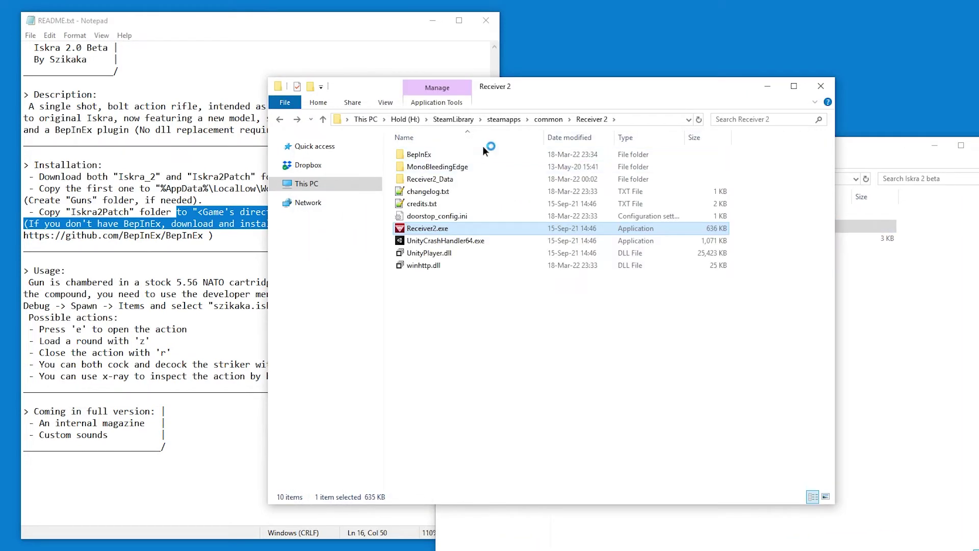
- Launch Receiver2.exe and move through the level, jumping up onto the wooden structure
key("Return")
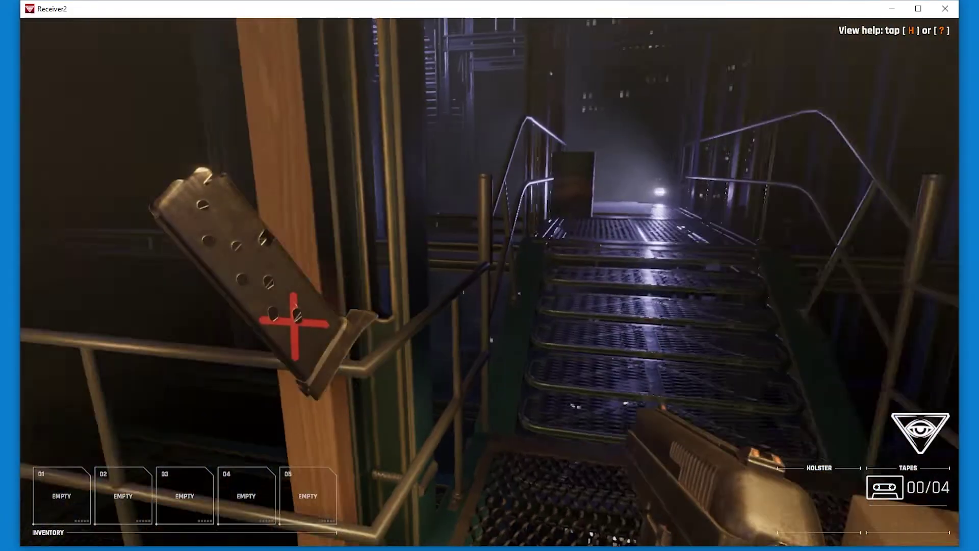
key("w")
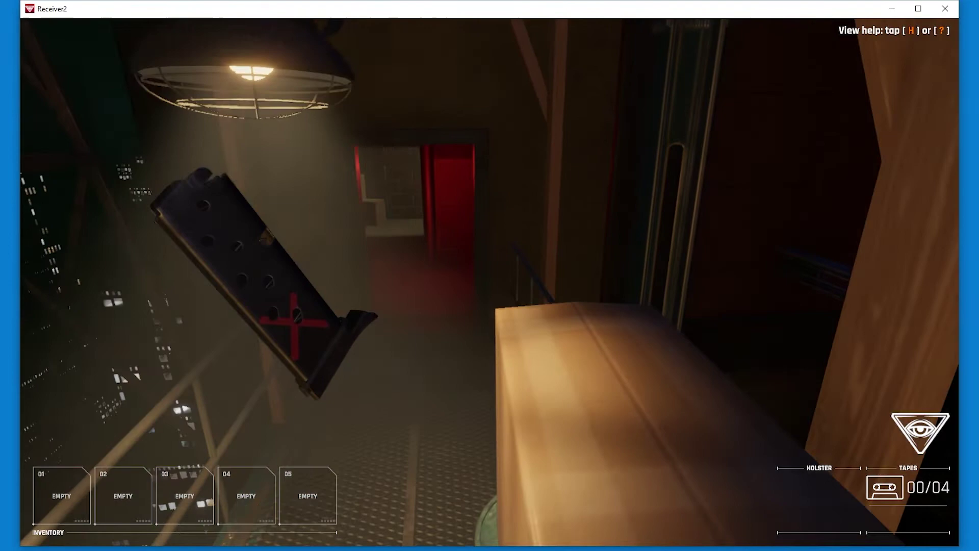
key("space")
key("space")
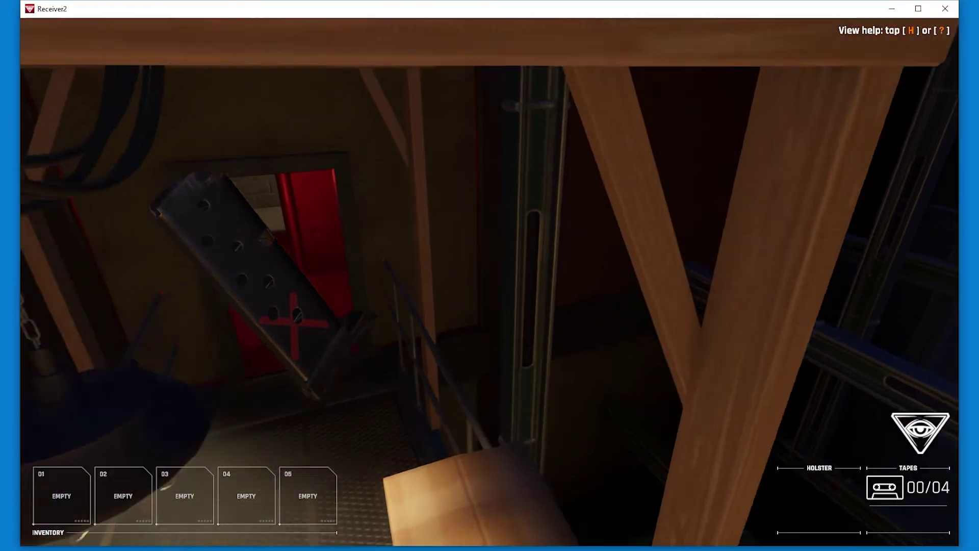
key("space")
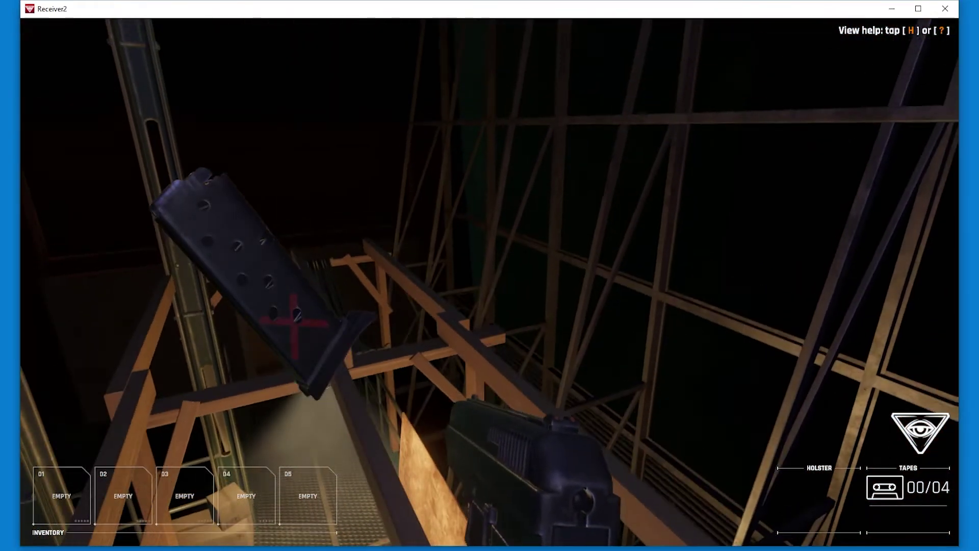
- Pause the game, enable the developer menu and spawn the szikaka.iskra item, filtering the item list with "sz"
key("Escape")
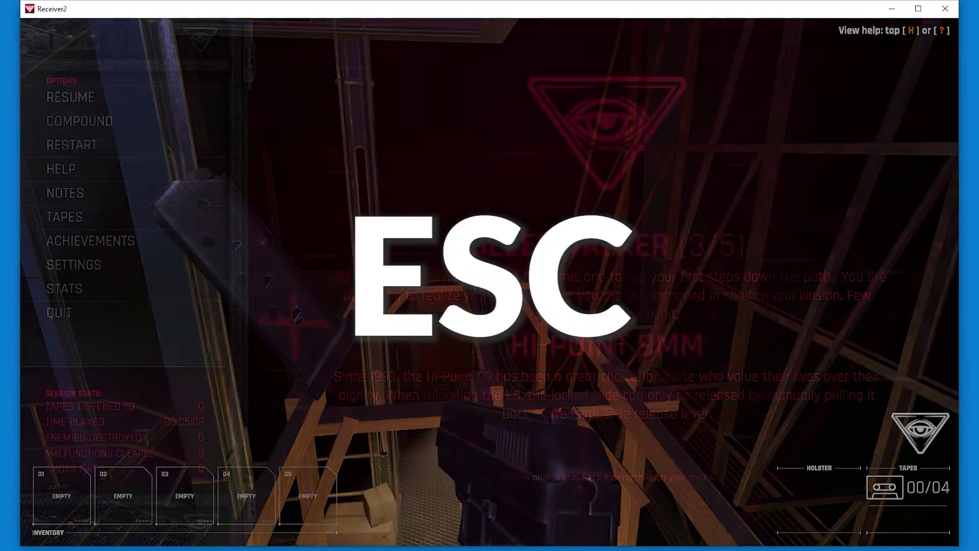
key("ctrl+F12")
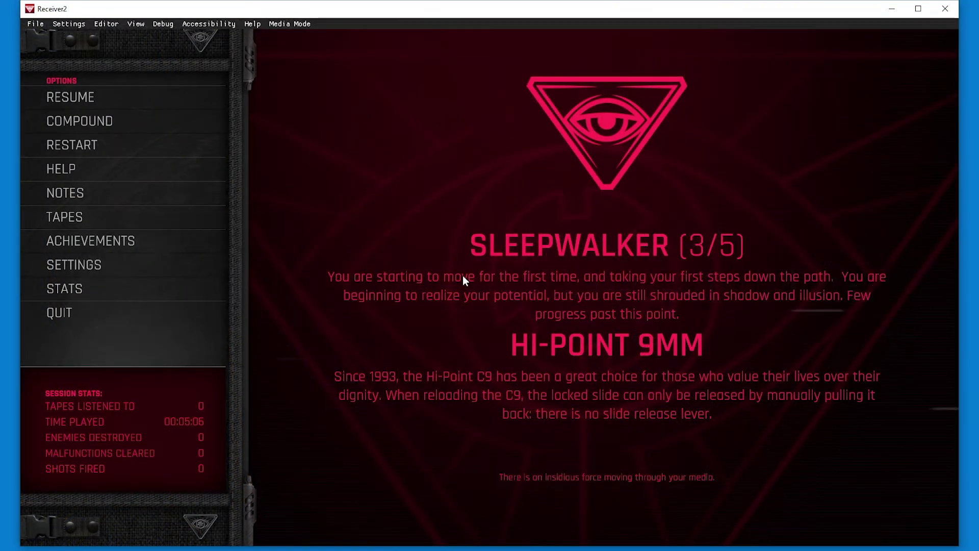
left_click(113, 26)
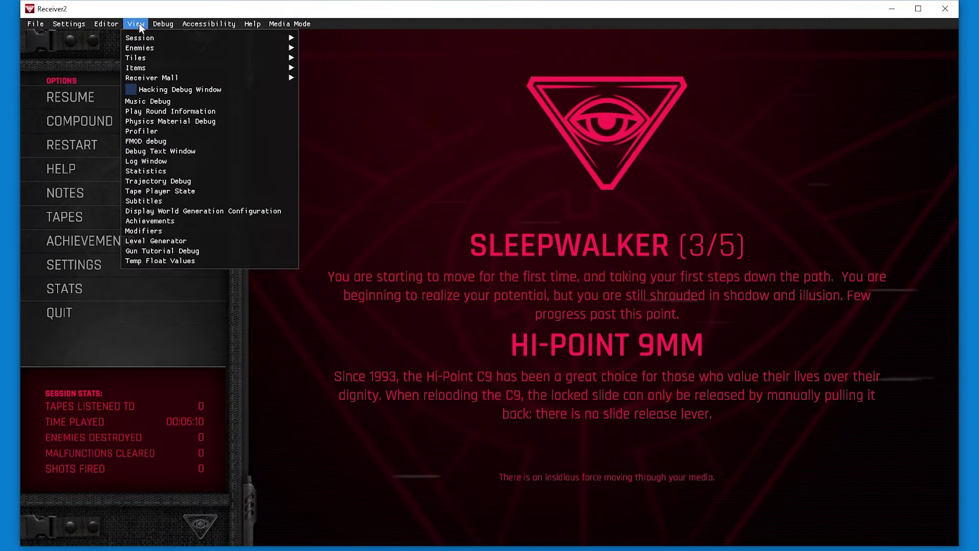
mouse_move(158, 23)
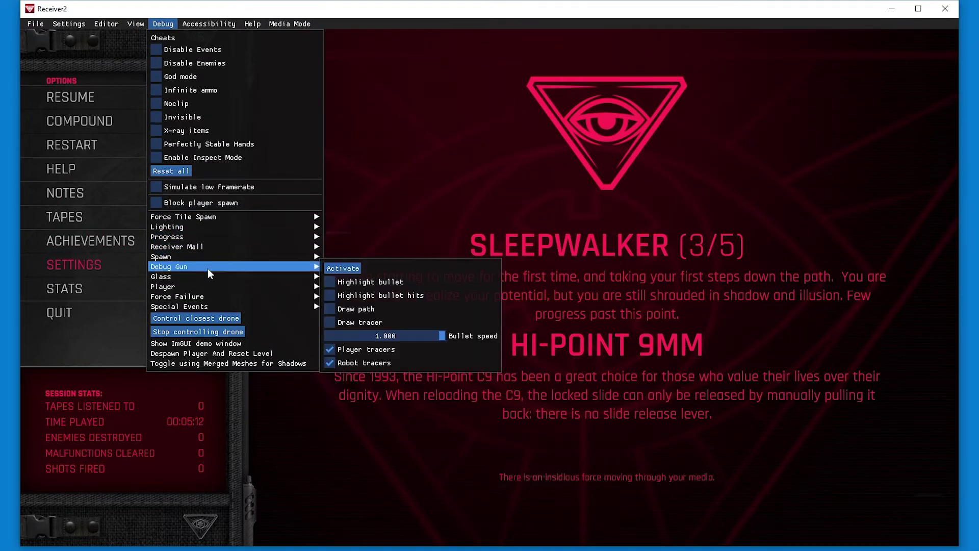
mouse_move(203, 257)
mouse_move(342, 257)
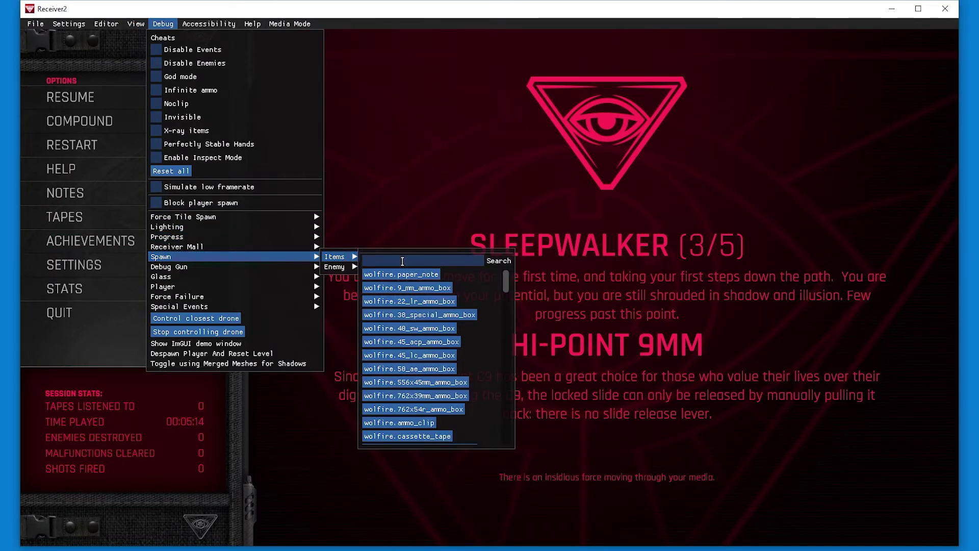
type("sz")
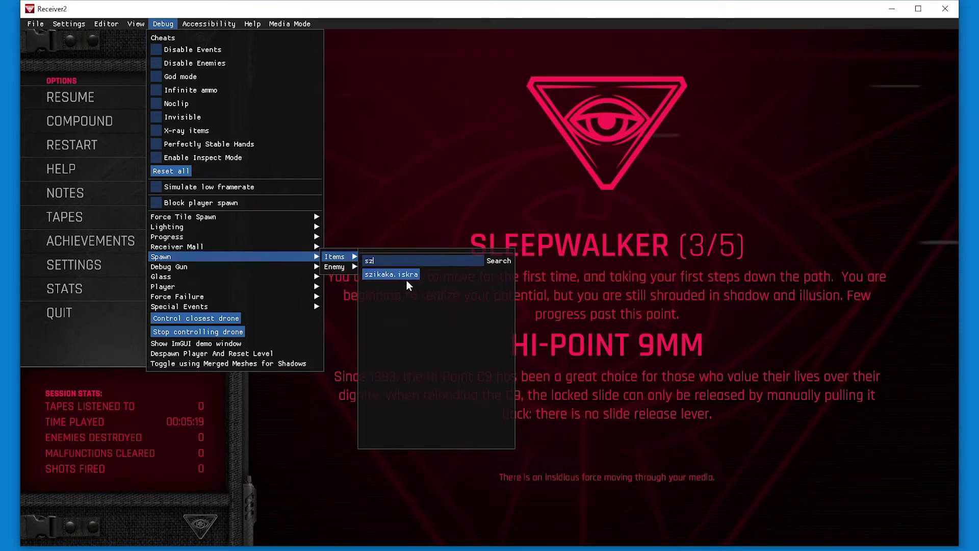
double_click(404, 262)
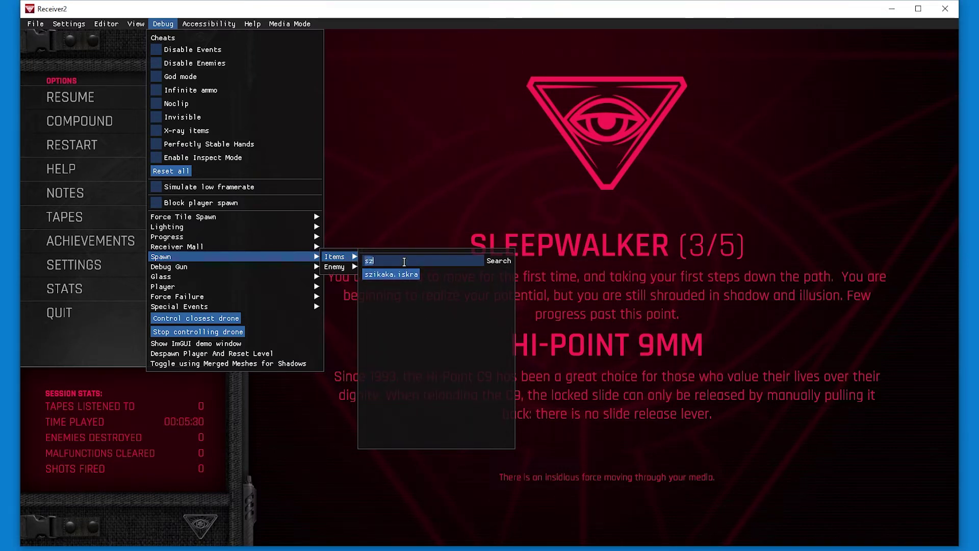
left_click(390, 272)
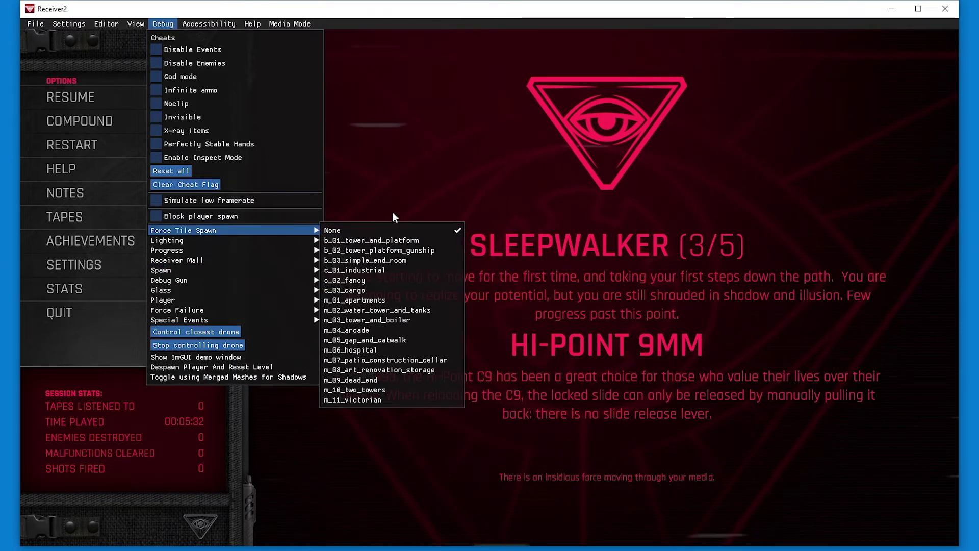
- Return to the game and move up to the spawned Iskra rifle on the metal grating
key("Escape")
key("w")
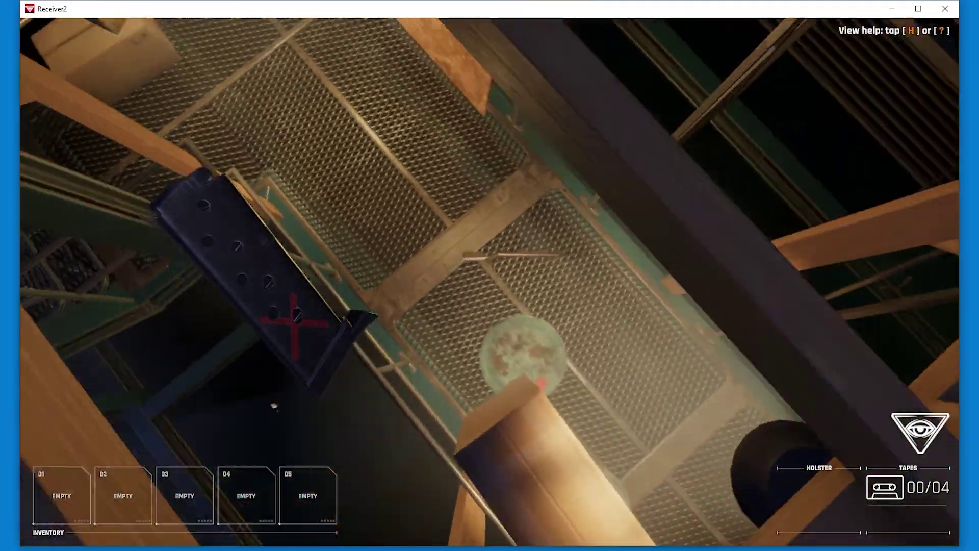
key("w")
key("c")
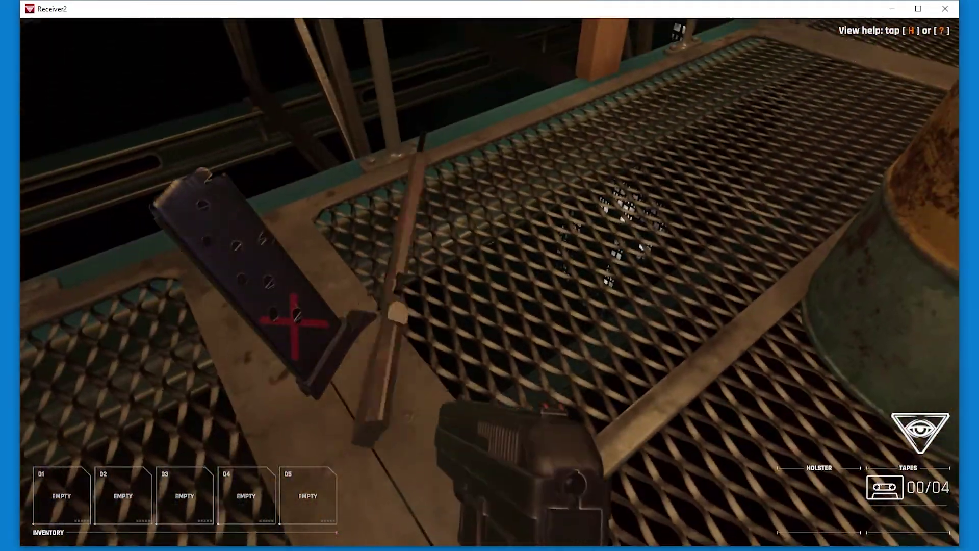
key("w")
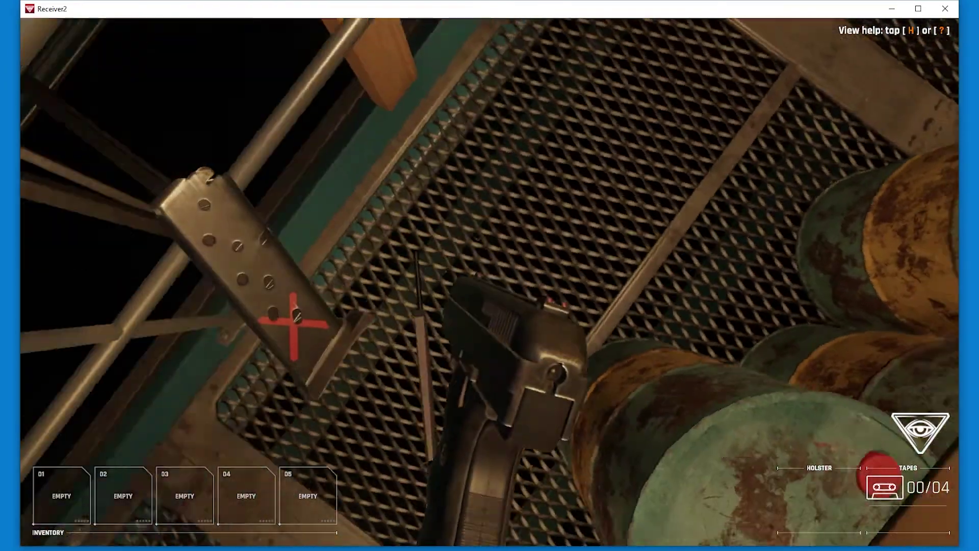
- Pause the game, travel to the Compound, and spawn the szikaka.iskra item there from the debug options
key("Escape")
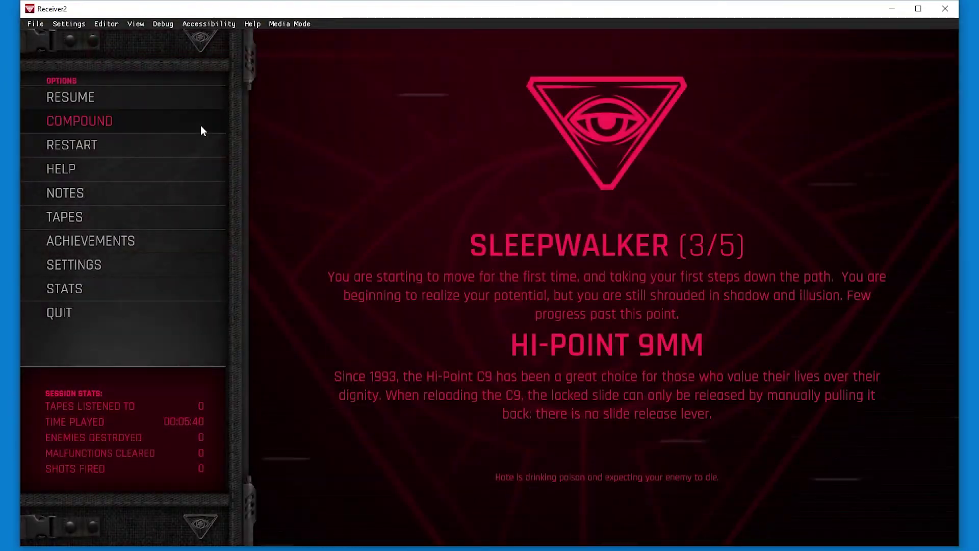
left_click(91, 121)
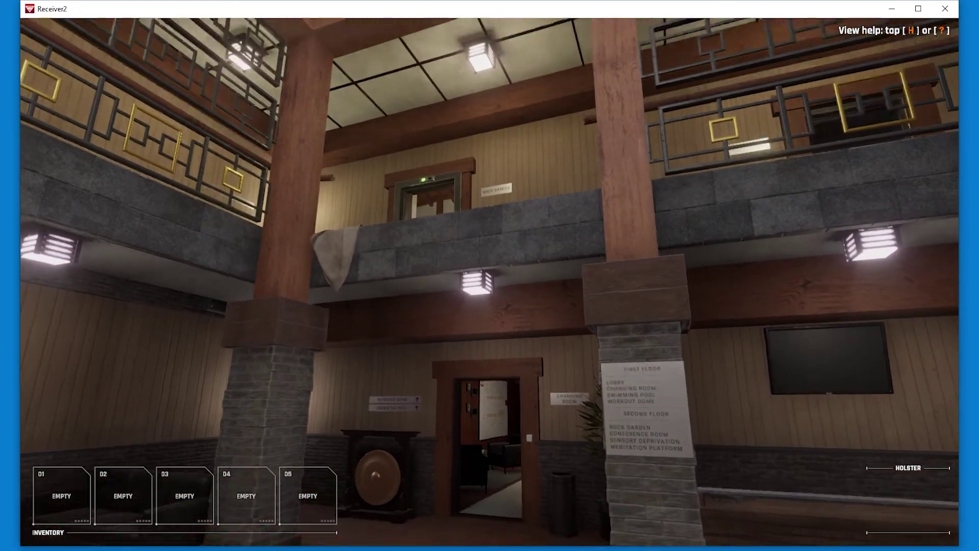
key("Escape")
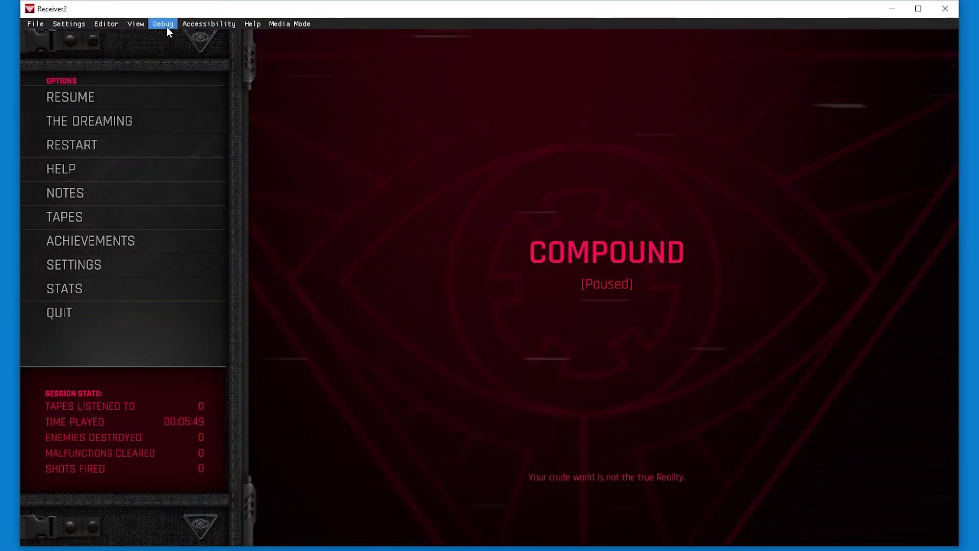
left_click(165, 25)
mouse_move(222, 248)
mouse_move(351, 255)
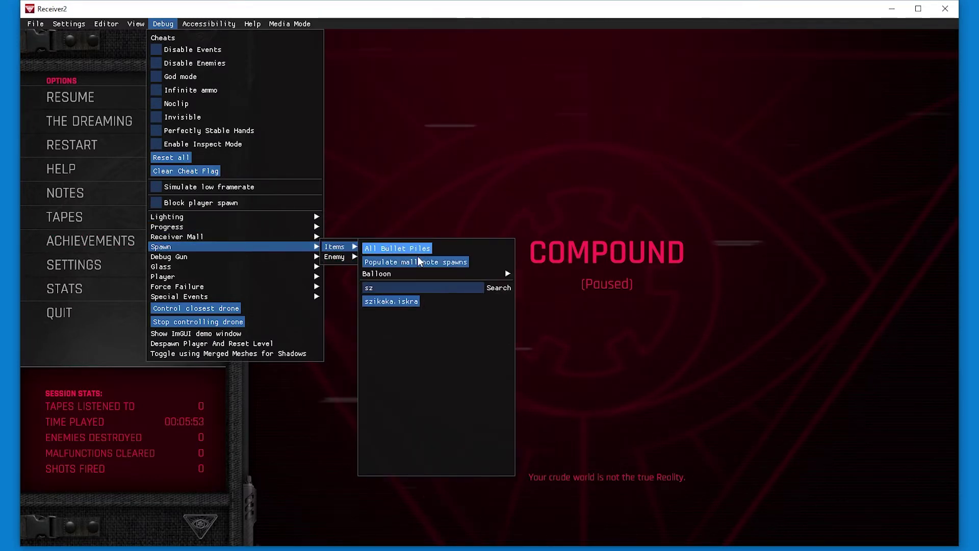
left_click(391, 301)
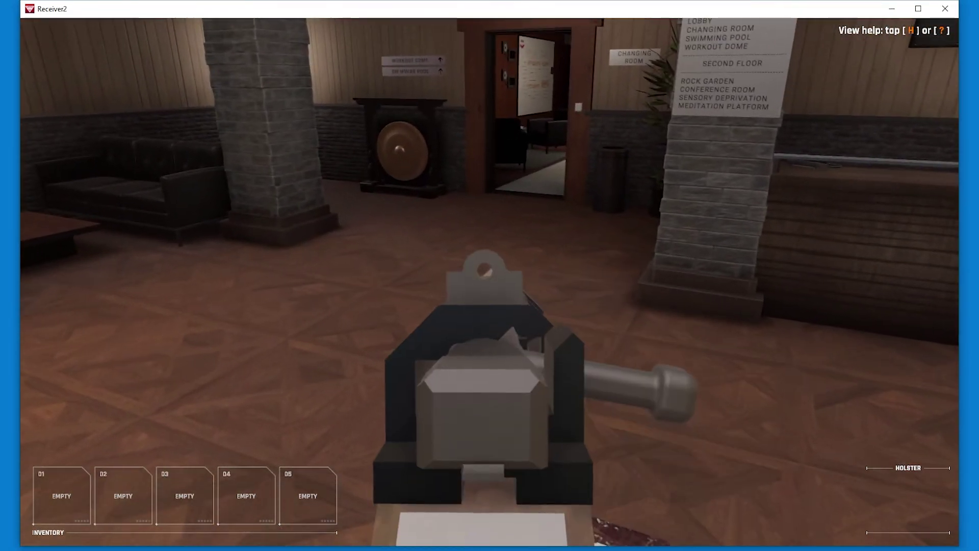
- Try out the Iskra rifle's bolt handling in the Compound lobby
key("r")
key("q")
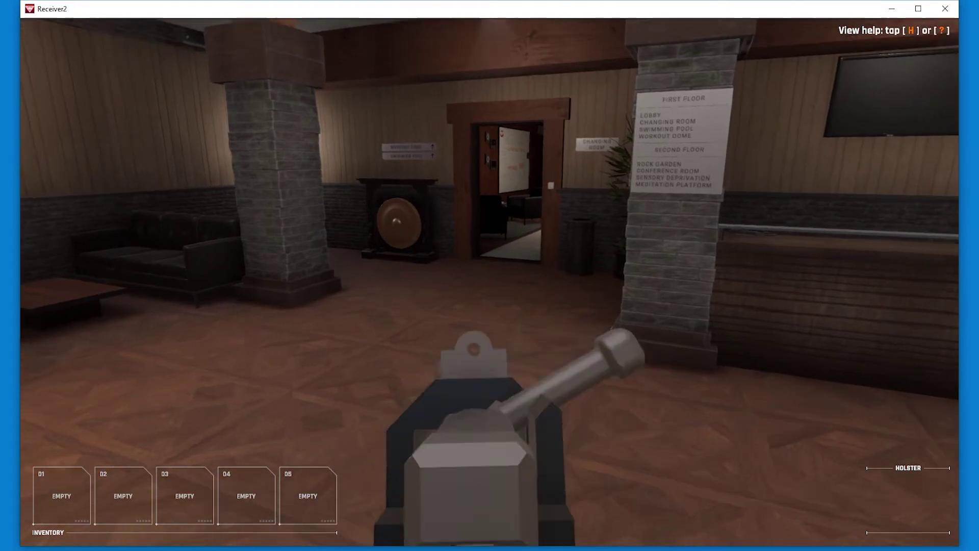
key("q")
key("q")
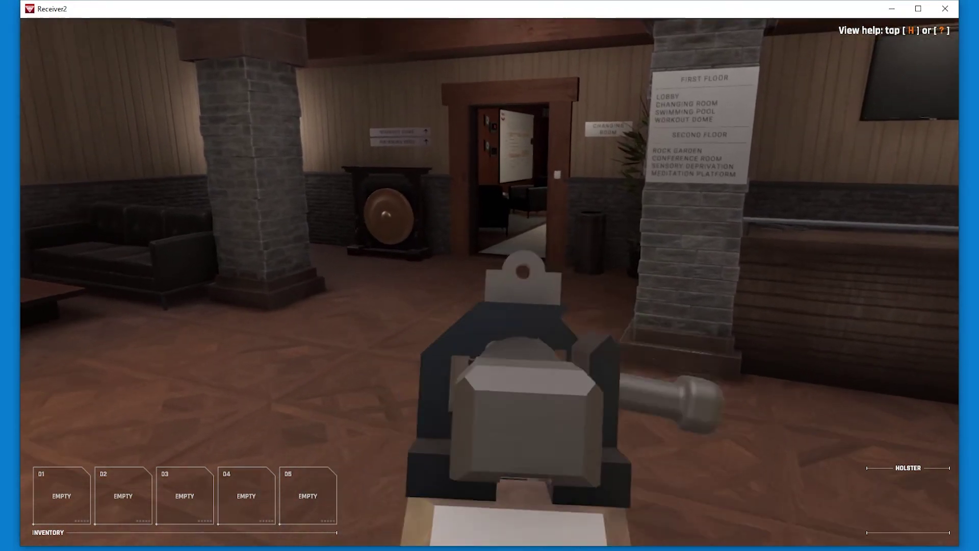
- Pause the game, fill the player's ammo with the debug options, and return to the lobby
key("Escape")
left_click(163, 24)
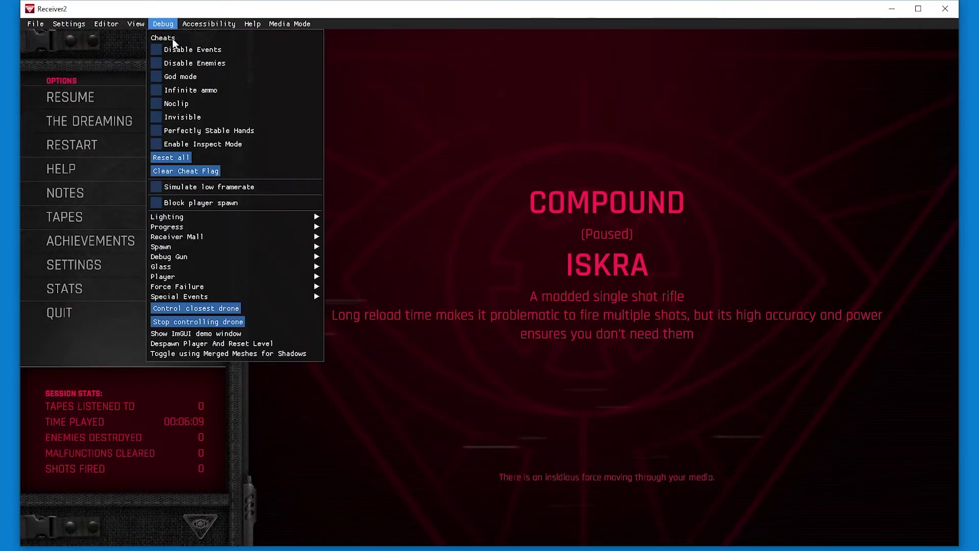
mouse_move(184, 277)
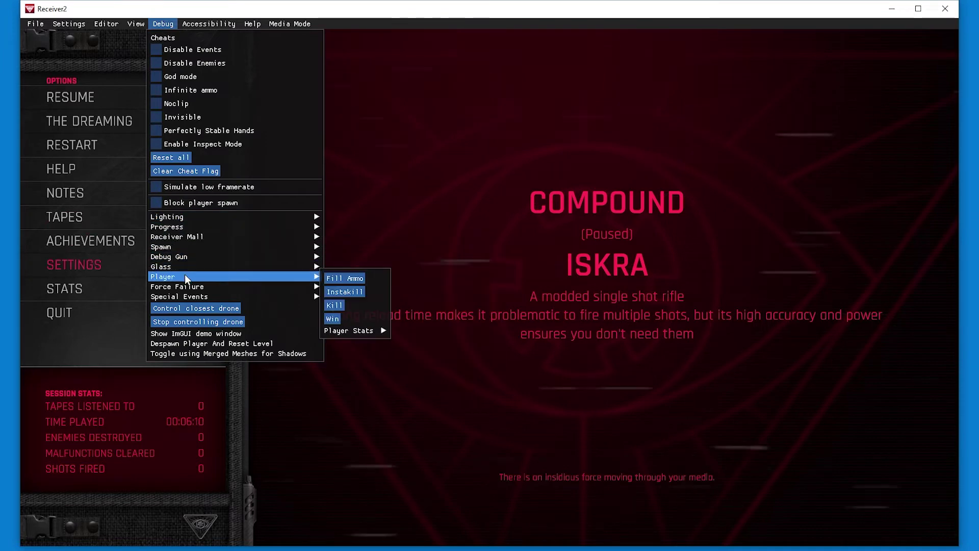
left_click(357, 282)
key("Escape")
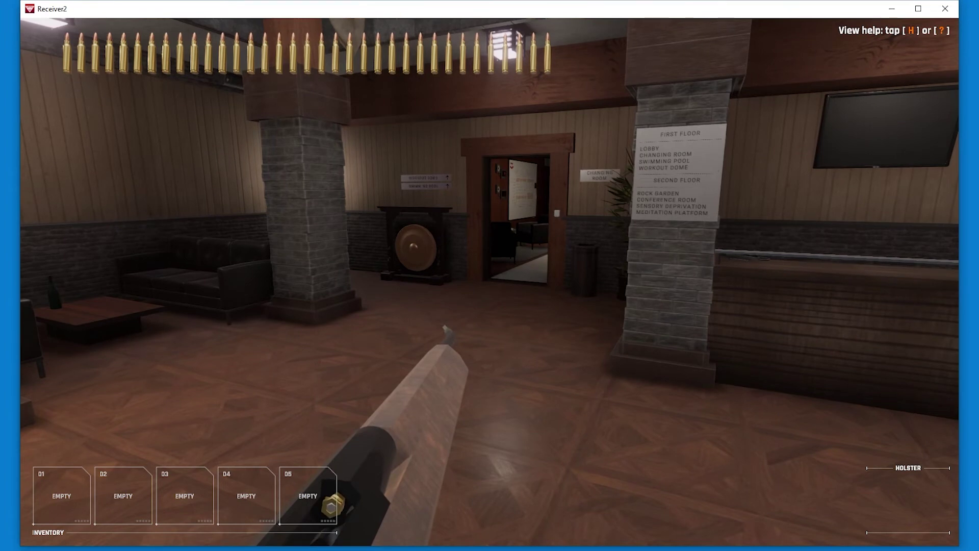
- Load rounds into the Iskra and cycle its bolt repeatedly while aiming and firing in the lobby
key("q")
key("q")
key("q")
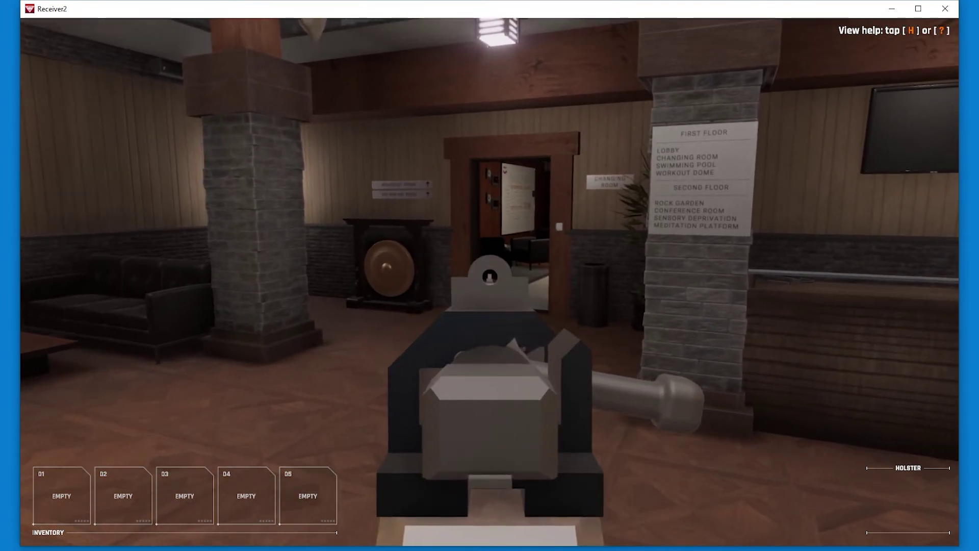
key("q")
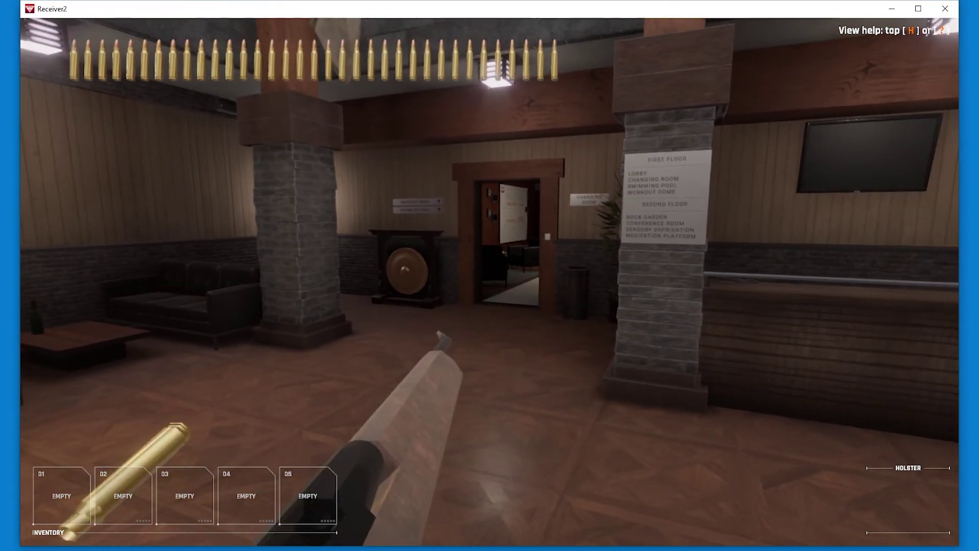
key("q")
key("q")
key("r")
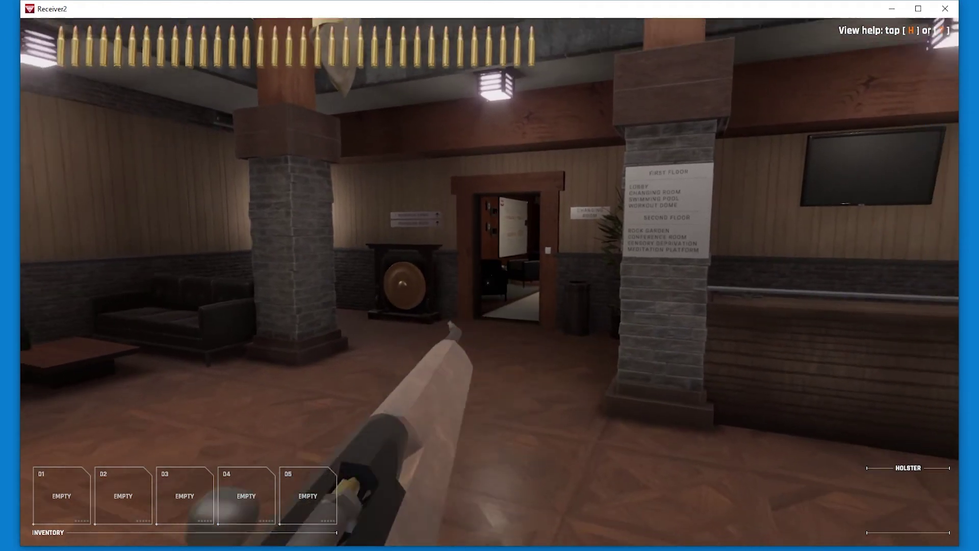
key("q")
key("q")
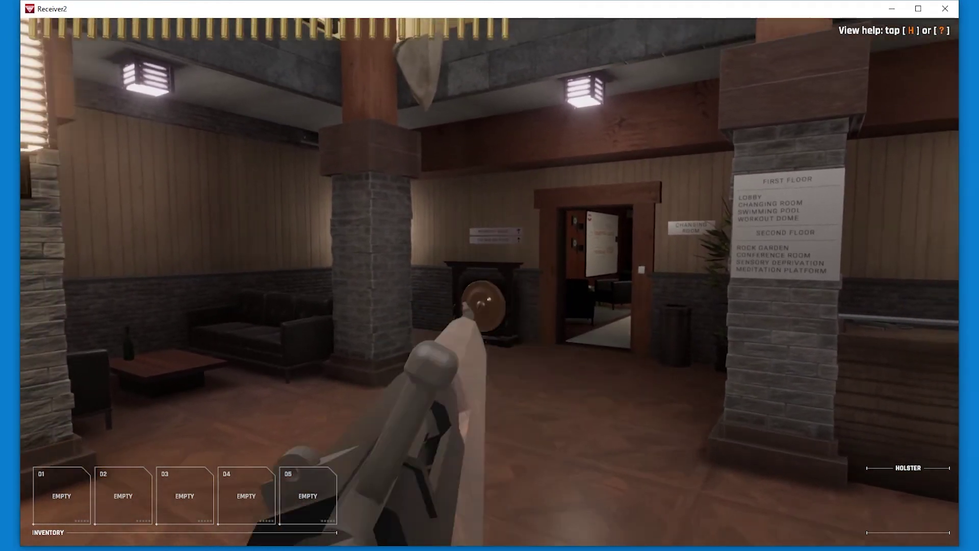
key("z")
key("q")
key("t")
key("q")
key("r")
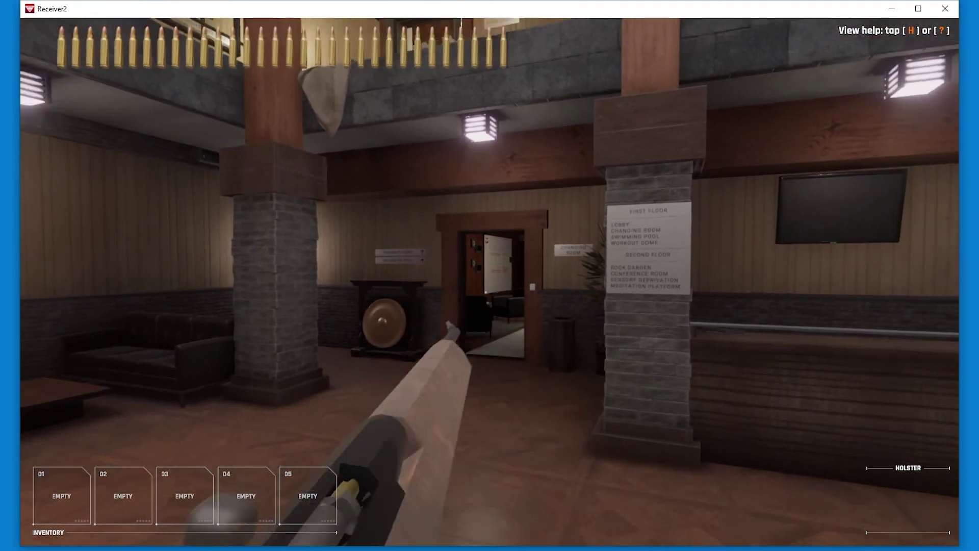
key("q")
- Walk from the lobby to the shooting range and step into a booth with the Iskra
key("w")
key("grave")
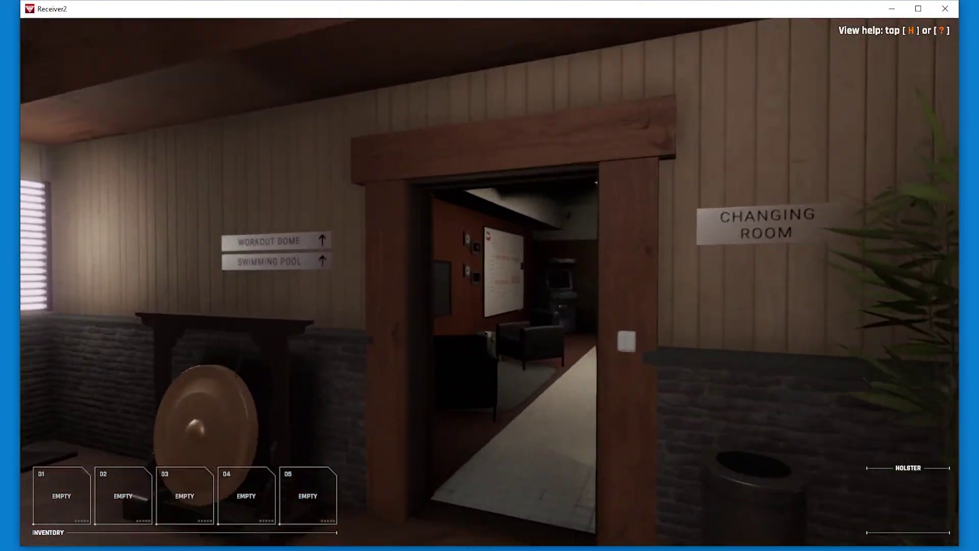
key("w")
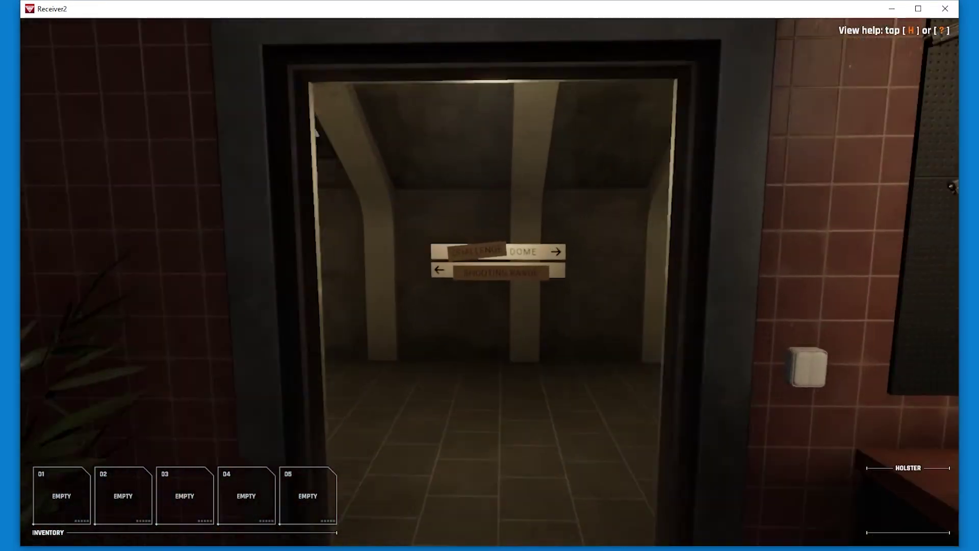
key("w")
key("q")
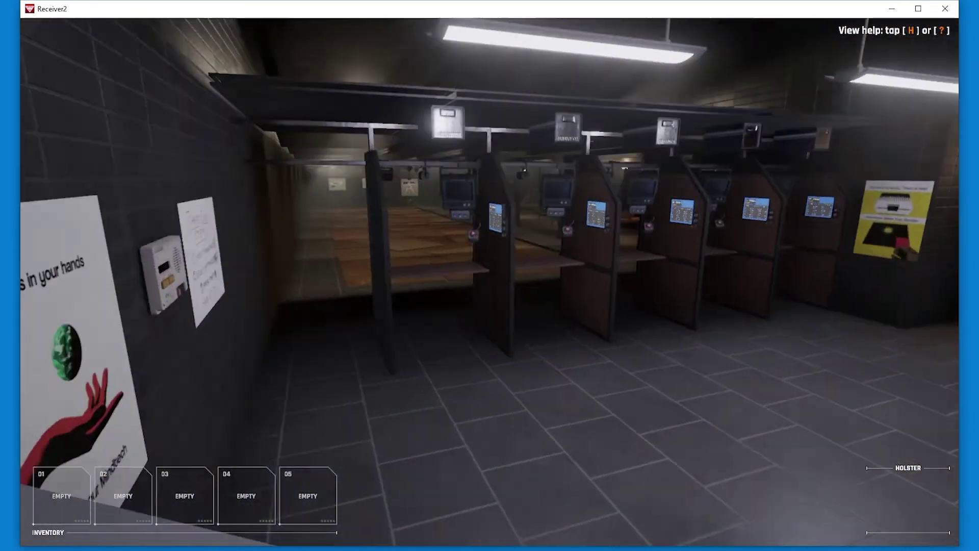
key("w")
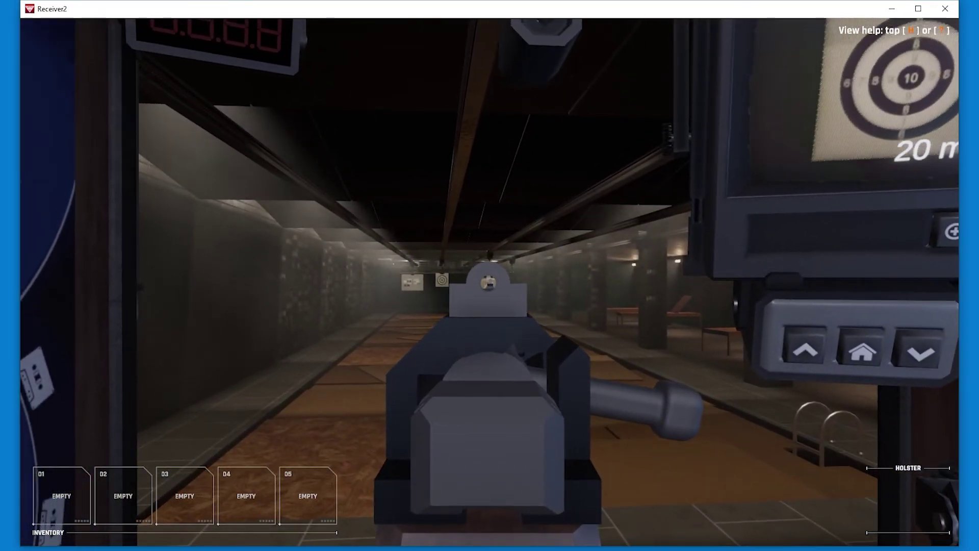
- Aim through the Iskra's sights at the range targets, and move back out along the booths
key("shift")
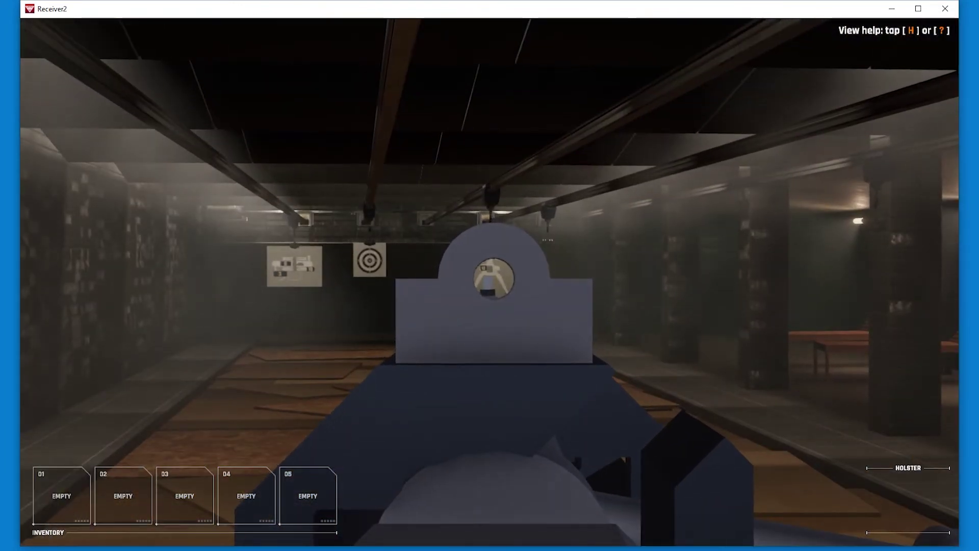
key("s")
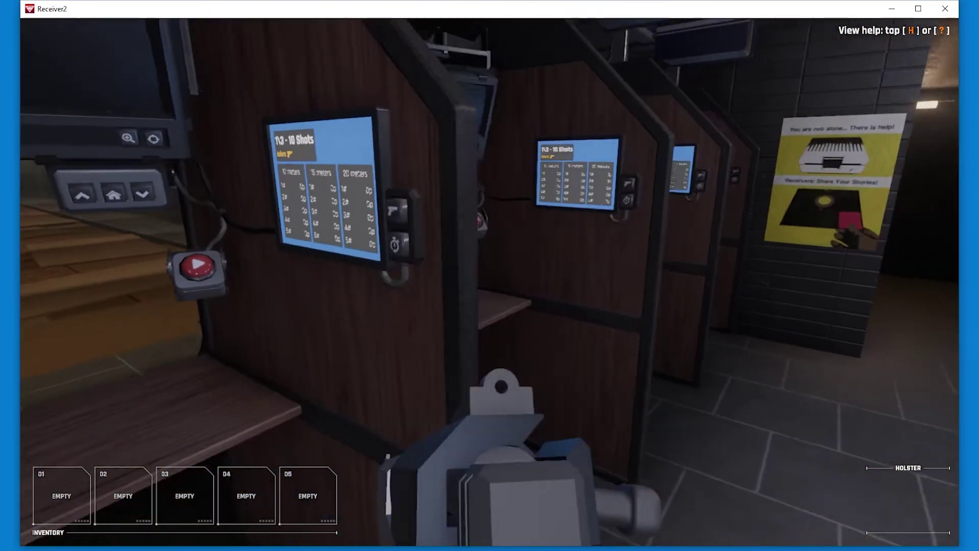
key("w")
key("z")
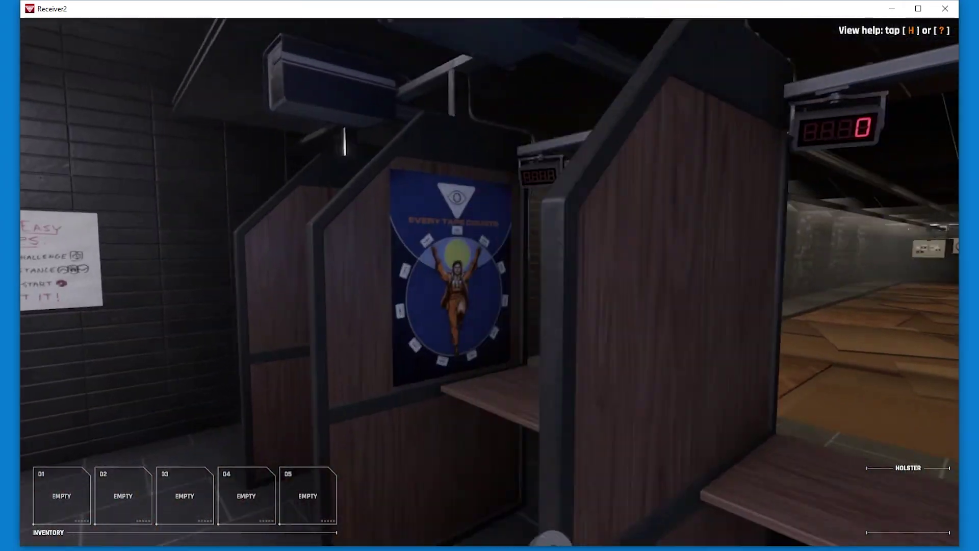
- Pause the game and quit it, confirming the exit
key("Escape")
left_click(84, 314)
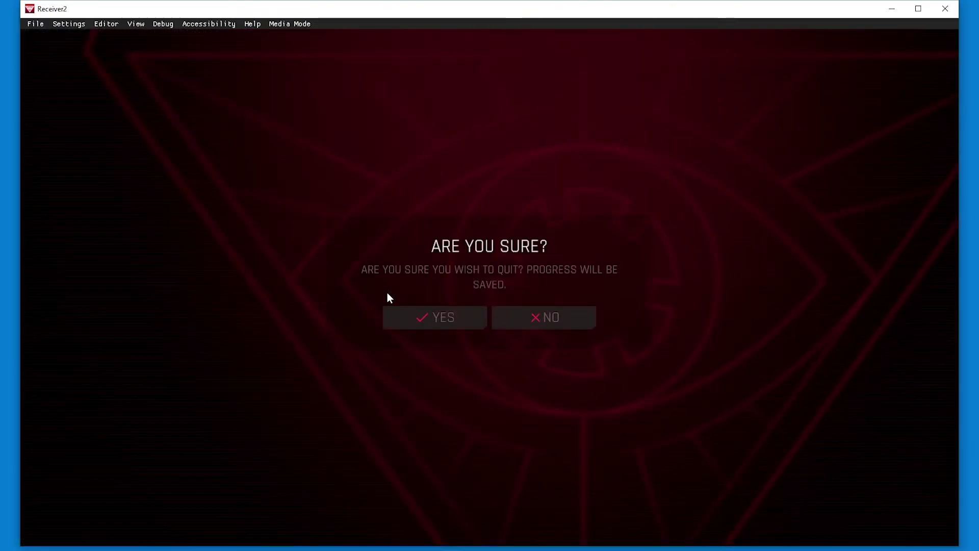
left_click(442, 317)
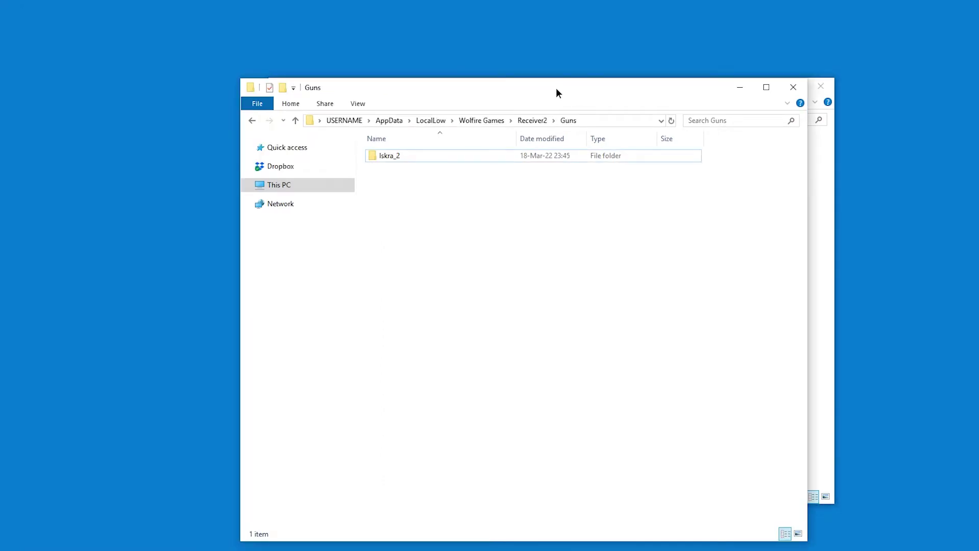
- Look at StandardIskra2Loadout.json in the Iskra_2 gun's PlayerLoadouts folder, and close that folder window
left_click_drag(556, 87, 540, 90)
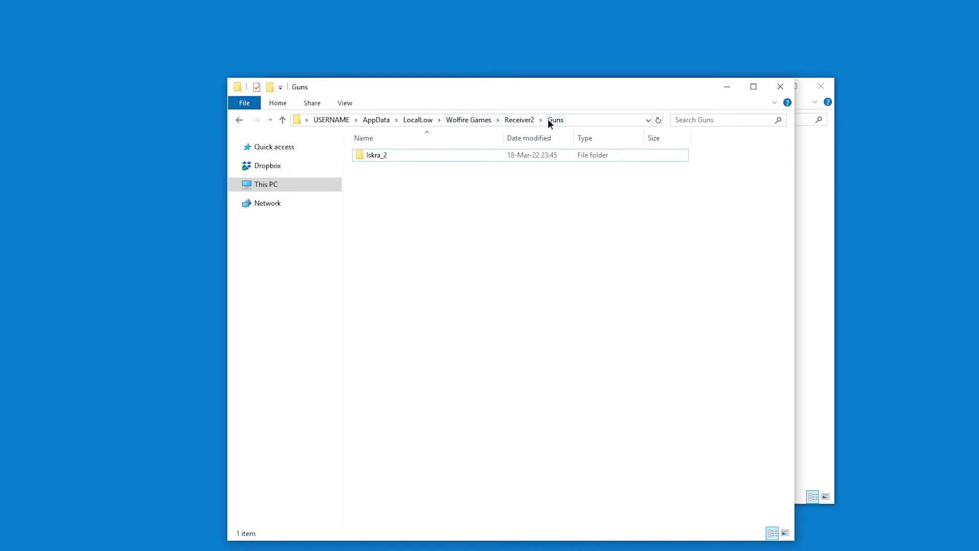
double_click(384, 154)
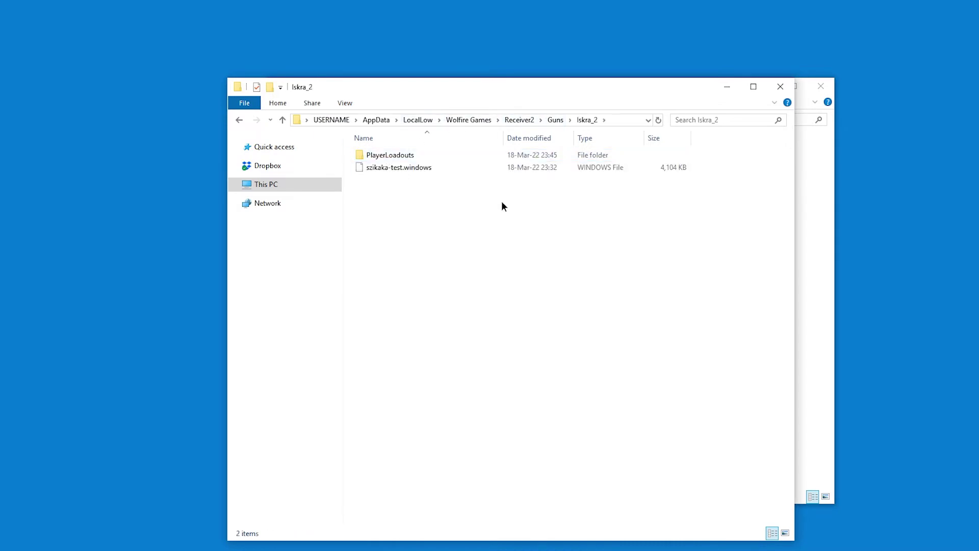
double_click(403, 157)
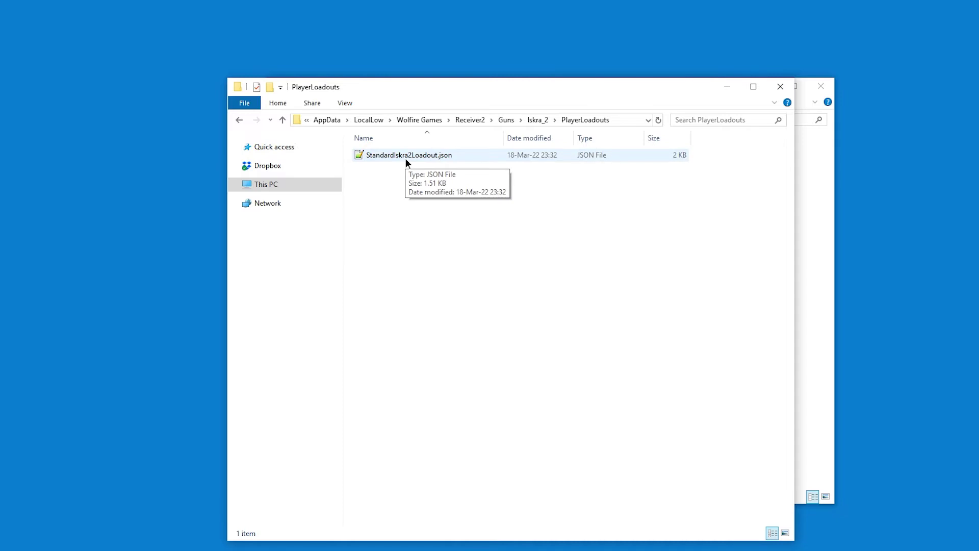
left_click(405, 158)
left_click(423, 173)
left_click(382, 158)
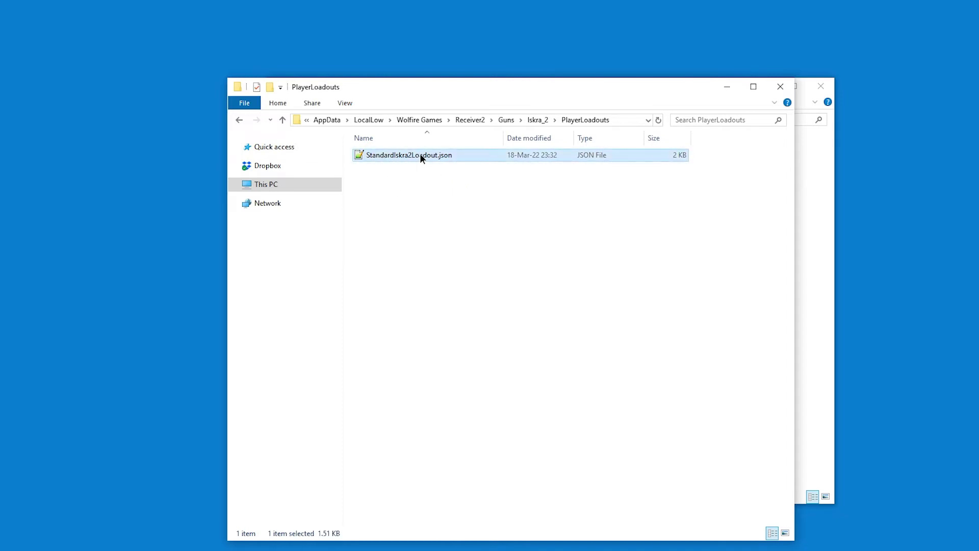
left_click(436, 158)
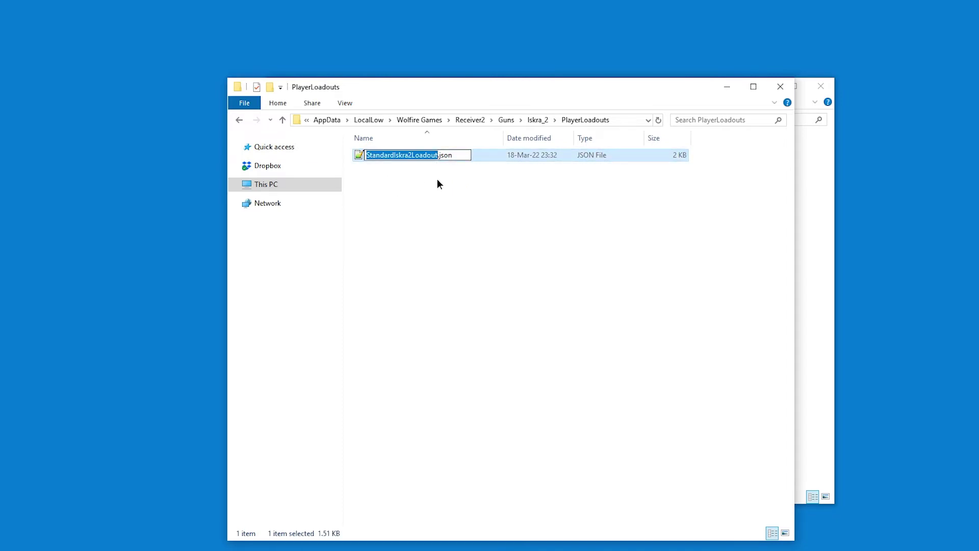
left_click(442, 180)
key("alt+F4")
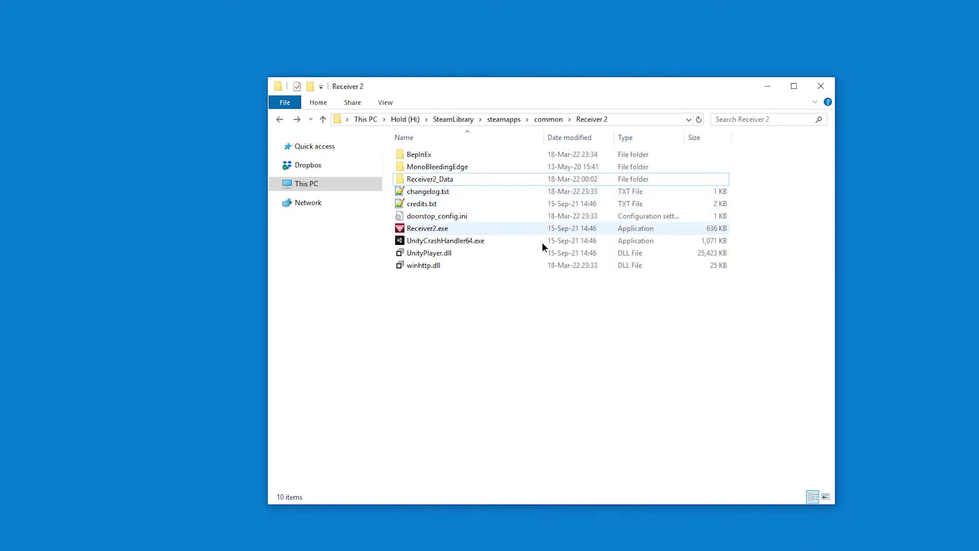
- Open the WorldGenerationConfigurations folder inside Receiver2_Data\StreamingAssets of the Receiver 2 game folder
double_click(446, 179)
double_click(451, 189)
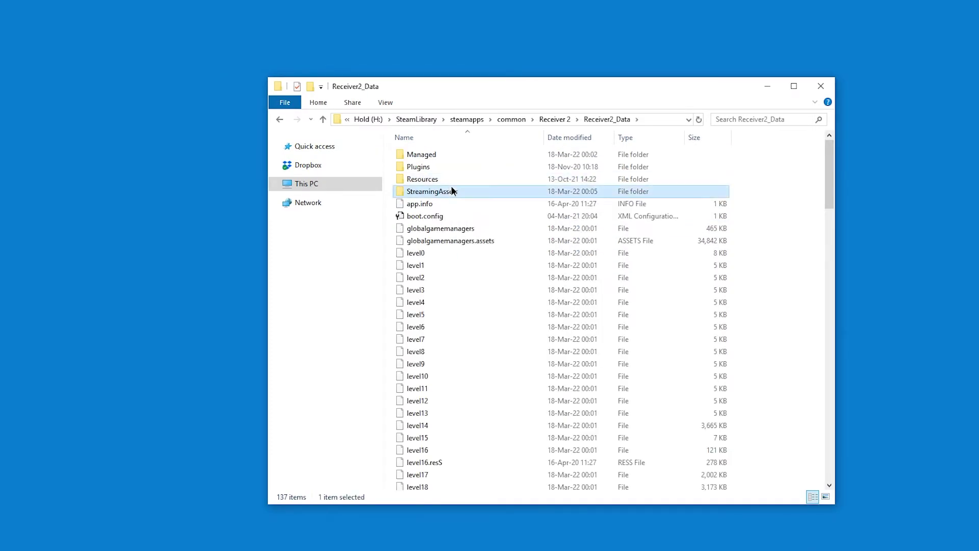
left_click(535, 266)
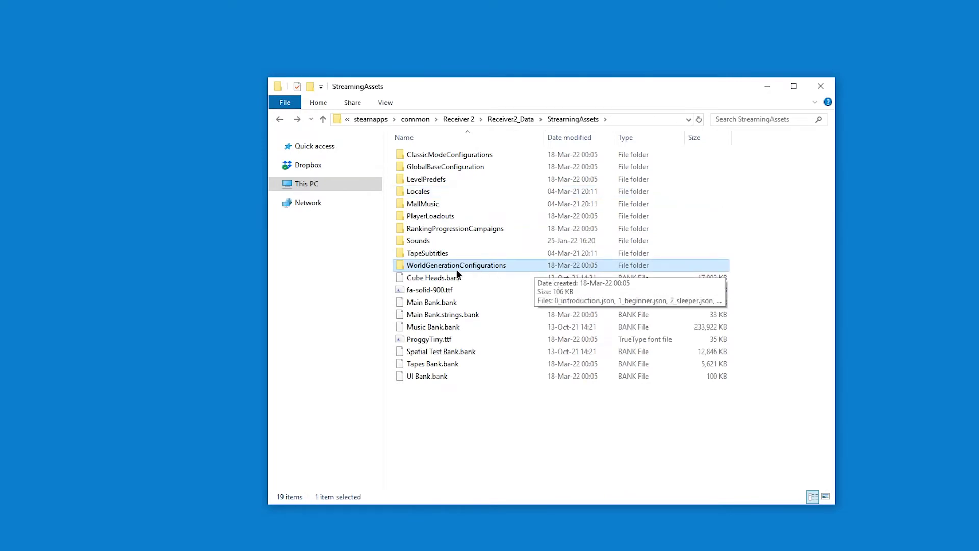
double_click(503, 267)
- Duplicate 1_beginner.json in the WorldGenerationConfigurations folder and rename the copy 1_beginner_iskra.json
left_click(441, 167)
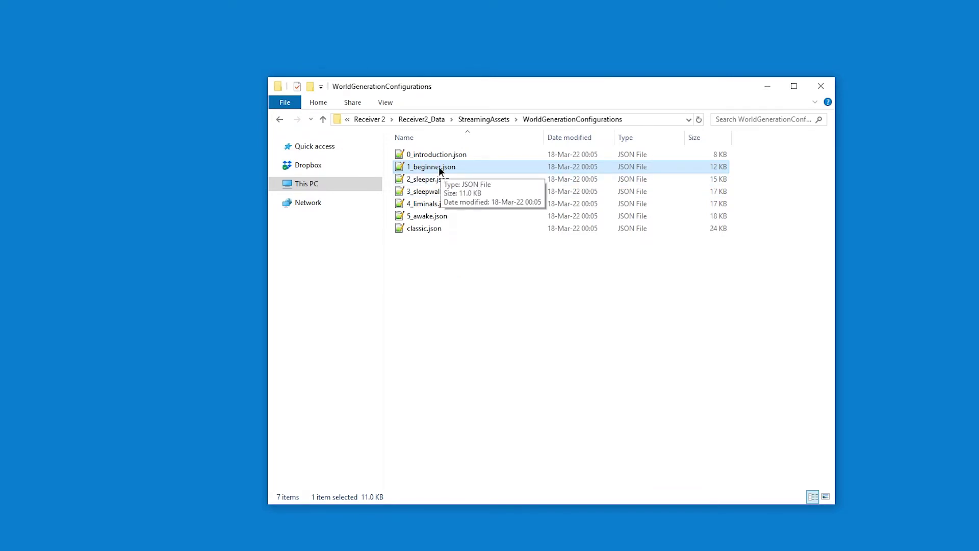
left_click_drag(439, 166, 437, 286)
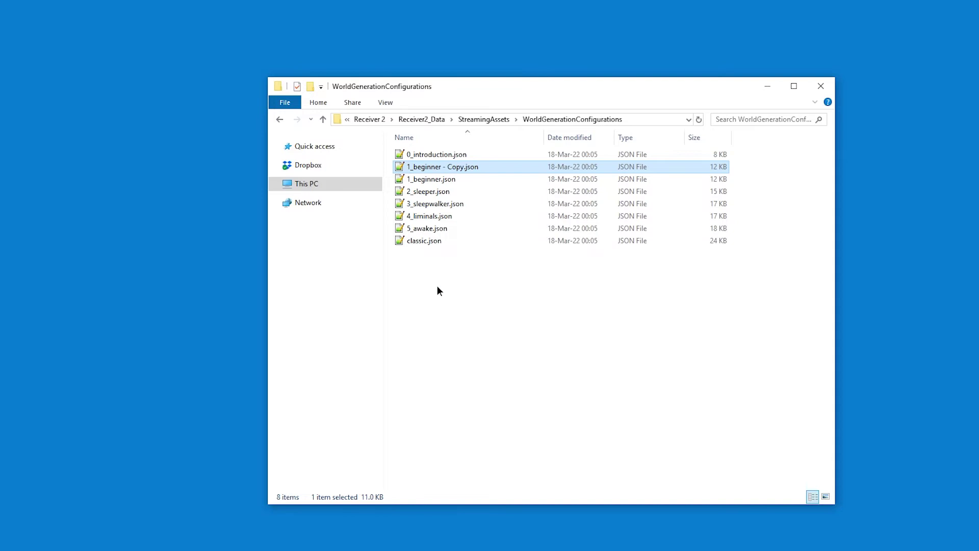
left_click(448, 166)
key("Right")
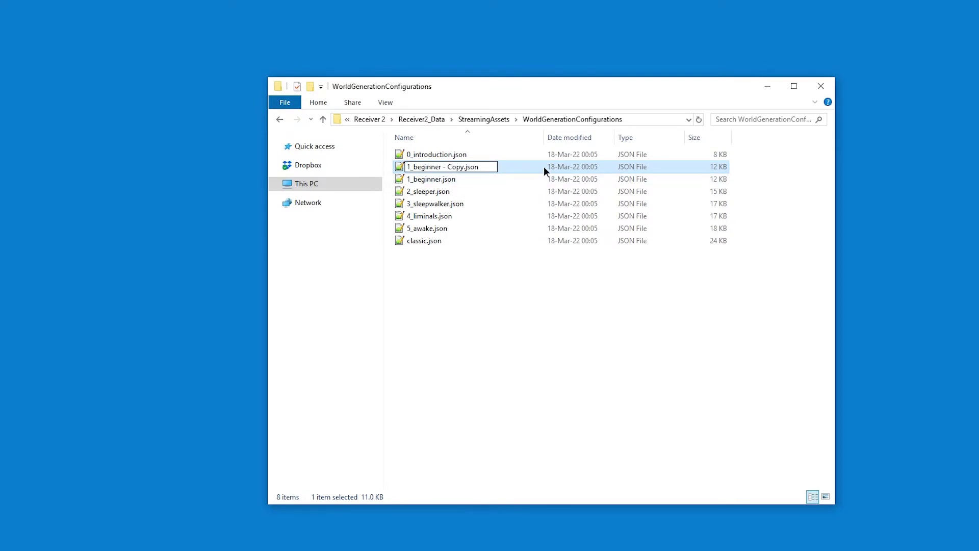
key("BackSpace")
key("BackSpace")
key("BackSpace")
key("BackSpace")
key("BackSpace")
key("BackSpace")
key("BackSpace")
type("_iskra")
key("Return")
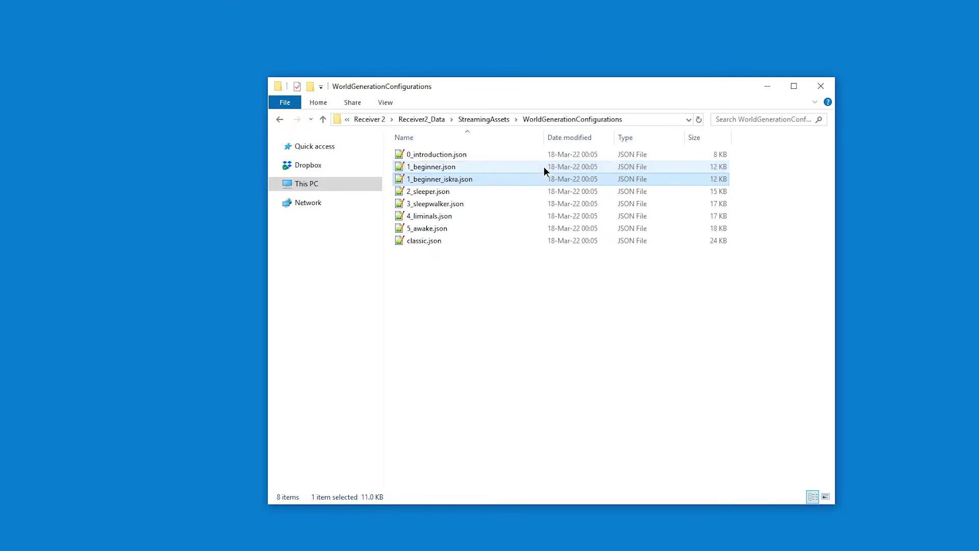
- Open 1_beginner_iskra.json in Notepad and replace the first loadout name, RandomizedM10Loadout, with the copied StandardIskra2Loadout
right_click(446, 182)
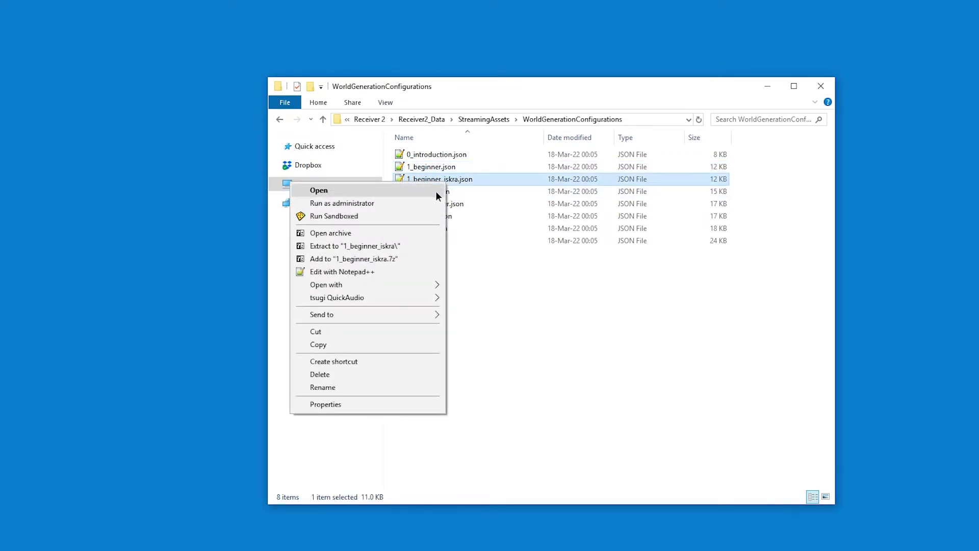
mouse_move(408, 285)
left_click(503, 301)
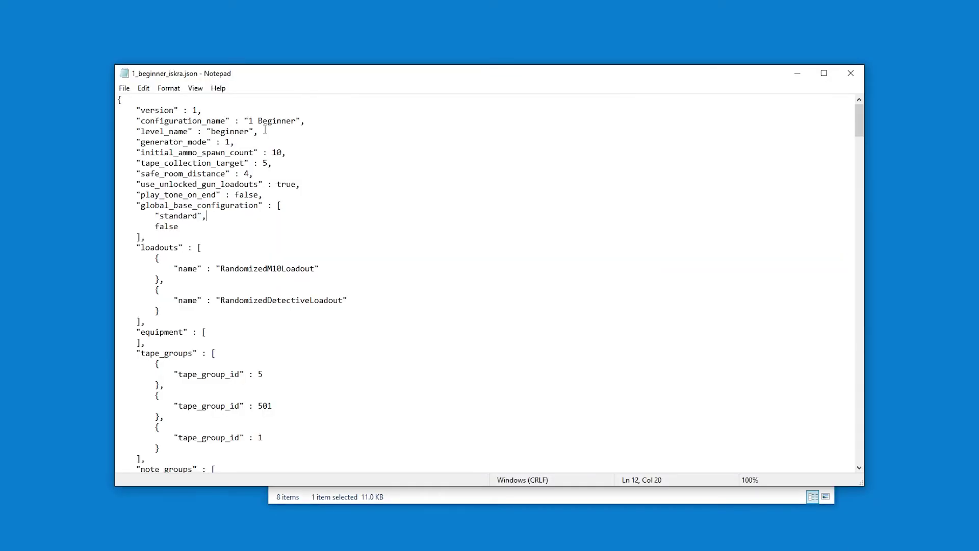
double_click(254, 267)
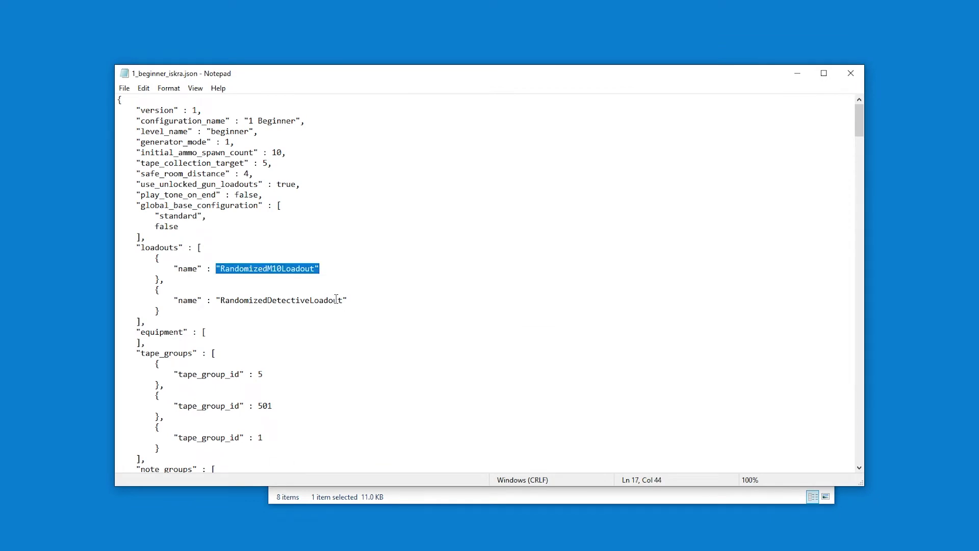
key("ctrl+v")
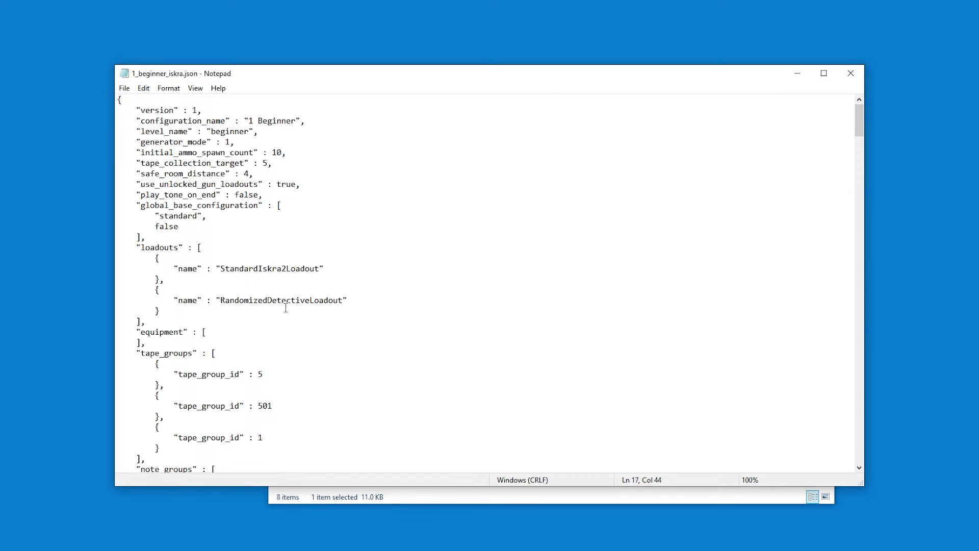
- Delete the RandomizedDetectiveLoadout entry and the comma before it from the loadouts list, save the file and close it
left_click_drag(255, 307, 249, 286)
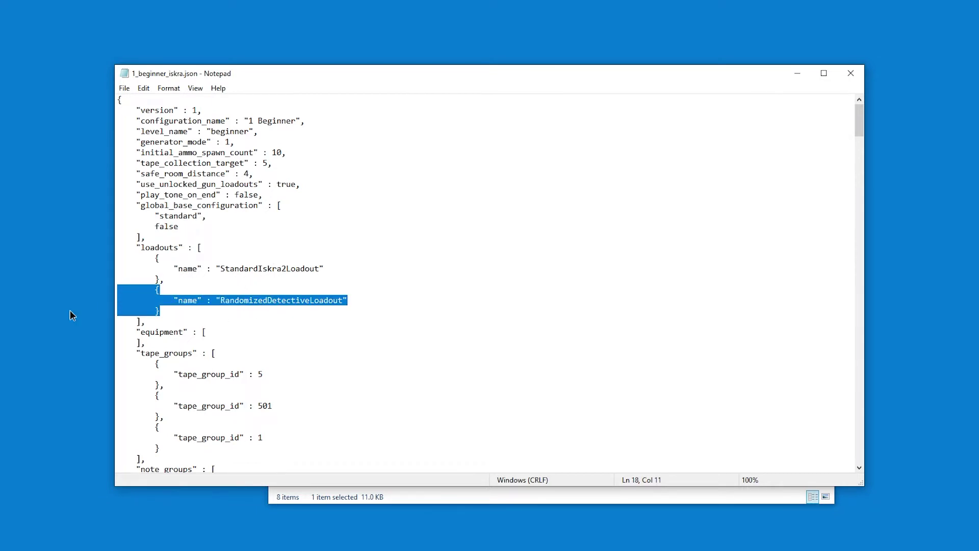
key("shift+Left")
key("Delete")
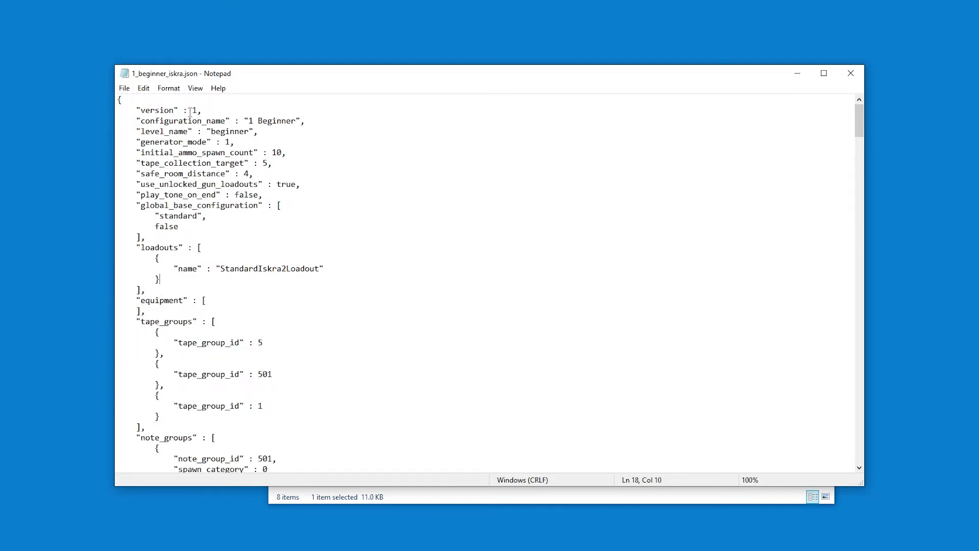
left_click(122, 97)
left_click(124, 87)
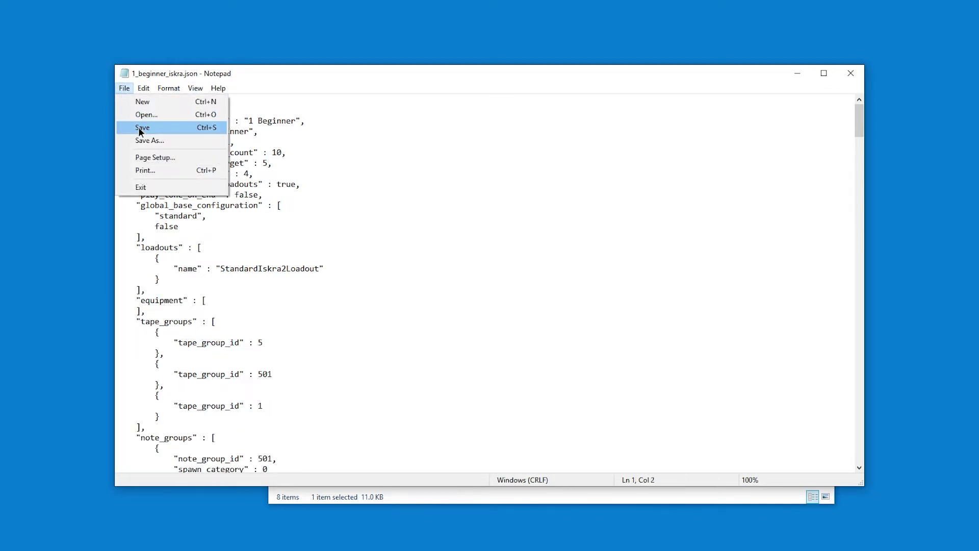
left_click(138, 127)
left_click(847, 74)
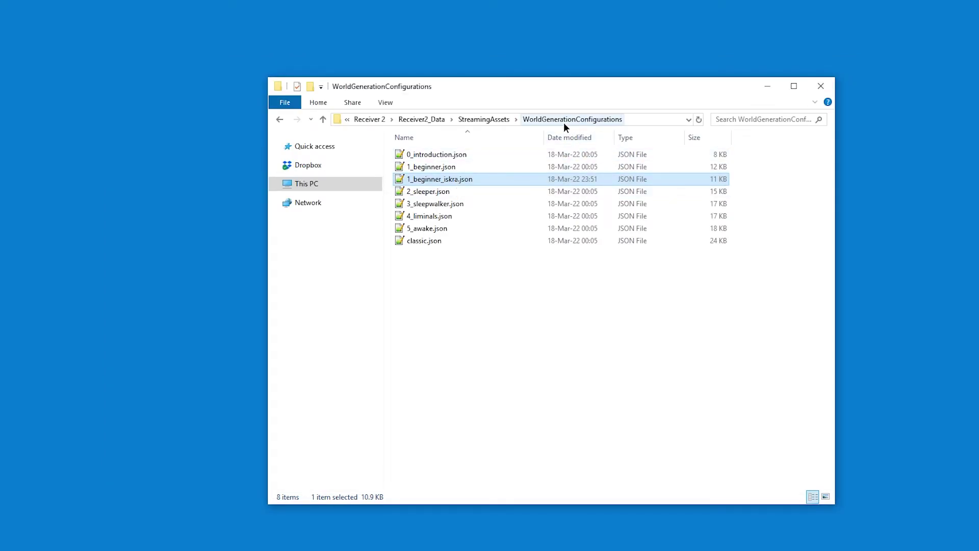
- Open the RankingProgressionCampaigns folder in StreamingAssets and look at the rank configurations in standard.json, closing the file again
left_click(474, 120)
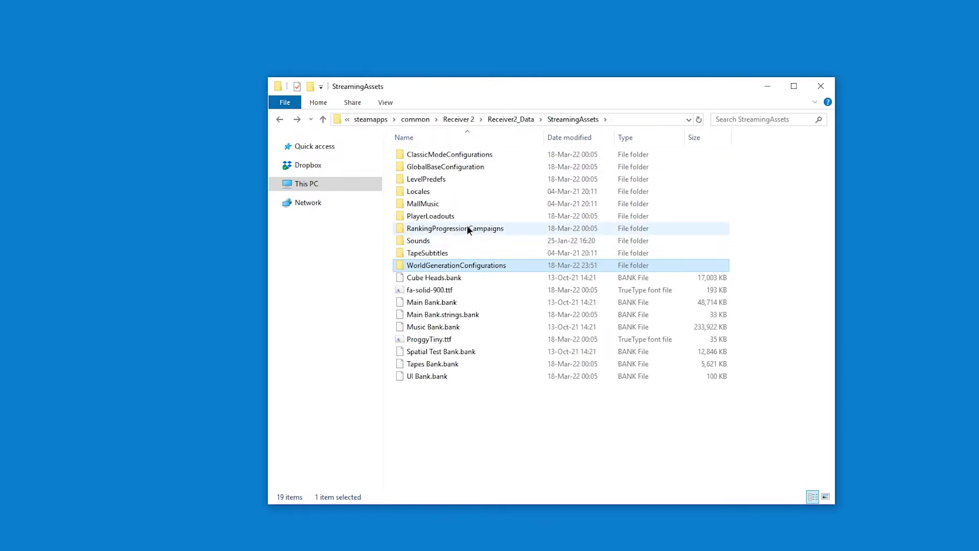
double_click(452, 227)
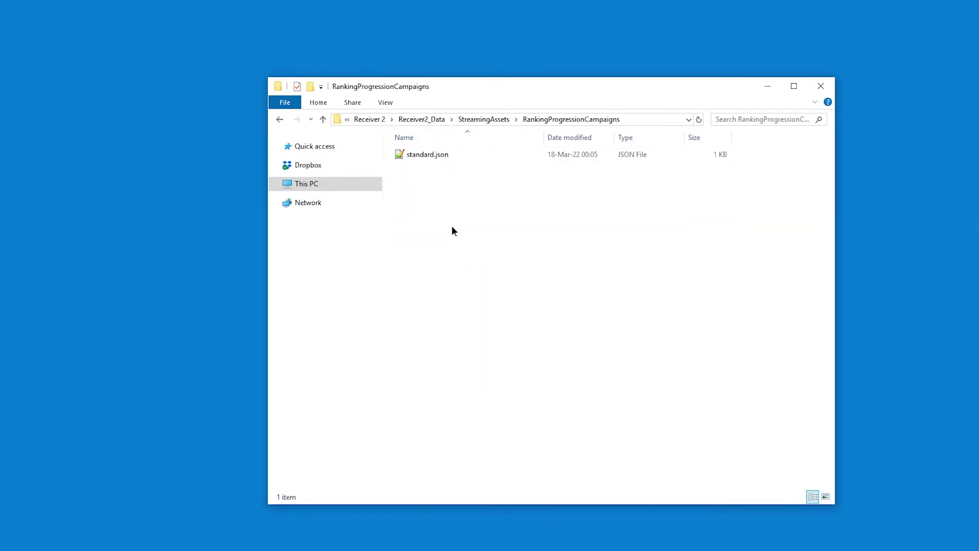
right_click(434, 158)
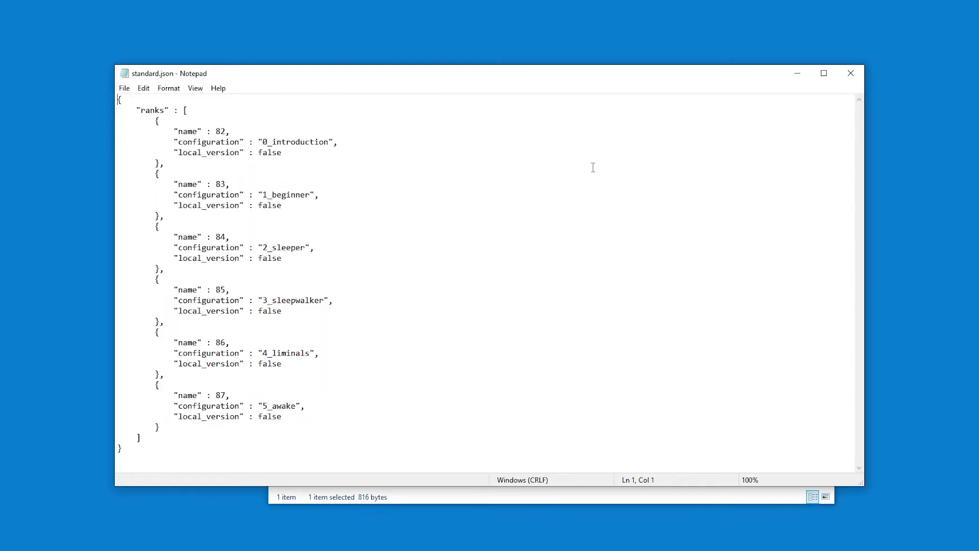
left_click(850, 74)
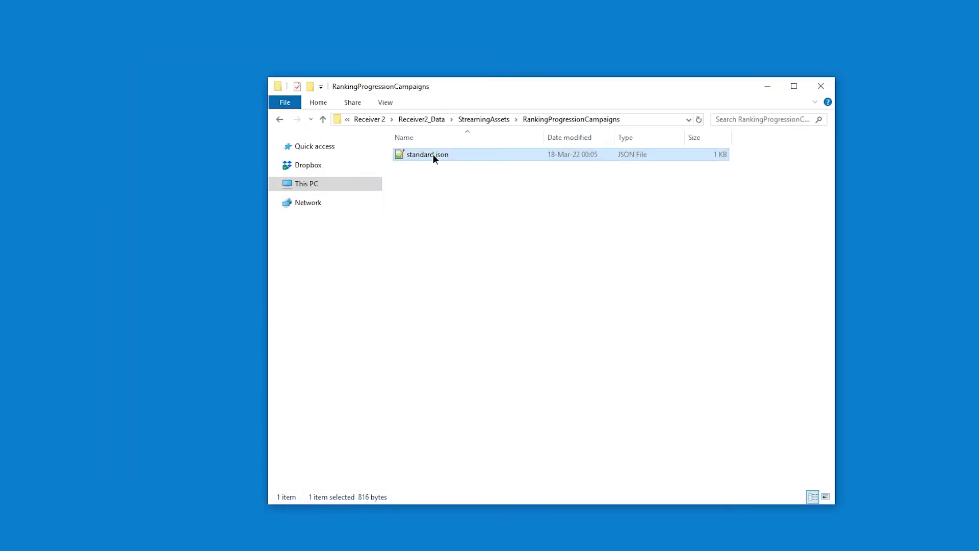
- Duplicate standard.json in the RankingProgressionCampaigns folder and rename the copy iskra.json
key("ctrl+c")
key("ctrl+v")
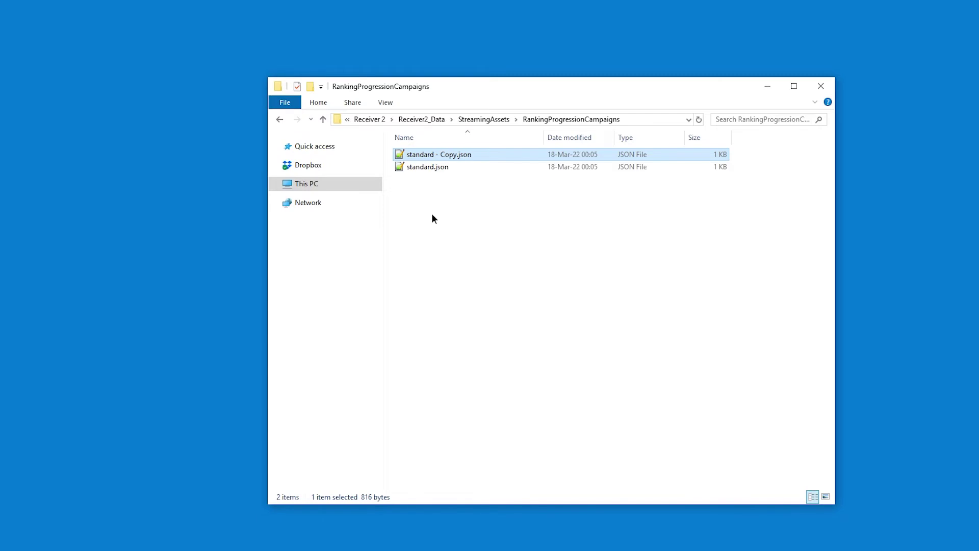
key("F2")
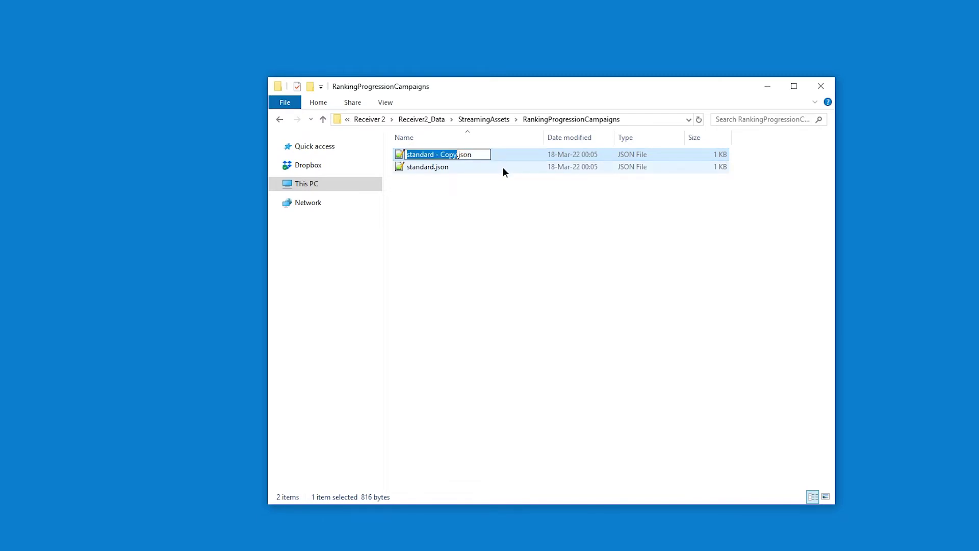
type("iskra")
- Open iskra.json in Notepad, change the rank 83 configuration to 1_beginner_iskra and save the file
right_click(445, 160)
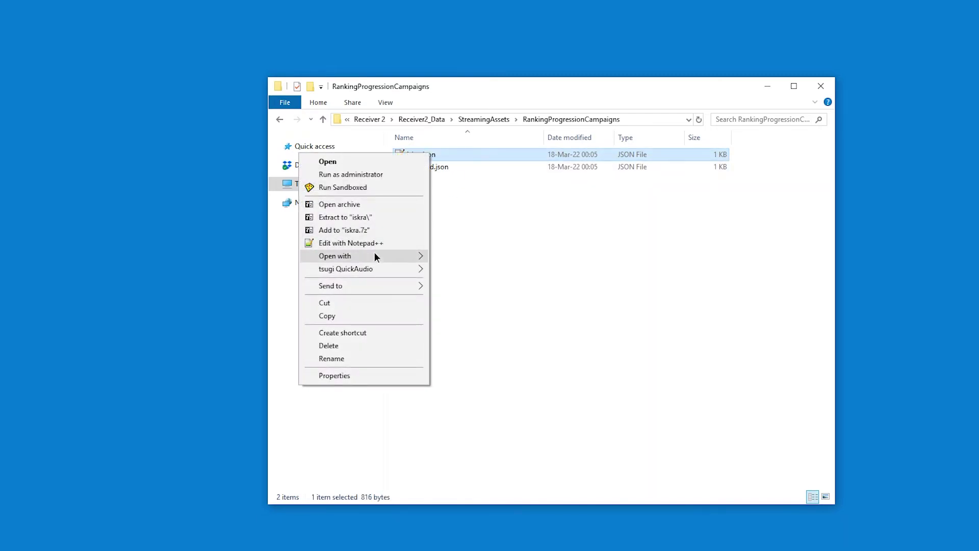
mouse_move(376, 255)
left_click(462, 269)
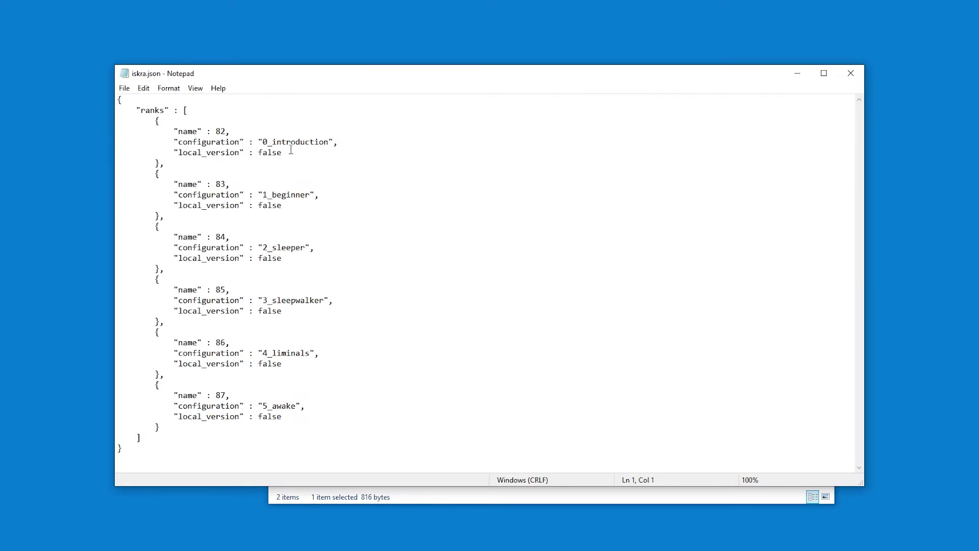
double_click(279, 194)
left_click(125, 88)
left_click(134, 126)
- Switch to the Receiver 2 game and start the 1_beginner_iskra level of the iskra custom campaign
left_click(601, 496)
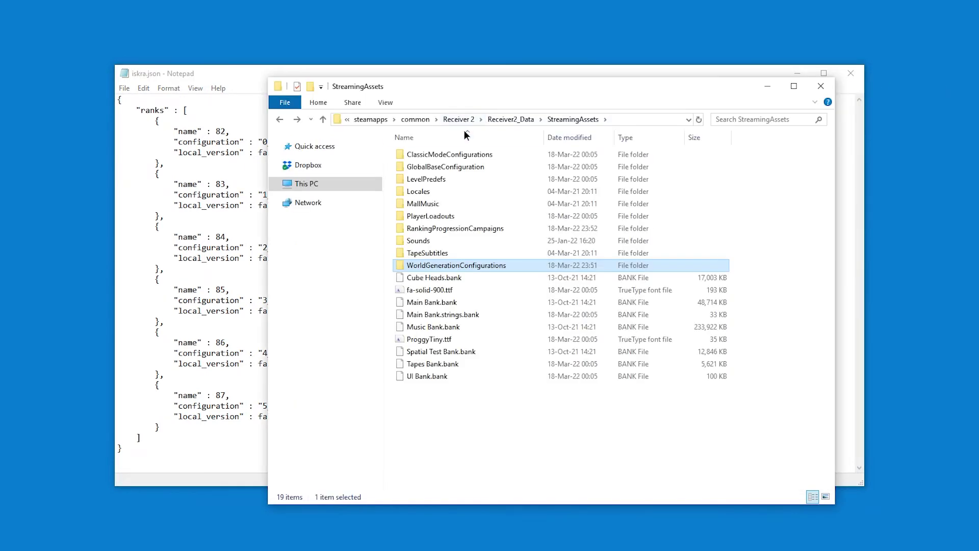
left_click(459, 122)
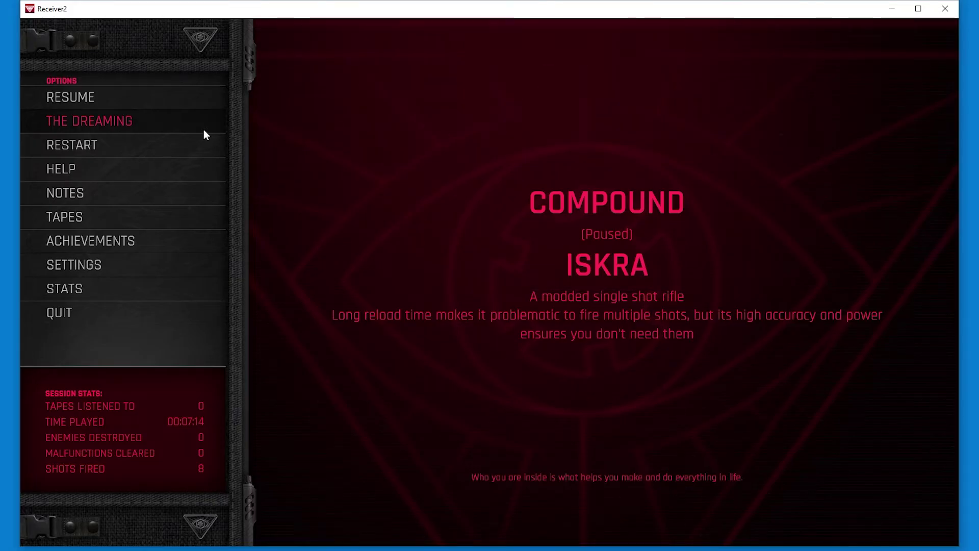
key("grave")
left_click(36, 24)
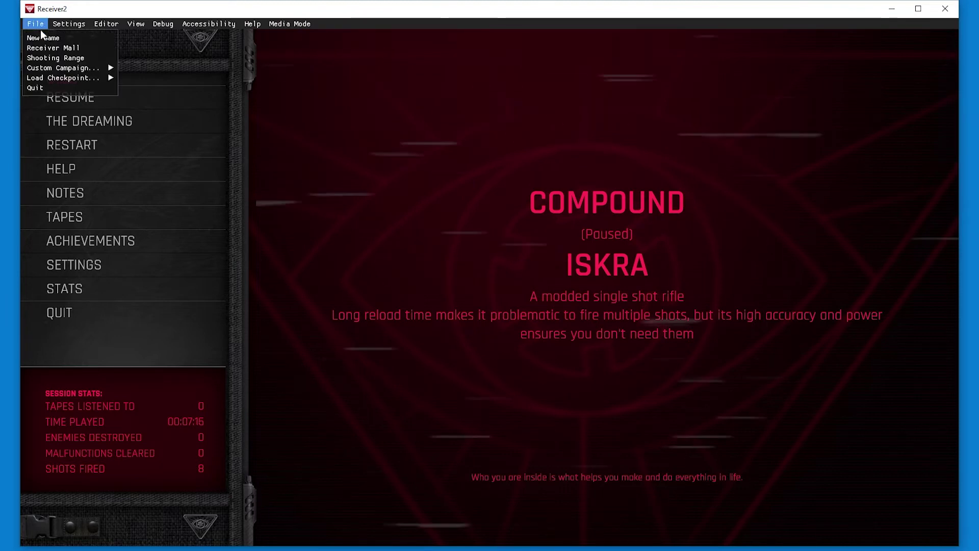
mouse_move(77, 68)
mouse_move(155, 68)
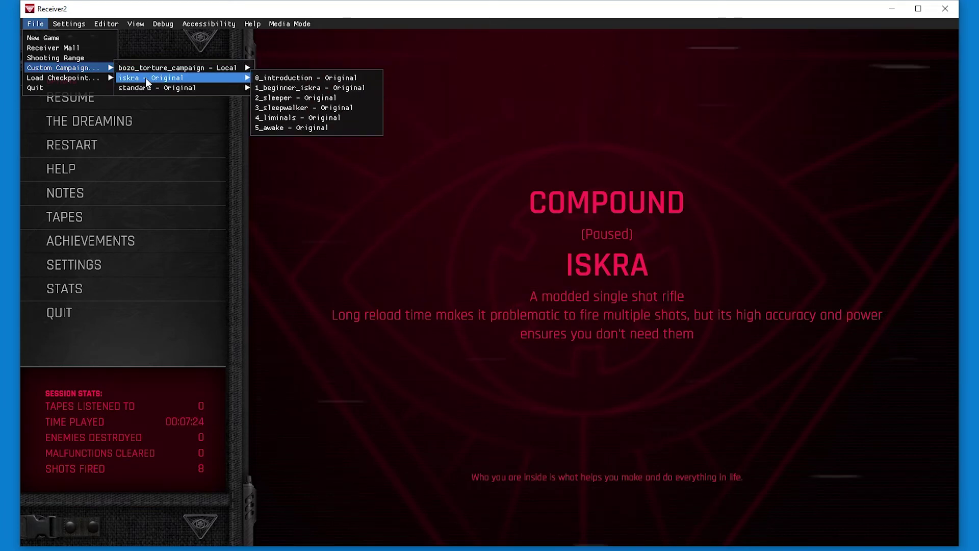
left_click(278, 87)
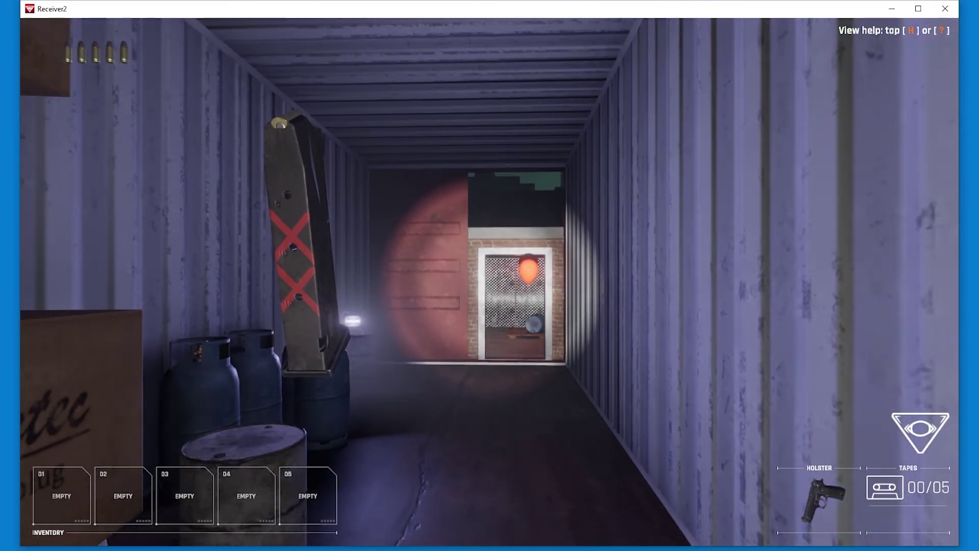
- Put away the held magazine and draw the holstered gun to check which weapon the level gives
key("grave")
key("z")
key("f")
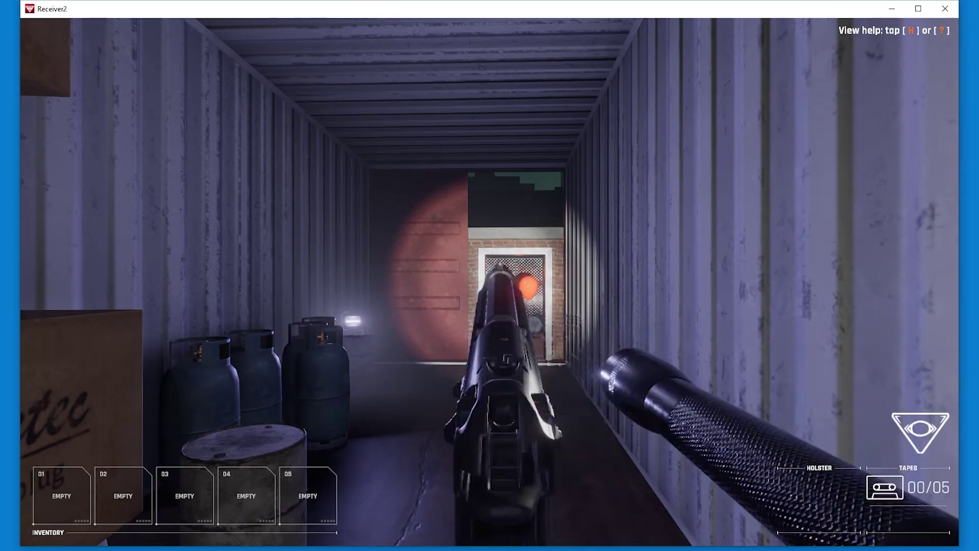
- Load 1_beginner_iskra from the iskra custom campaign again
mouse_move(69, 68)
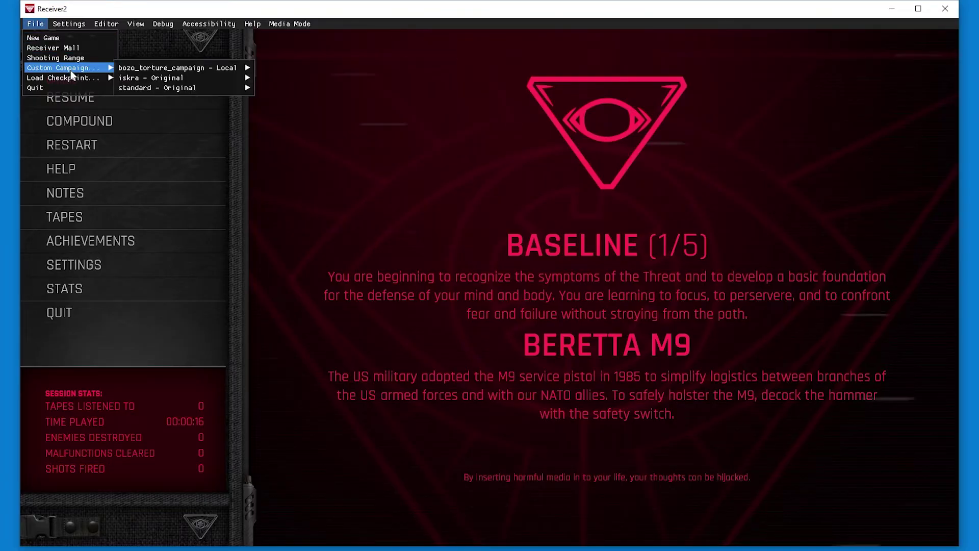
mouse_move(144, 77)
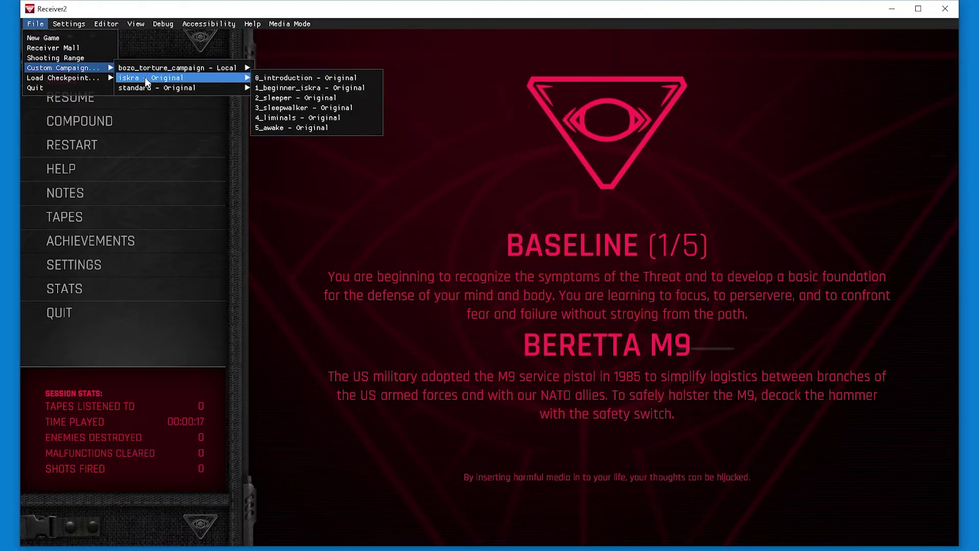
left_click(347, 88)
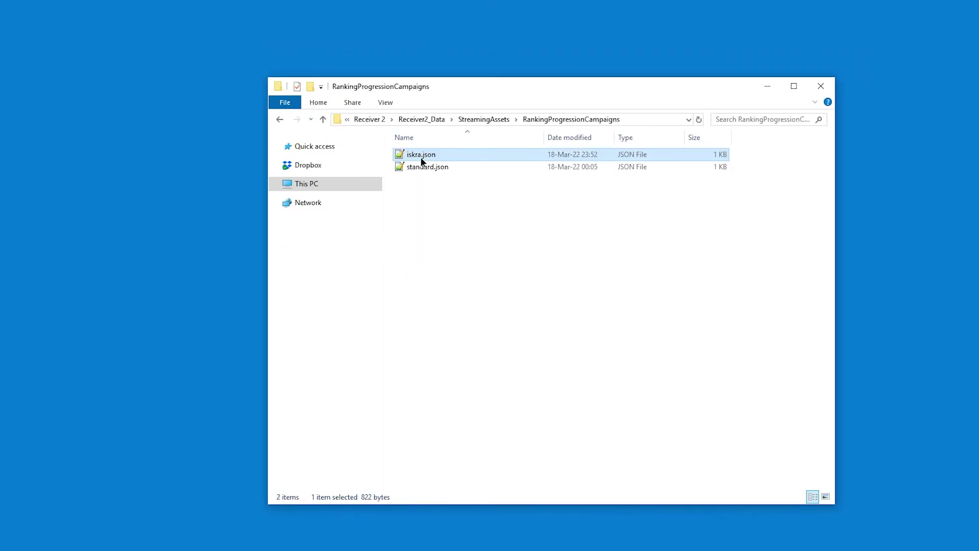
- Open iskra.json in Notepad, append _iskra to the remaining configuration names and save the file
right_click(421, 156)
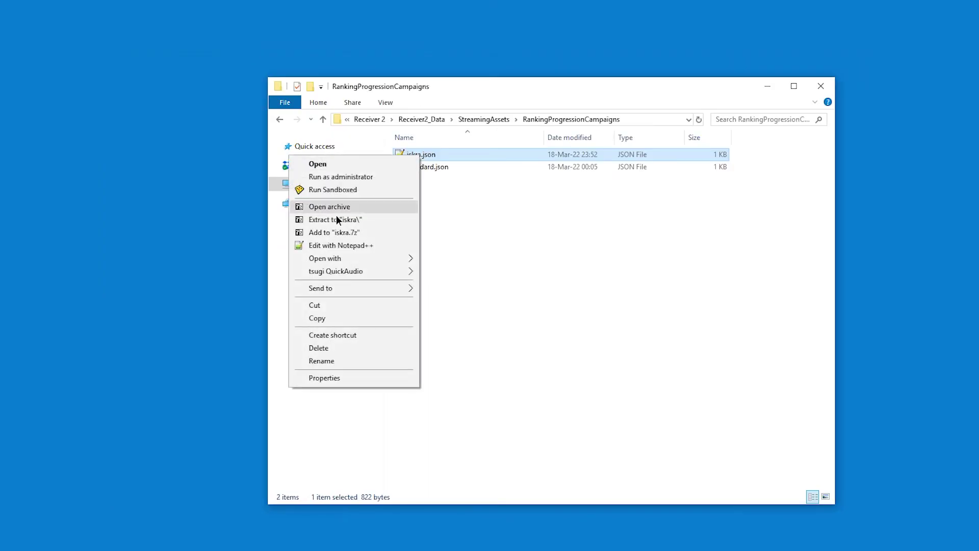
mouse_move(364, 260)
left_click(487, 273)
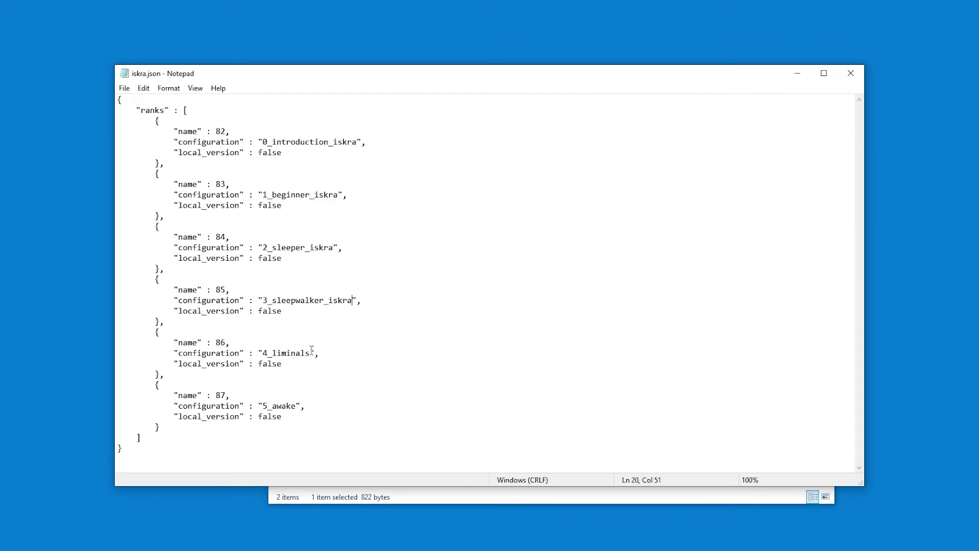
type("_iskra")
key("ctrl+s")
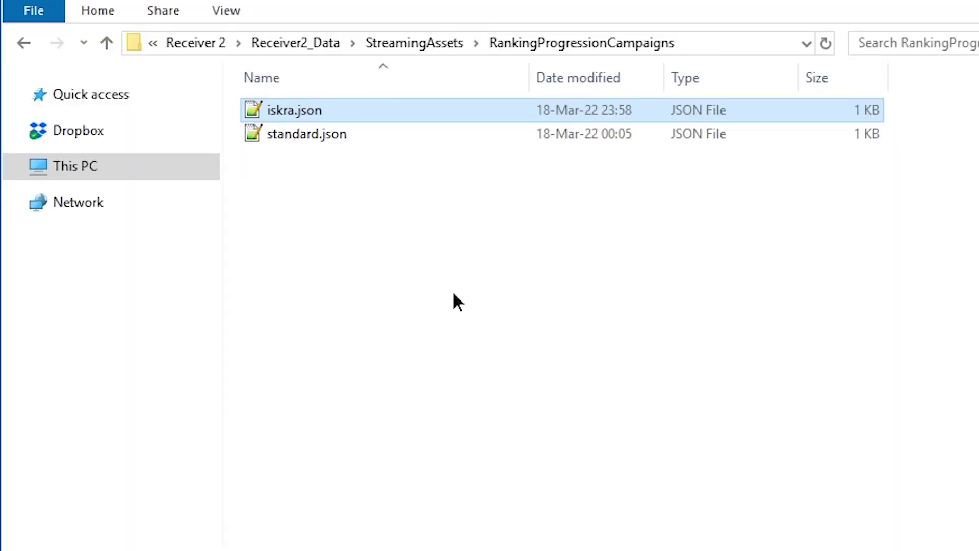
- In WorldGenerationConfigurations, duplicate 0_introduction.json, 2_sleeper.json, 3_sleepwalker.json, 4_liminals.json and 5_awake.json within the same folder
key("alt+Left")
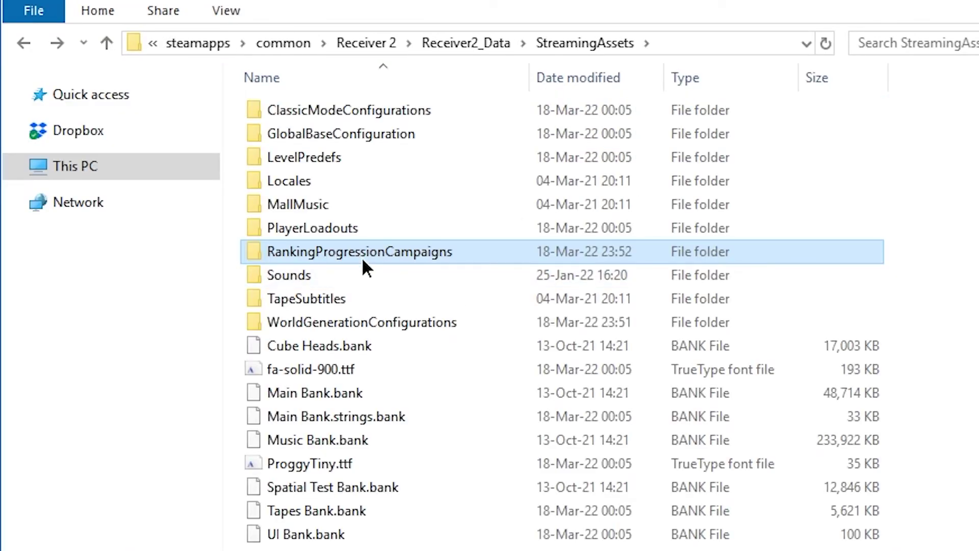
double_click(359, 322)
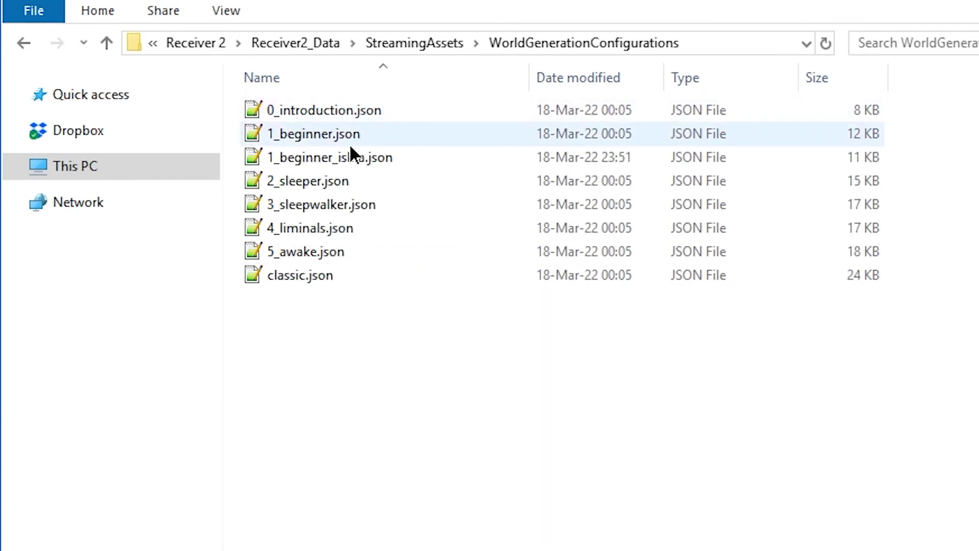
left_click(351, 113)
left_click(329, 181, "ctrl")
left_click(316, 206, "ctrl")
left_click(301, 232, "ctrl")
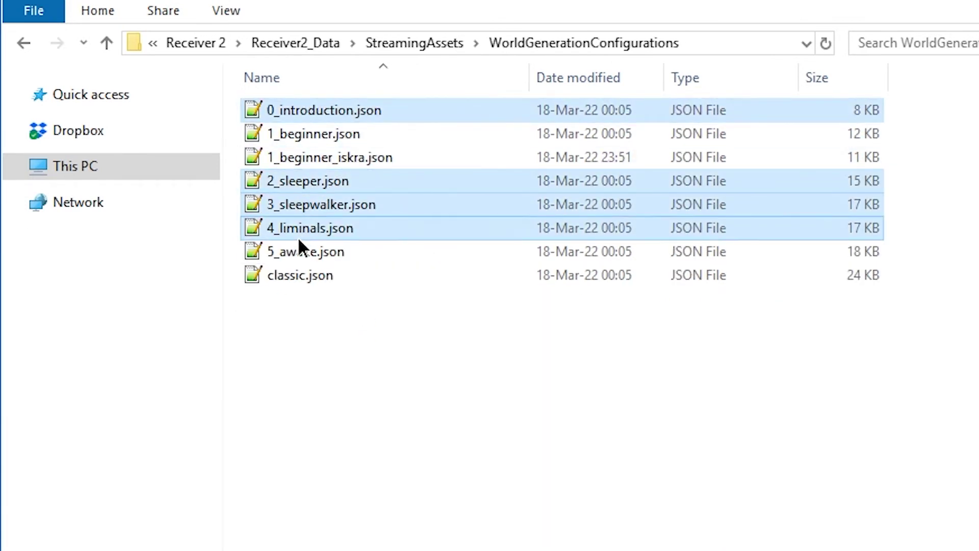
left_click(300, 250, "ctrl")
left_click_drag(331, 221, 334, 357)
left_click(403, 457)
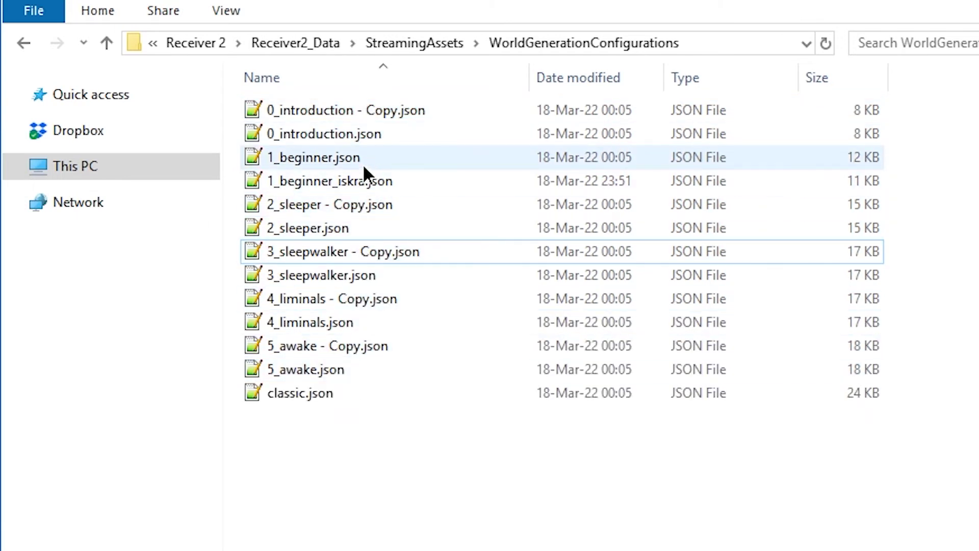
- Copy the _iskra suffix from the 1_beginner_iskra.json file name and rename the 0_introduction copy as 0_introduction_iskra.json
left_click(359, 181)
left_click(357, 181)
left_click(354, 181)
key("Left")
key("Left")
key("Left")
key("Left")
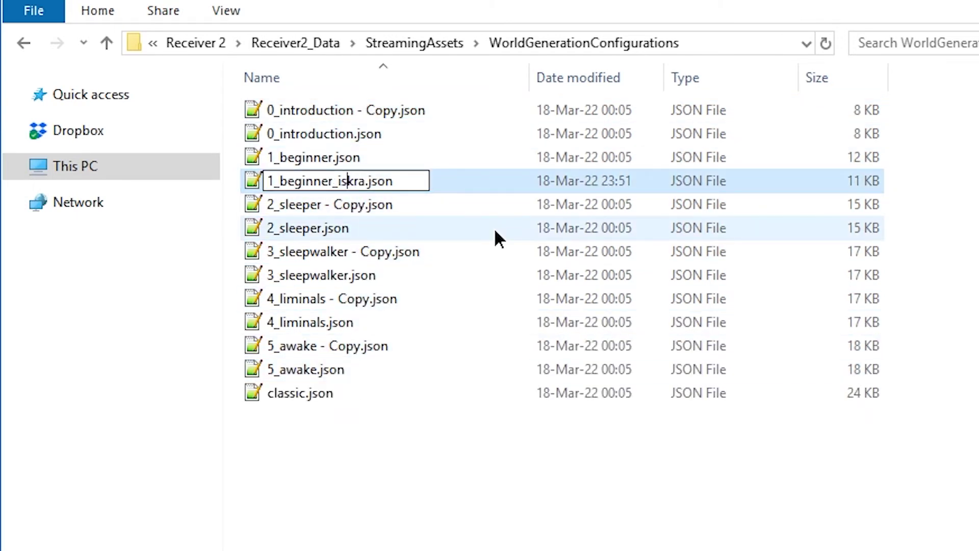
key("shift+Right")
key("shift+Right")
key("shift+Right")
key("shift+Right")
key("shift+Right")
key("shift+Right")
key("ctrl+c")
key("Return")
key("Up")
key("Up")
key("Up")
key("F2")
key("Right")
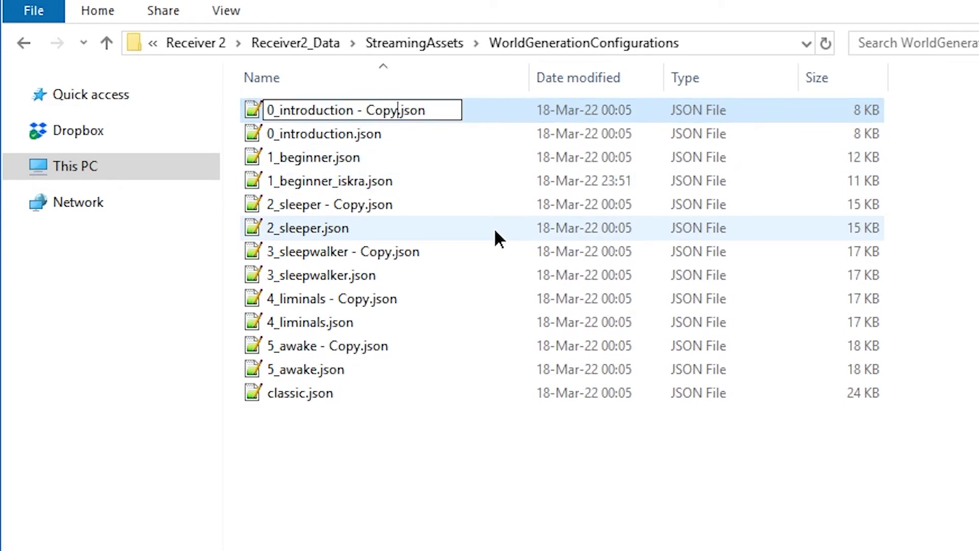
key("shift+Left")
key("shift+Left")
key("shift+Left")
key("shift+Left")
key("shift+Left")
key("shift+Left")
key("shift+Left")
key("ctrl+v")
key("Return")
- Rename the duplicate of 3_sleepwalker.json as 3_sleepwalker_iskra.json, replacing its " - Copy" ending with _iskra
key("Down")
key("Down")
key("Down")
key("Down")
key("Down")
key("F2")
key("Right")
key("shift+Left")
key("shift+Left")
key("shift+Left")
key("shift+Left")
key("shift+Left")
key("shift+Left")
key("shift+Left")
key("ctrl+v")
key("Return")
- Rename the duplicate of 4_liminals.json as 4_liminals_iskra.json, replacing its " - Copy" ending with _iskra
key("Down")
key("F2")
key("Right")
key("shift+Left")
key("shift+Left")
key("shift+Left")
key("shift+Left")
key("shift+Left")
key("shift+Left")
key("shift+Left")
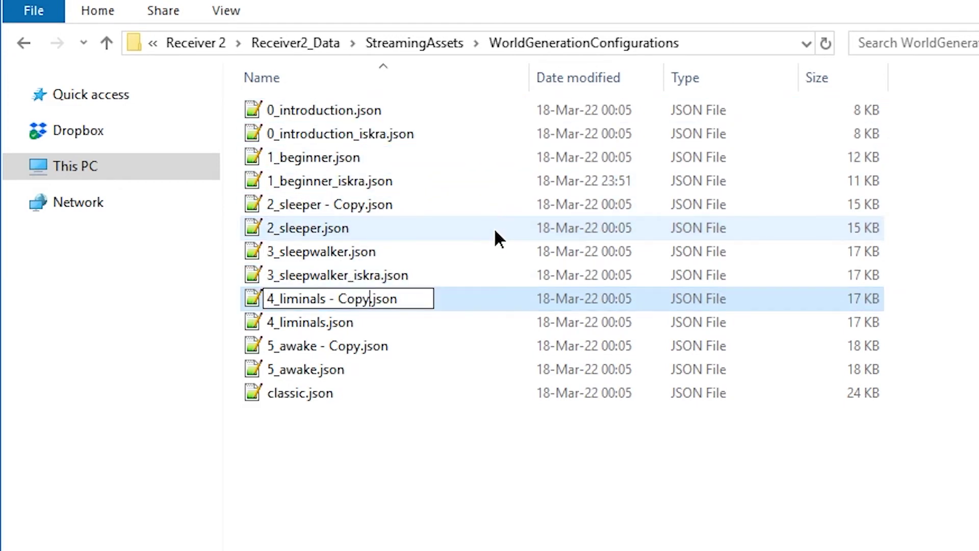
key("ctrl+v")
key("Return")
- Rename the duplicate of 5_awake.json as 5_awake_iskra.json, replacing its " - Copy" ending with _iskra
key("Down")
key("F2")
key("Right")
key("shift+Left")
key("shift+Left")
key("shift+Left")
key("shift+Left")
key("shift+Left")
key("shift+Left")
key("shift+Left")
key("ctrl+v")
- Open 0_introduction_iskra.json in Notepad
right_click(342, 134)
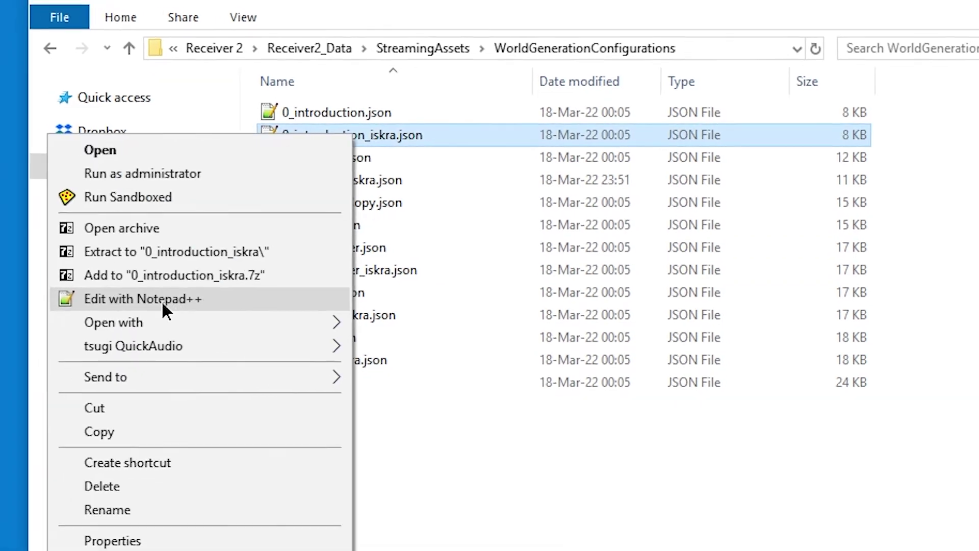
mouse_move(144, 412)
left_click(453, 444)
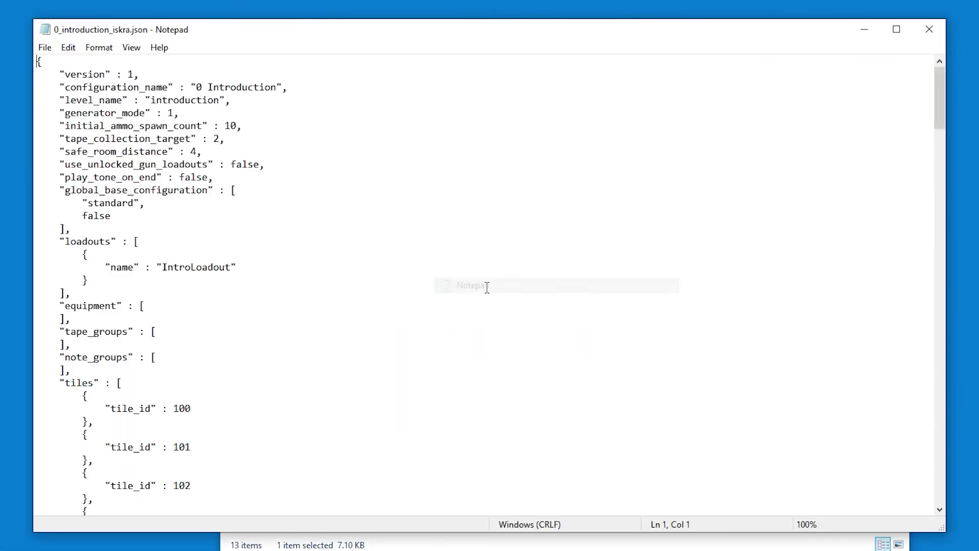
- Load 1_beginner_iskra.json into the Notepad window and copy its whole loadouts block containing StandardIskra2Loadout
key("alt+Tab")
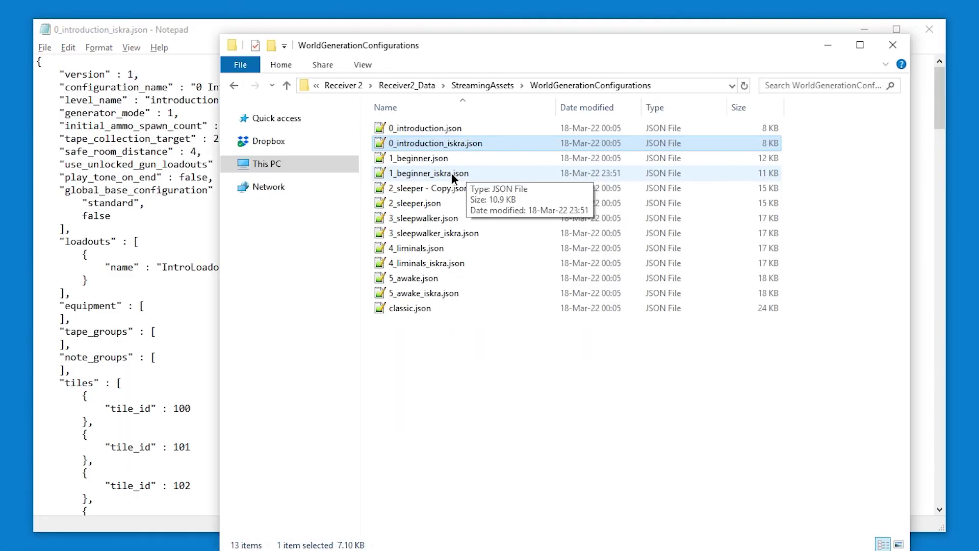
left_click_drag(451, 174, 178, 268)
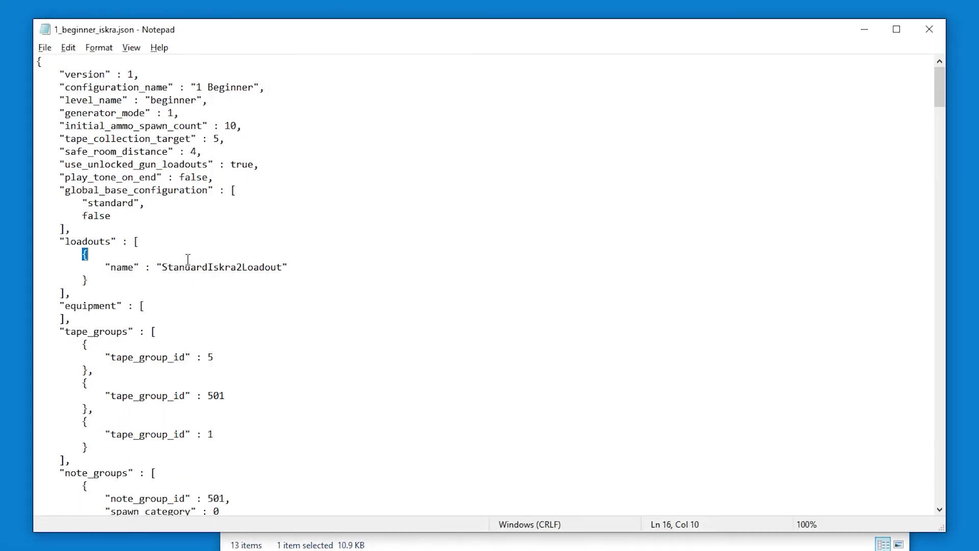
double_click(189, 262)
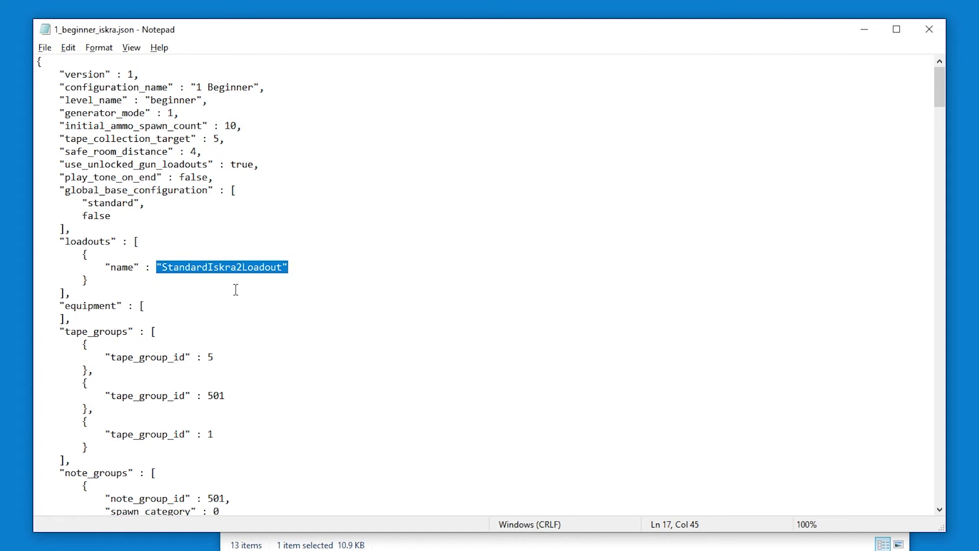
left_click(90, 281)
left_click_drag(81, 291, 101, 227)
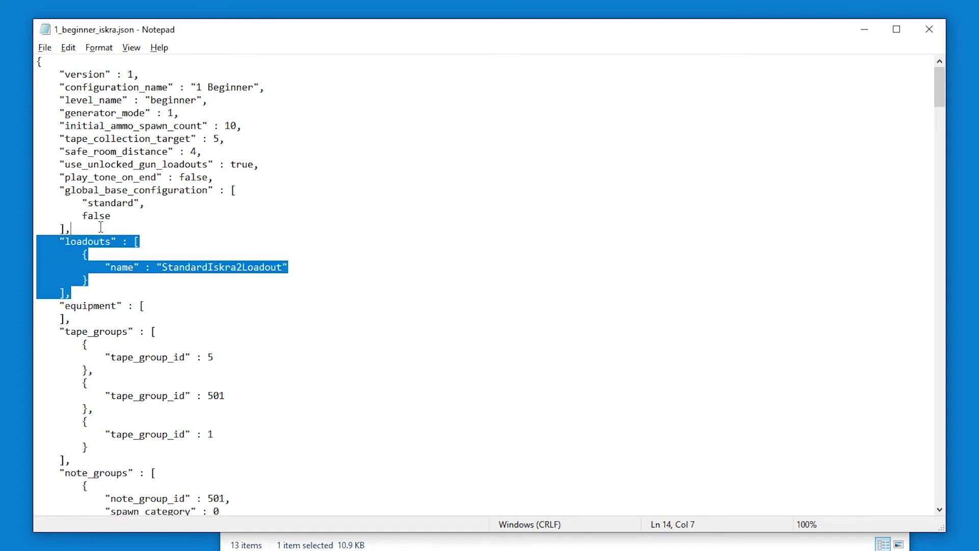
- Load 0_introduction_iskra.json into Notepad, replace its loadouts block with the copied StandardIskra2Loadout block and save the file
key("alt+Tab")
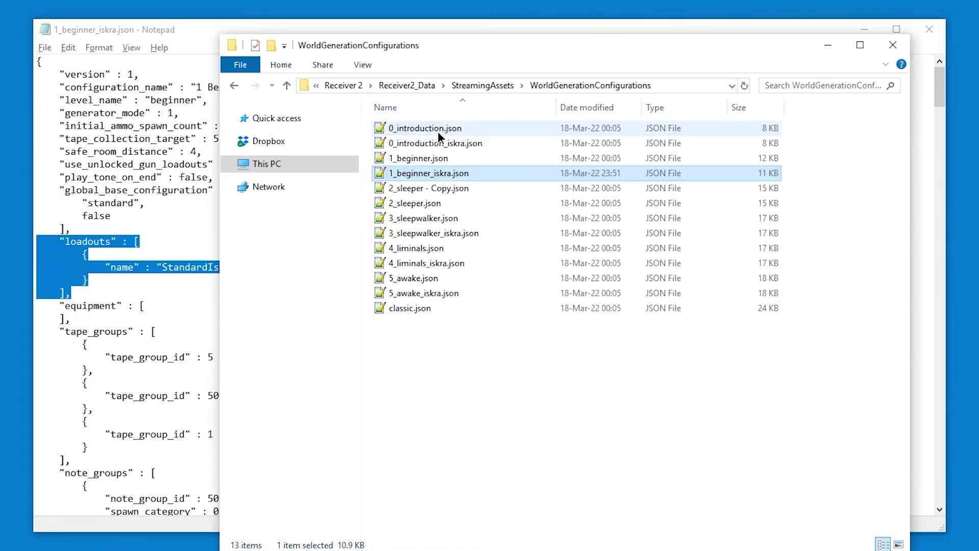
left_click_drag(433, 143, 106, 228)
left_click(134, 279)
key("ctrl+v")
key("ctrl+s")
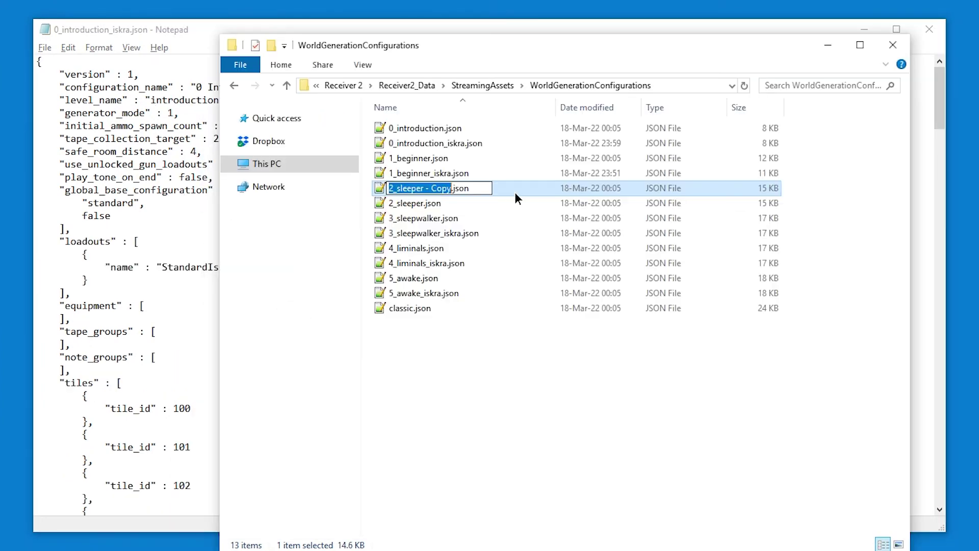
- Rename the remaining "2_sleeper - Copy.json" file in WorldGenerationConfigurations as 2_sleeper_iskra.json
key("Right")
key("BackSpace")
key("BackSpace")
key("BackSpace")
key("BackSpace")
key("BackSpace")
key("BackSpace")
key("BackSpace")
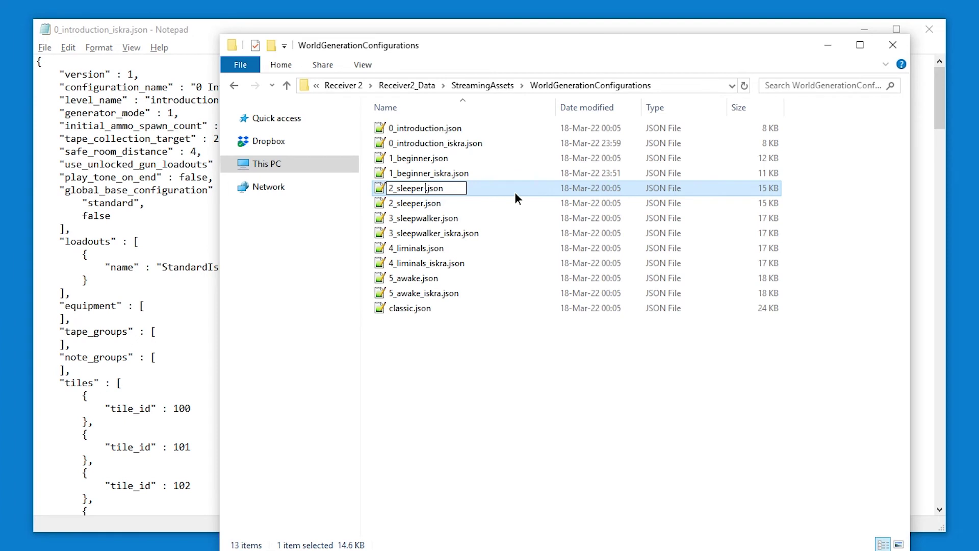
type("_iskra")
key("Return")
- Load 2_sleeper_iskra.json into Notepad, replace its four randomized loadouts with the StandardIskra2Loadout block and save the file
left_click_drag(516, 203, 143, 290)
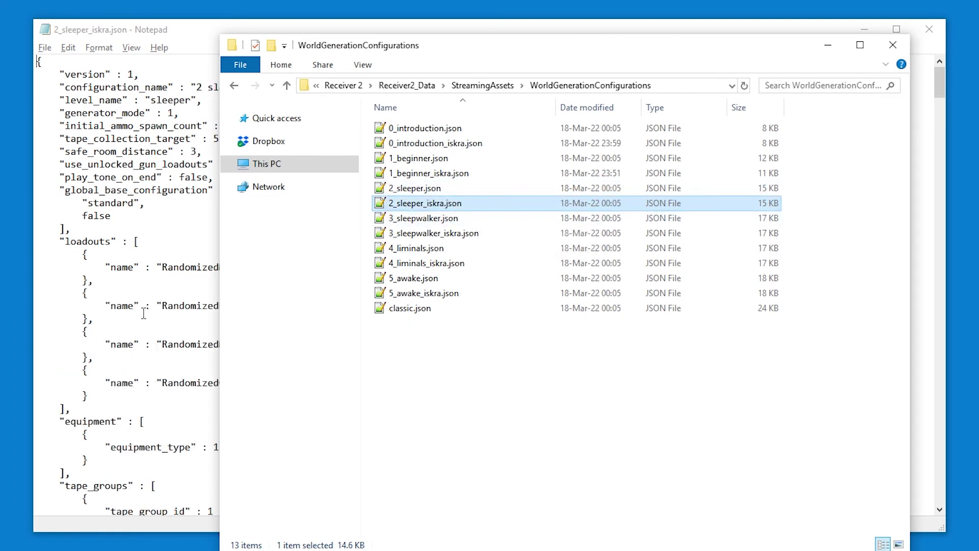
left_click(143, 318)
left_click_drag(99, 404, 71, 229)
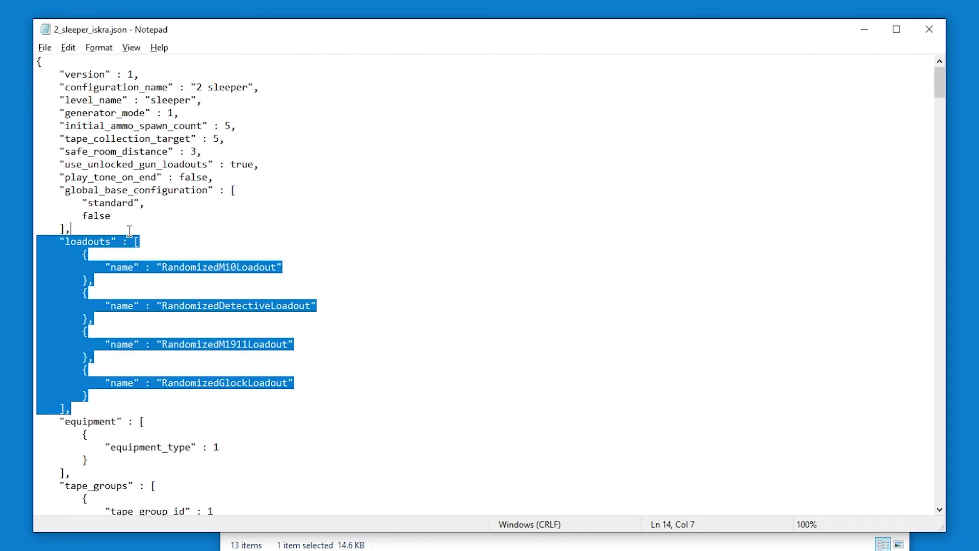
key("ctrl+v")
key("ctrl+s")
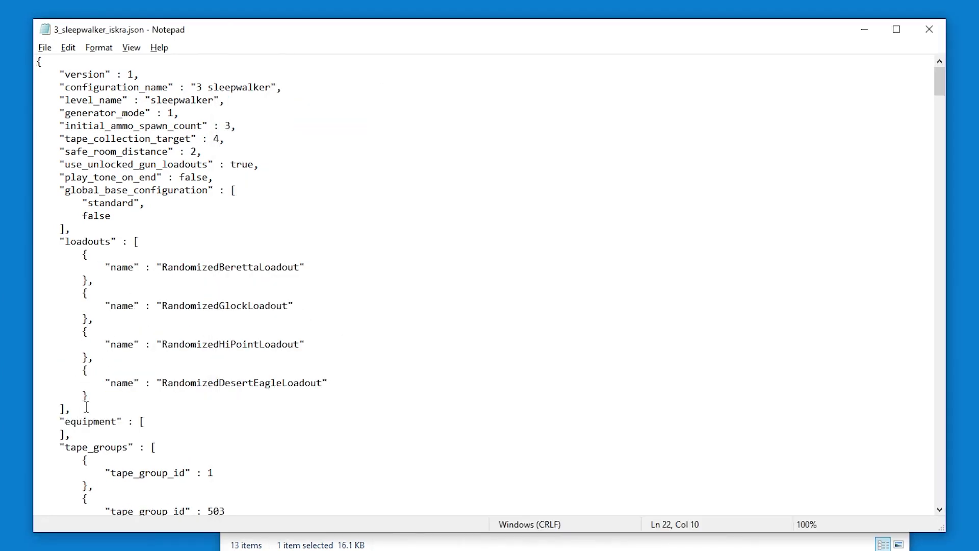
- Replace the loadouts block in 3_sleepwalker_iskra.json with the StandardIskra2Loadout block and save the file
left_click_drag(86, 406, 119, 228)
key("ctrl+v")
key("ctrl+s")
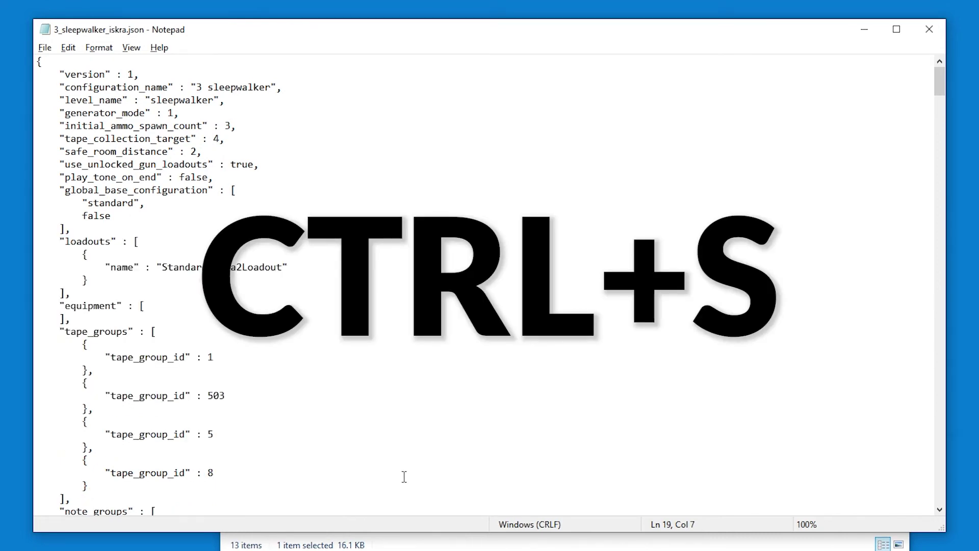
- Load 4_liminals_iskra.json into Notepad, replace its six randomized loadouts with the StandardIskra2Loadout block and save the file
left_click(326, 542)
left_click_drag(428, 263, 166, 298)
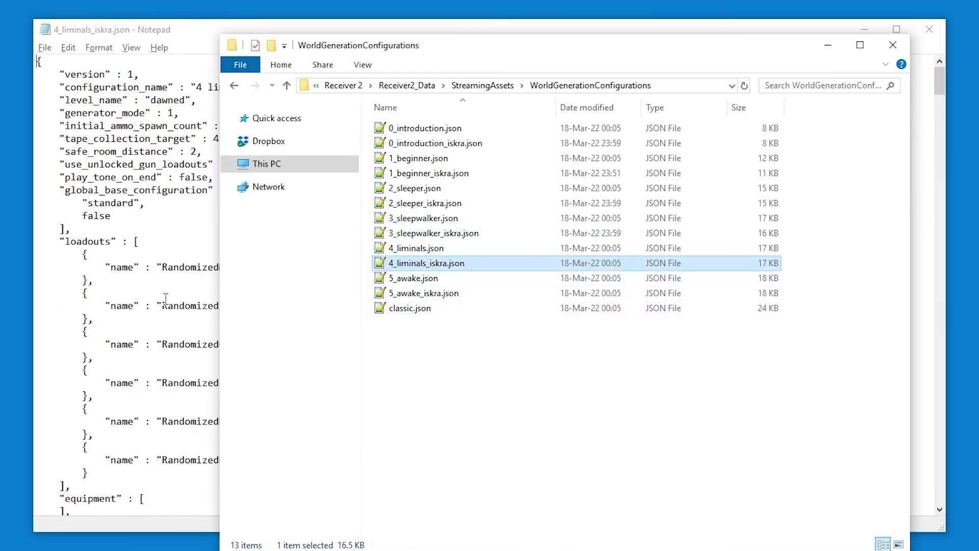
left_click(153, 316)
left_click_drag(107, 481, 119, 228)
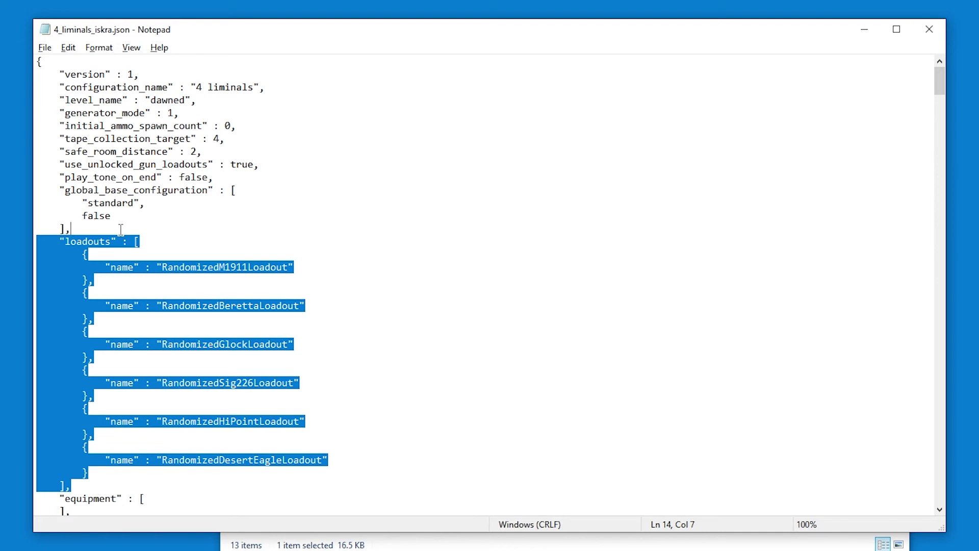
key("ctrl+v")
key("ctrl+s")
- Load 5_awake_iskra.json into Notepad, replace its RandomizedSAALoadout block with the StandardIskra2Loadout block and save the file
left_click(324, 546)
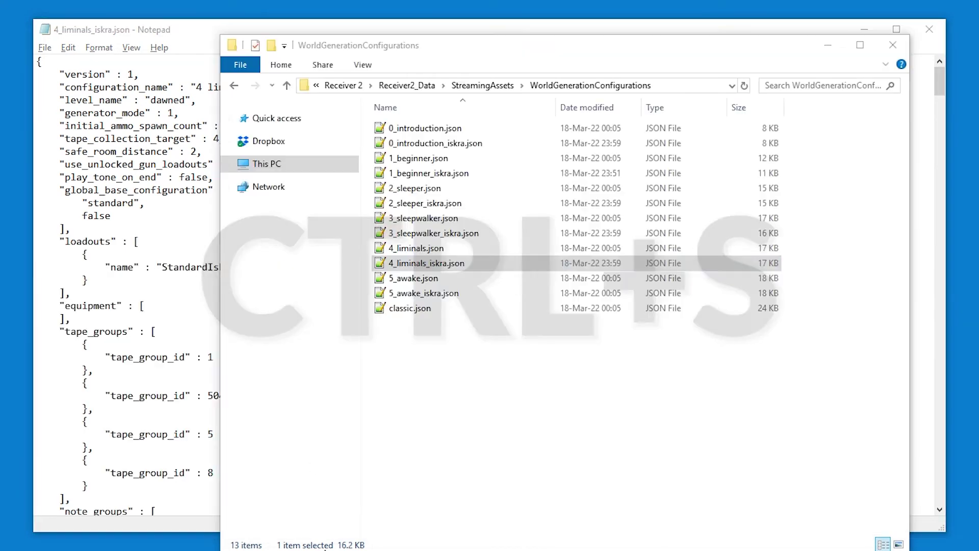
left_click(401, 283)
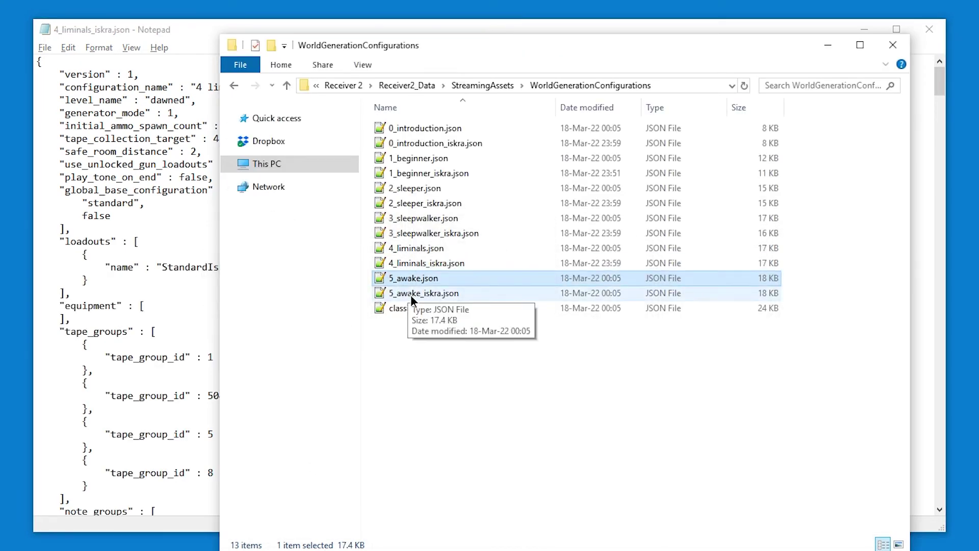
left_click_drag(403, 293, 141, 297)
left_click(140, 297)
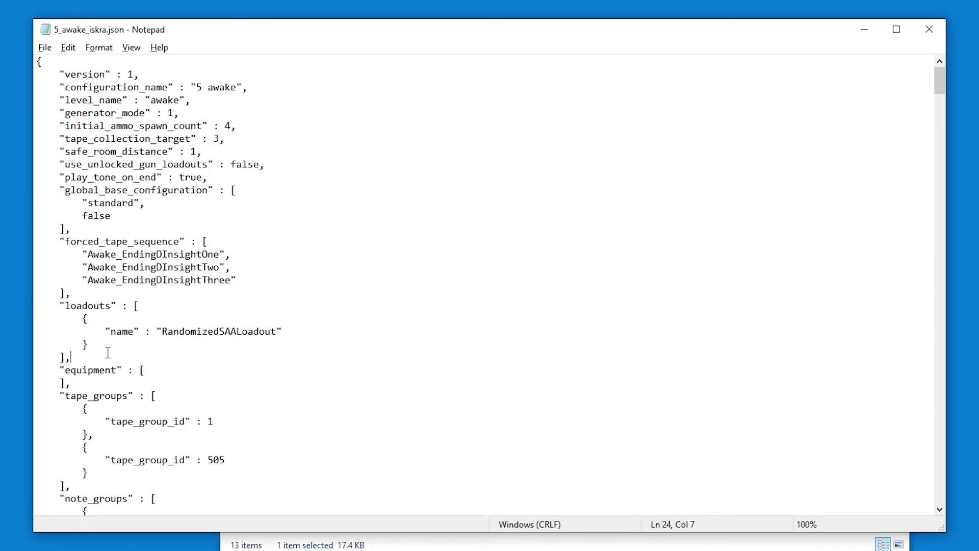
left_click_drag(108, 352, 94, 301)
key("ctrl+v")
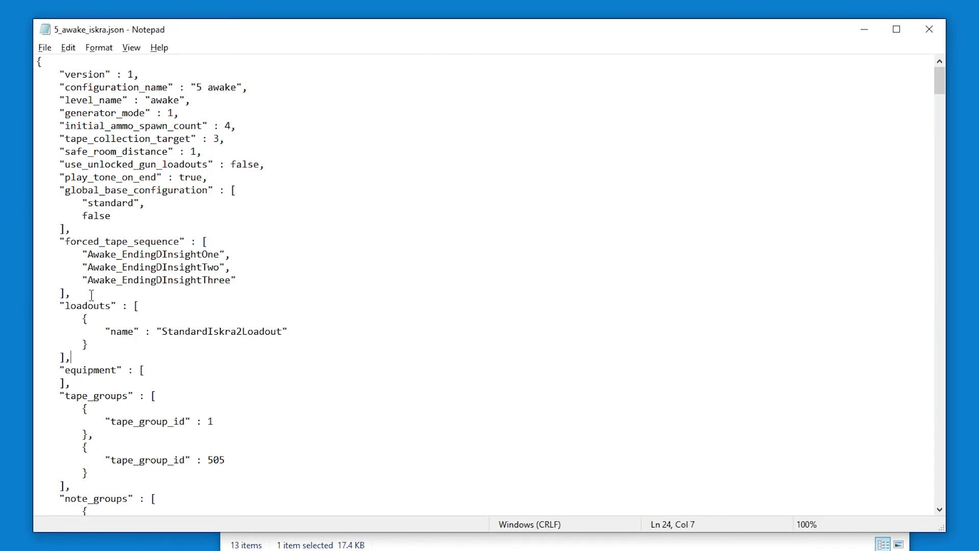
key("ctrl+s")
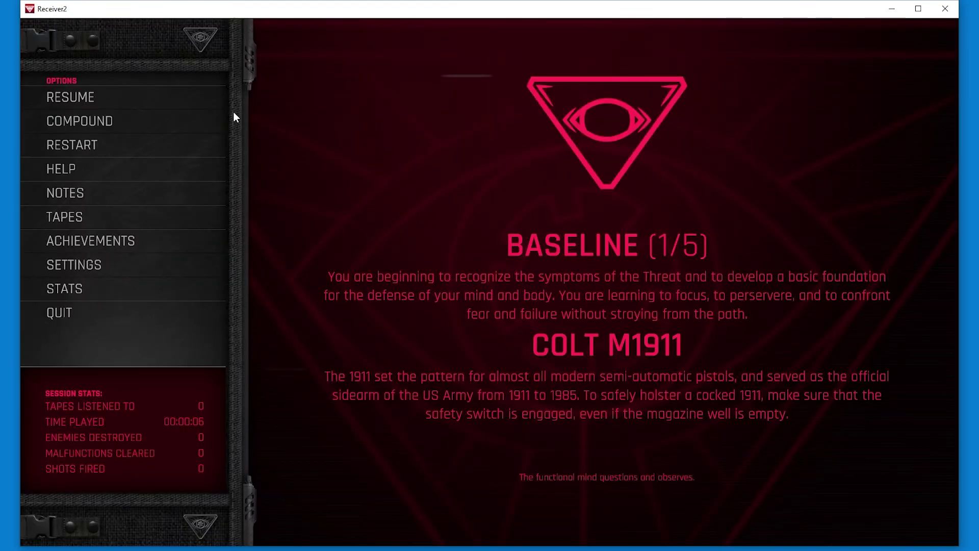
- In Receiver 2, start the 3_sleepwalker_iskra level of the iskra custom campaign
left_click(33, 24)
mouse_move(61, 68)
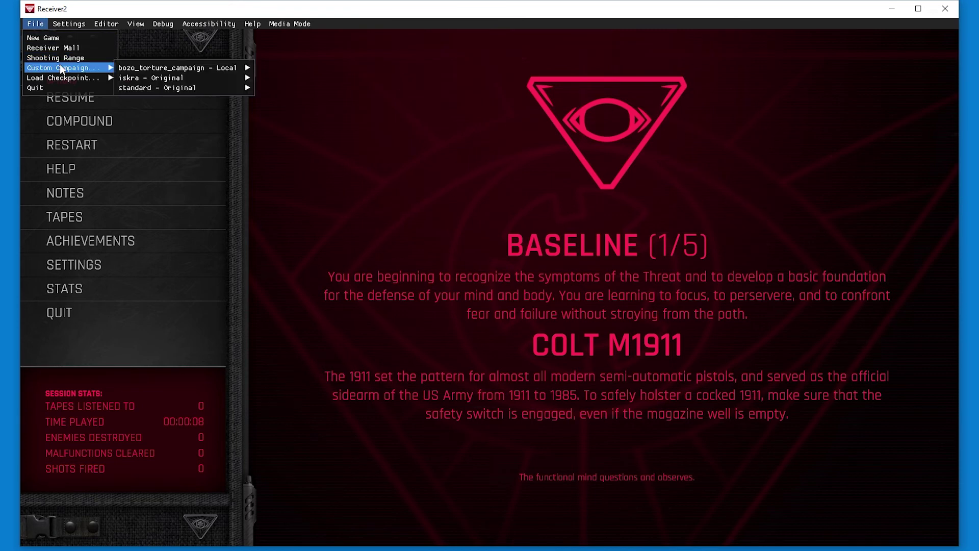
mouse_move(188, 80)
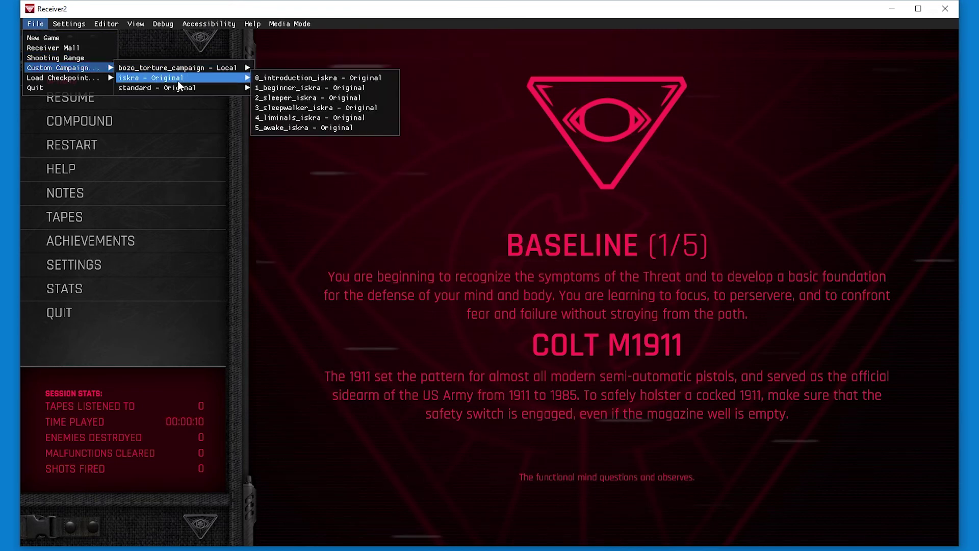
left_click(353, 108)
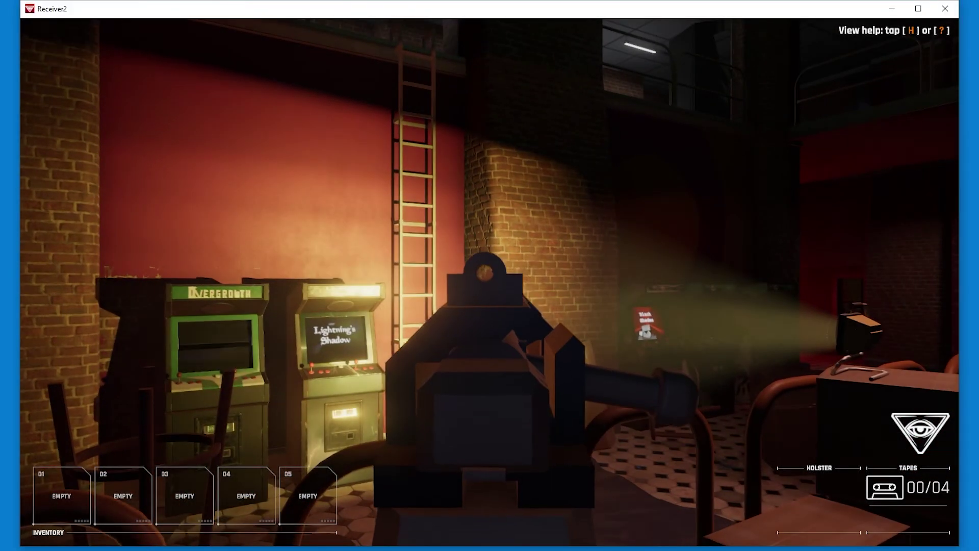
- Pause the sleepwalker level to check its weapon and load 1_beginner_iskra from the iskra custom campaign
key("Escape")
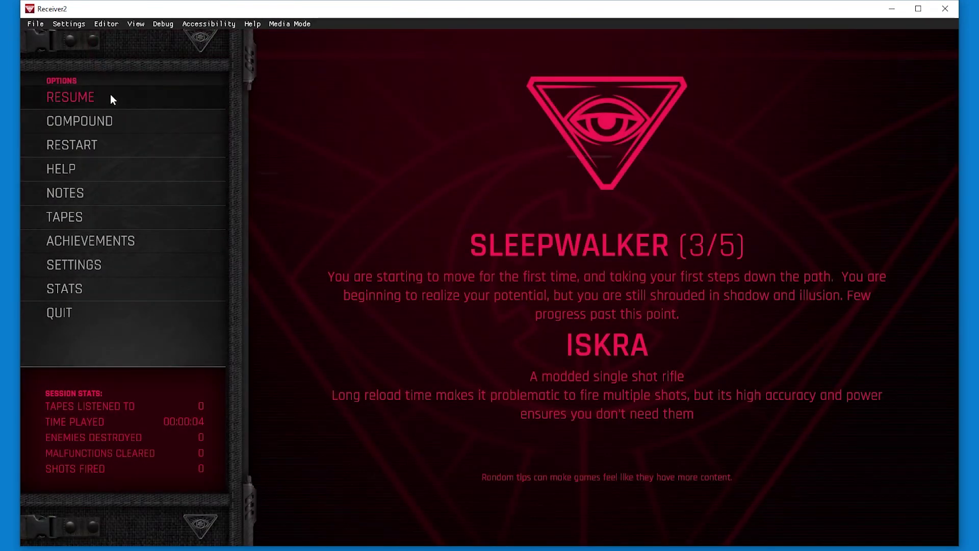
left_click(36, 28)
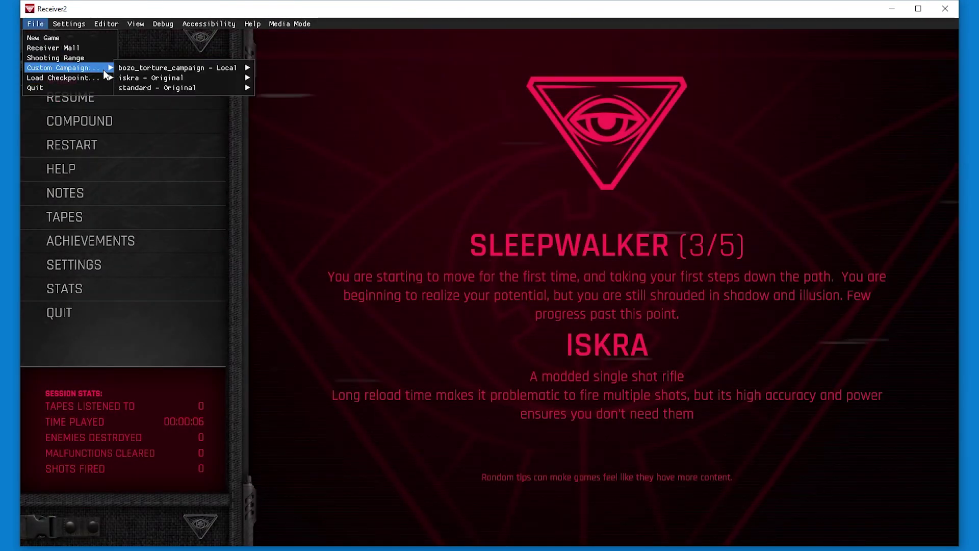
mouse_move(100, 78)
mouse_move(76, 68)
mouse_move(153, 78)
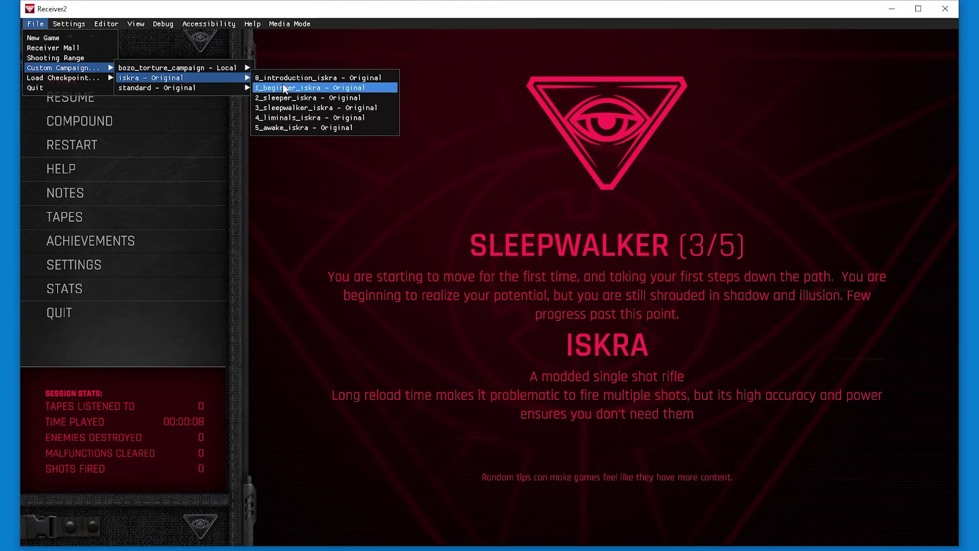
left_click(306, 87)
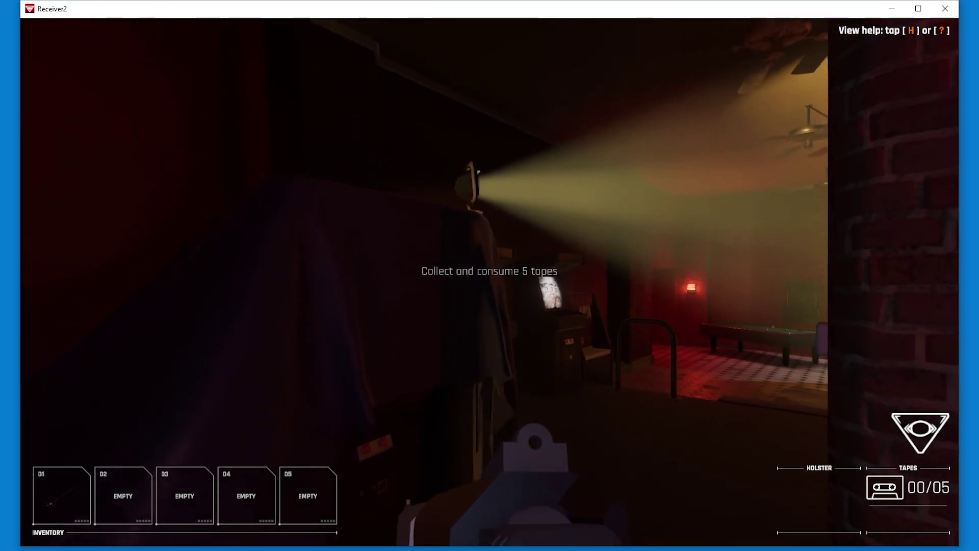
- Pause the current level and load 0_introduction_iskra from the iskra custom campaign
key("Escape")
left_click(35, 23)
mouse_move(61, 68)
mouse_move(126, 79)
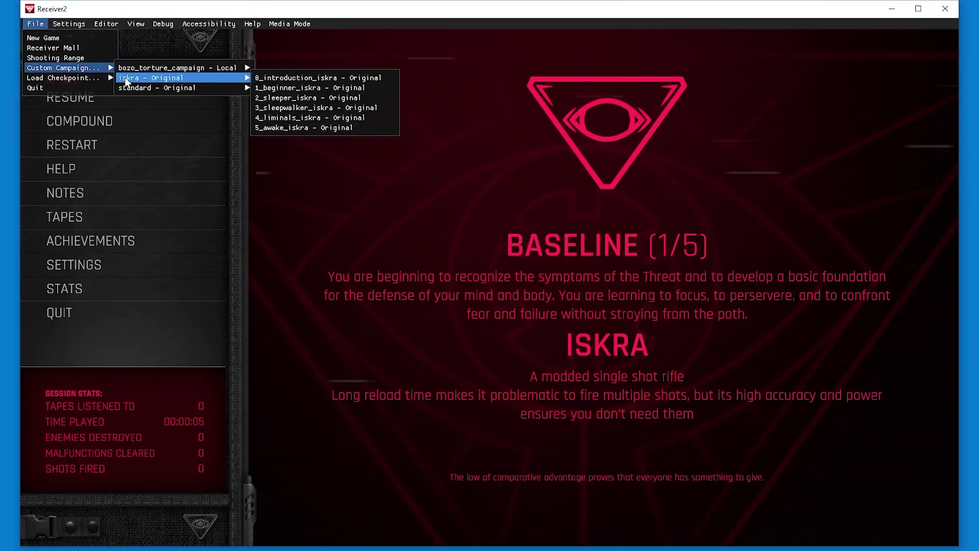
left_click(296, 77)
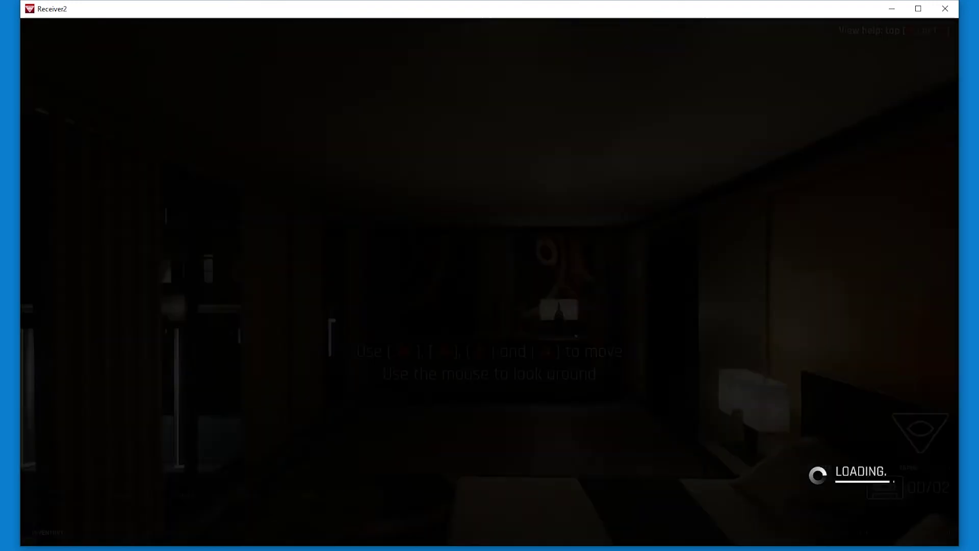
- Play-test the iskra campaign by walking out of the apartment room and past the outdoor turret beside the chain-link gate
key("w")
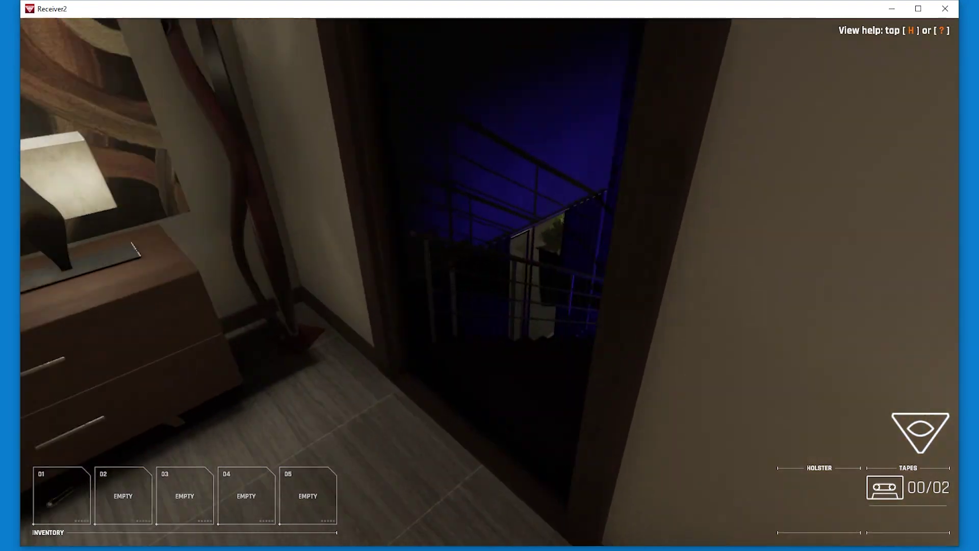
key("w")
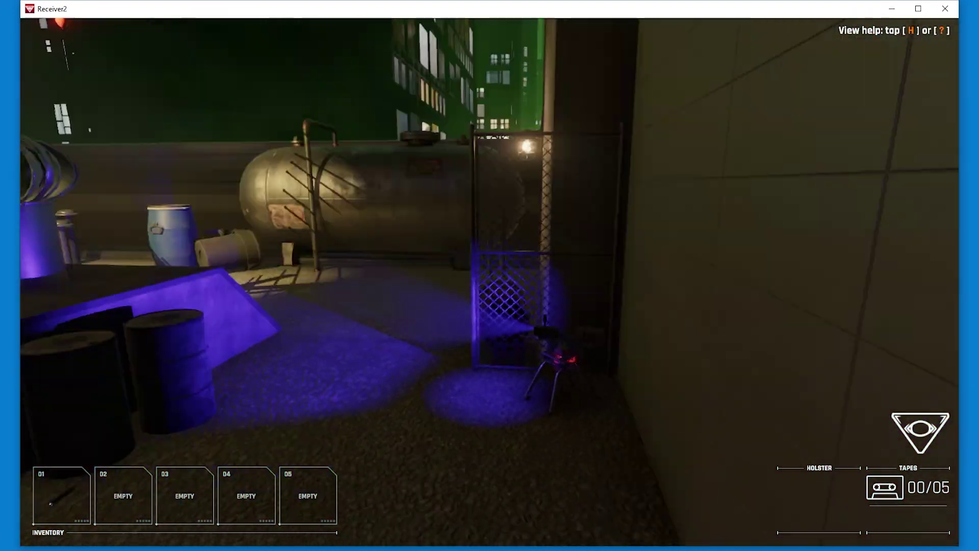
key("w")
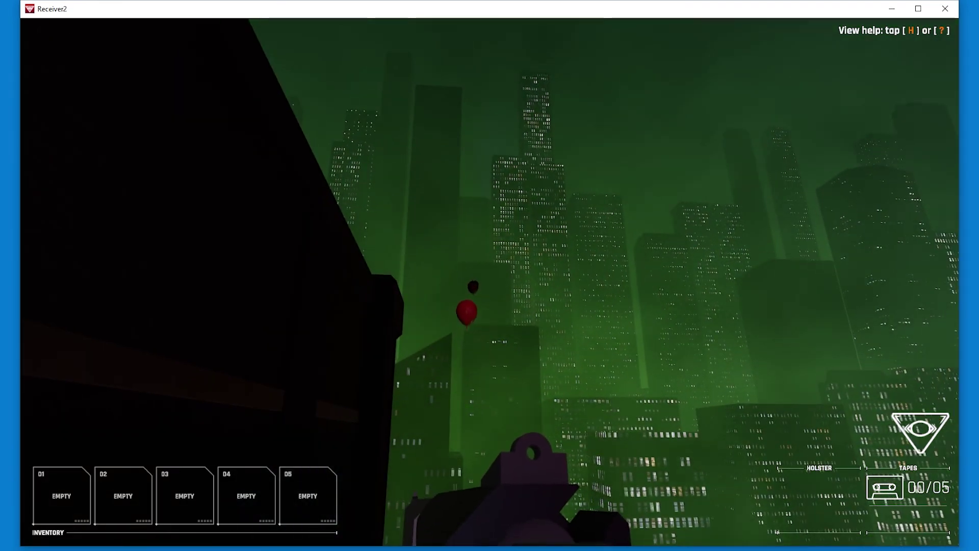
- Set the SecondFOV plugin's FOV Value to 9 in the mod settings and resume the game
key("Escape")
key("Escape")
key("F1")
left_click(484, 127)
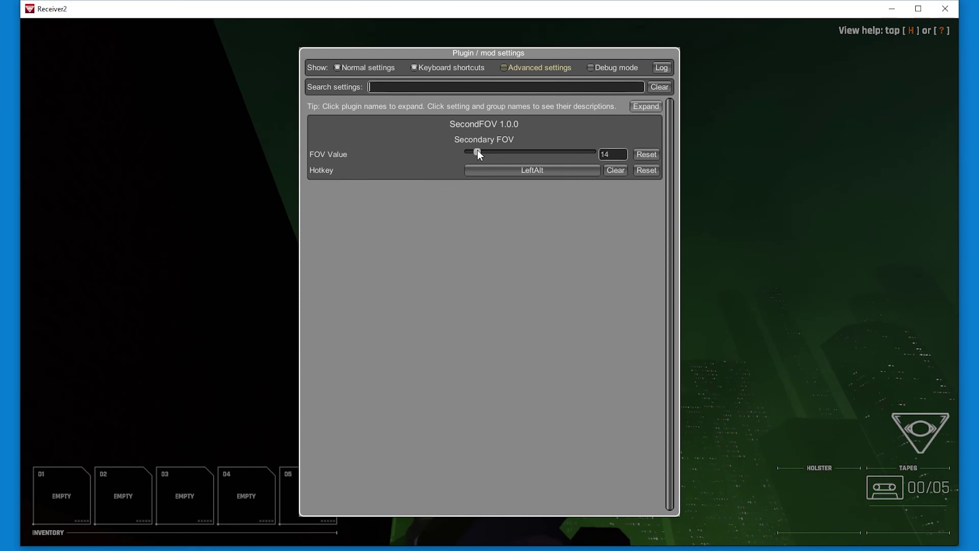
left_click_drag(476, 150, 473, 150)
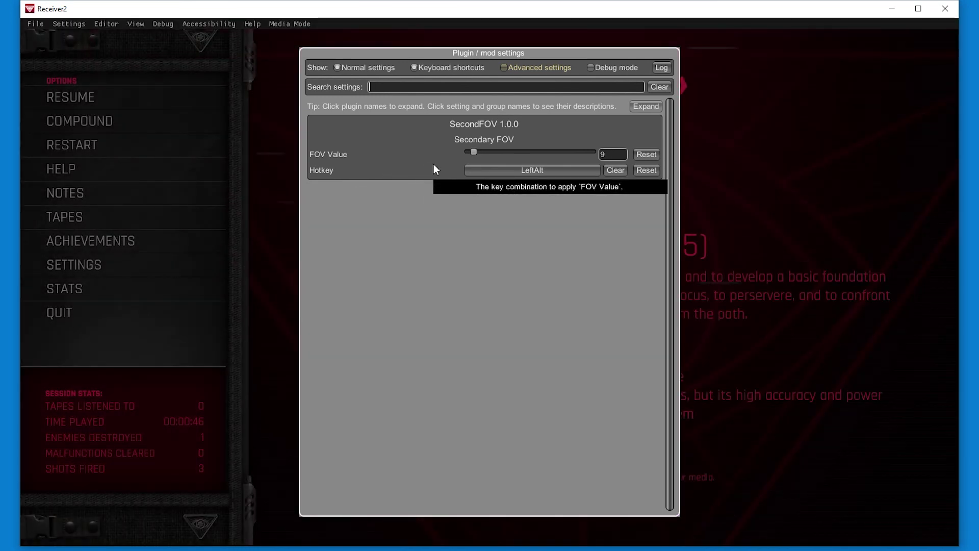
key("Escape")
key("F1")
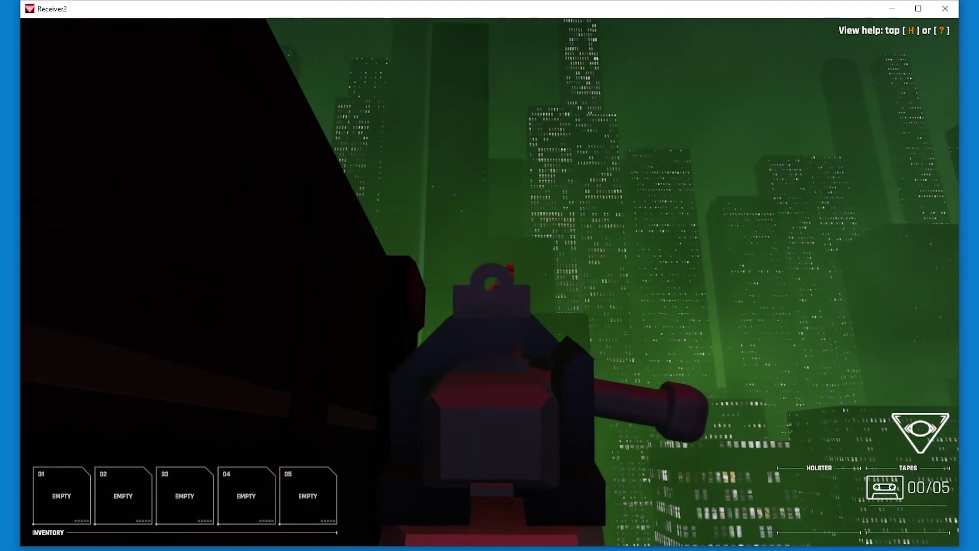
- Test the secondary FOV zoom by aiming at the distant red balloon through the Iskra's sights
key("alt")
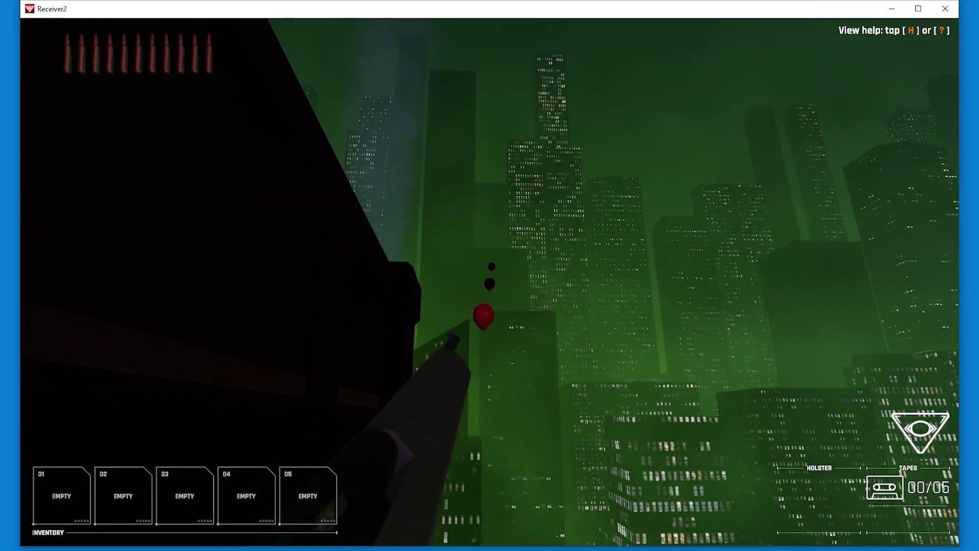
key("q")
key("alt")
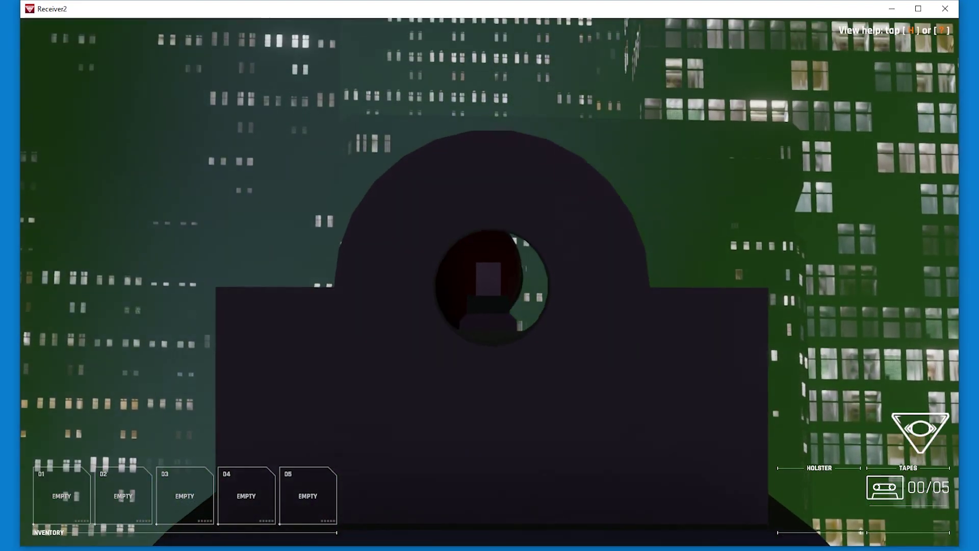